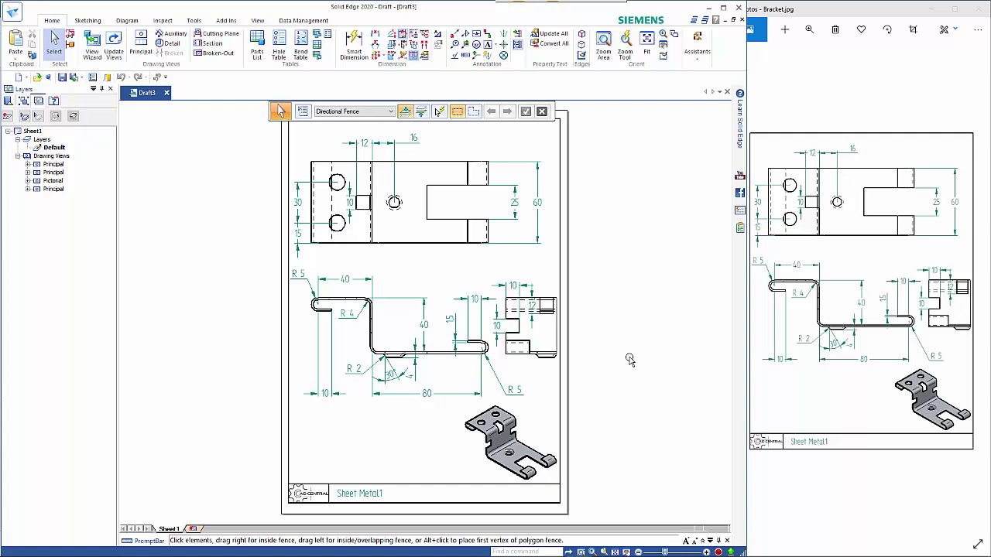
Step: Create a new ISO Metric sheet metal document, Sheet Metal5, from the iso metric sheet template
{"action": "key", "text": "ctrl+n"}
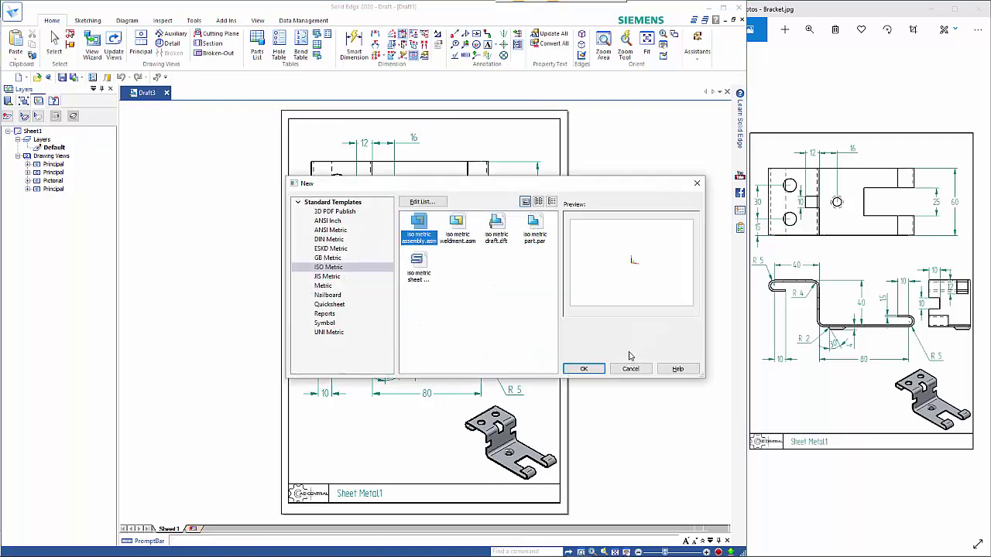
{"action": "double_click", "coordinate": [424, 271]}
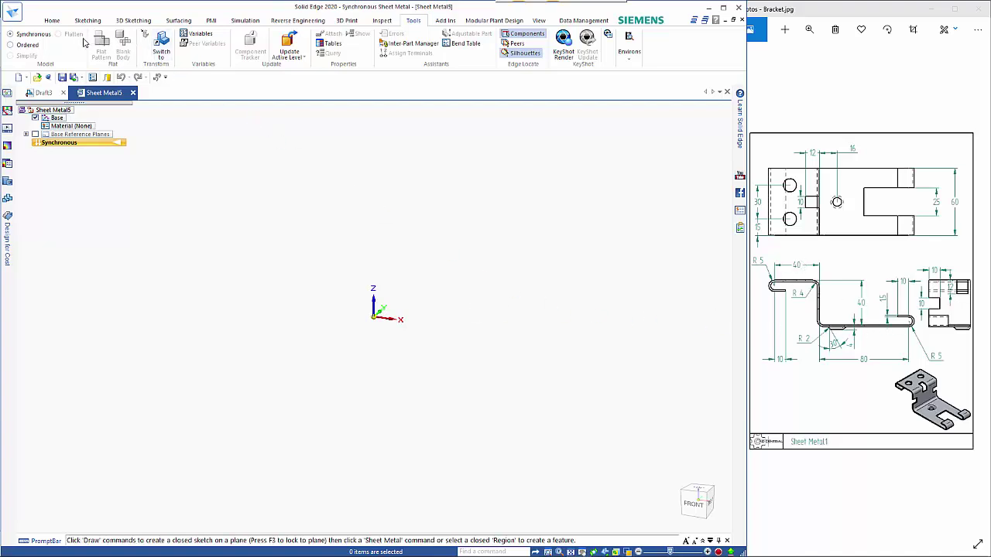
Step: Draw a 60 mm tall rectangle by center on the locked base plane, anchored at the origin
{"action": "left_click", "coordinate": [52, 20]}
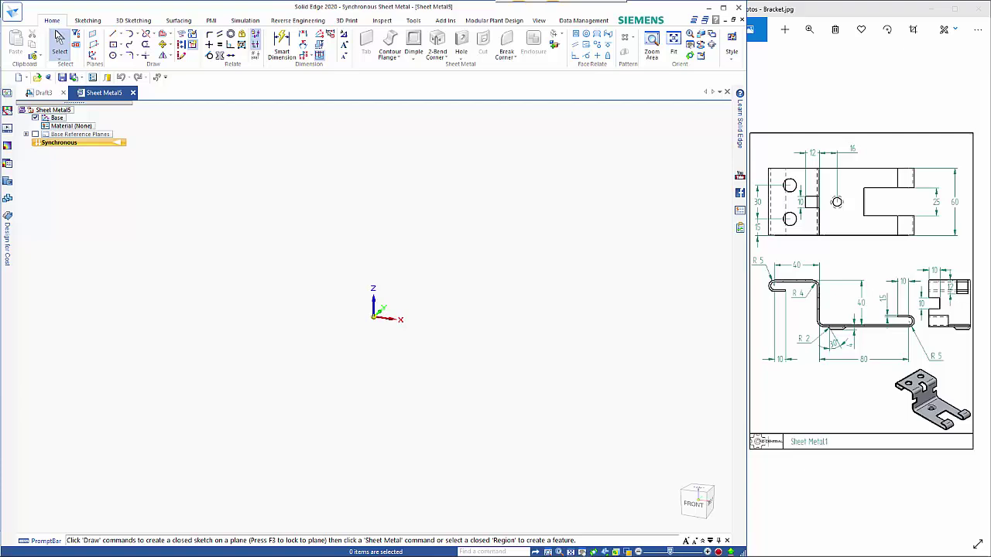
{"action": "left_click", "coordinate": [113, 46]}
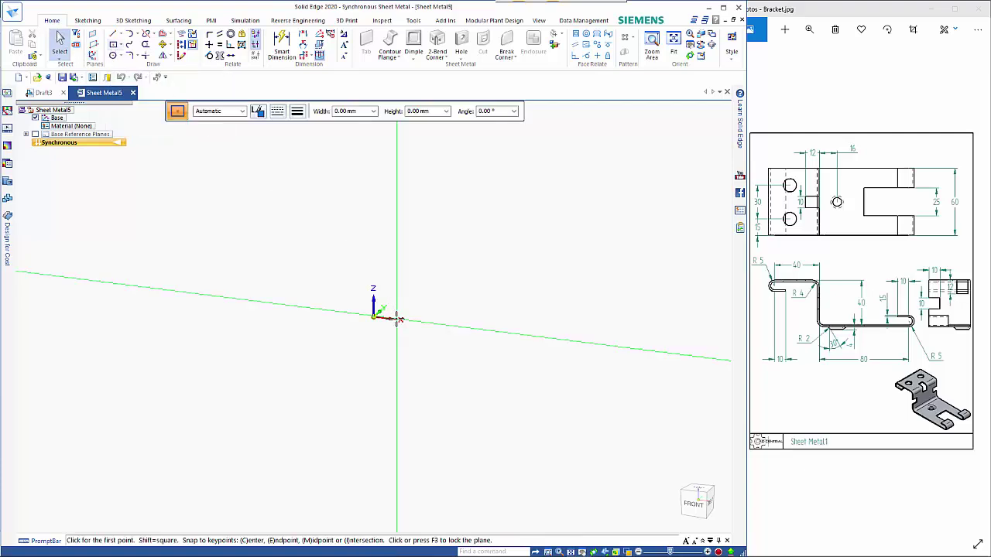
{"action": "key", "text": "F3"}
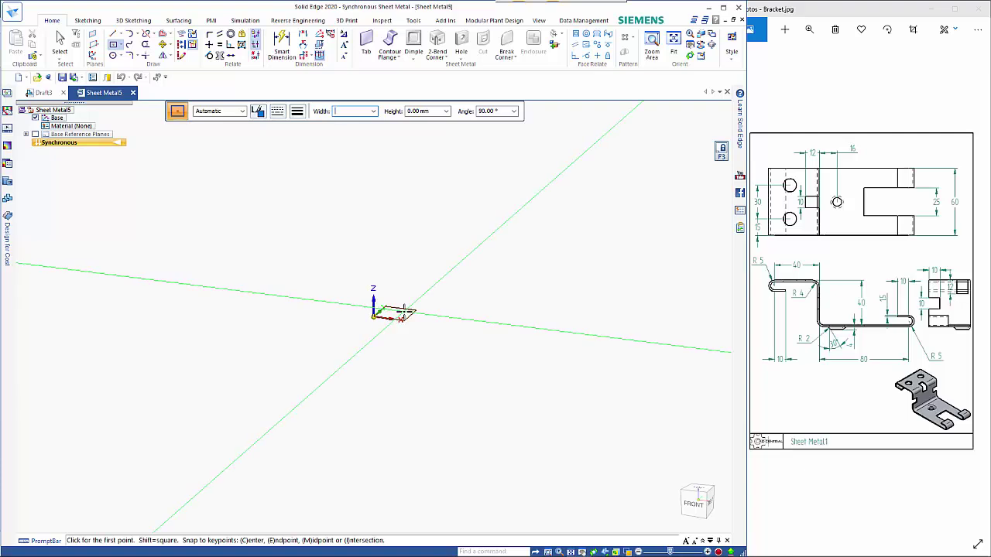
{"action": "key", "text": "ctrl+h"}
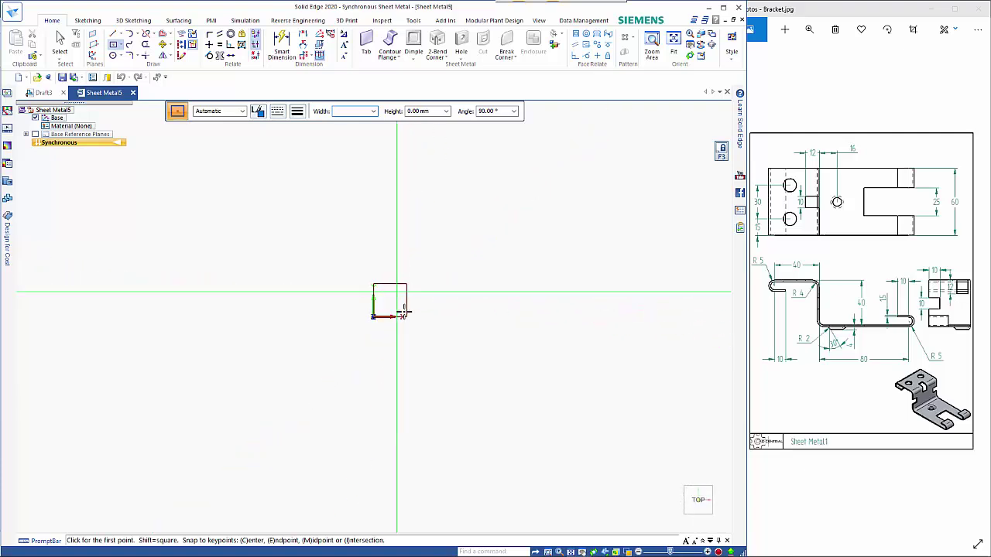
{"action": "left_click", "coordinate": [481, 316]}
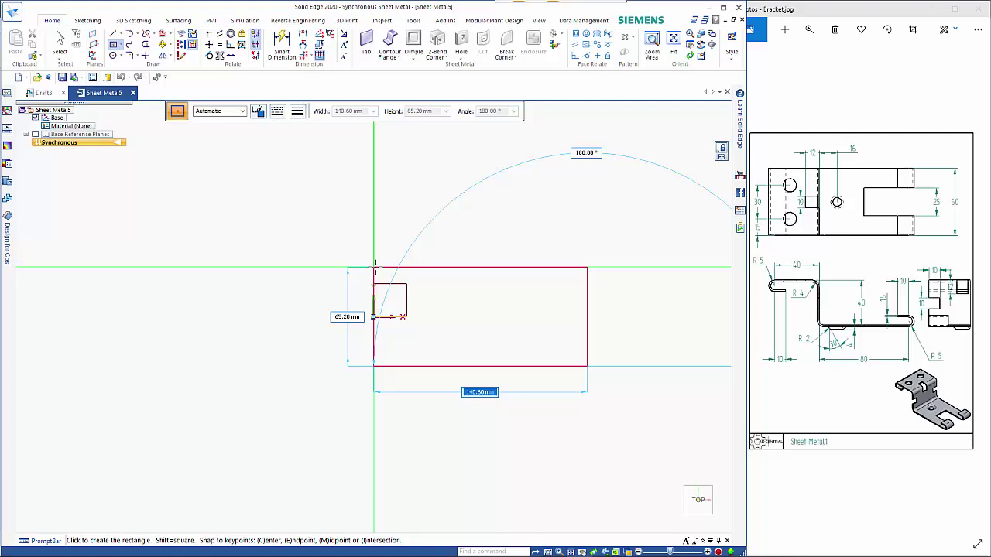
{"action": "key", "text": "Tab"}
{"action": "type", "text": "60"}
{"action": "key", "text": "Tab"}
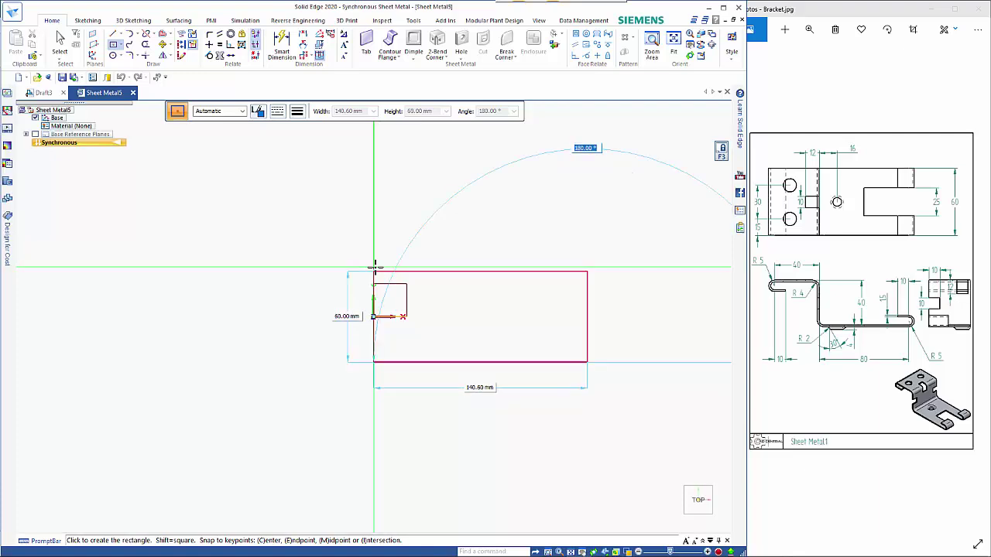
{"action": "left_click", "coordinate": [374, 265]}
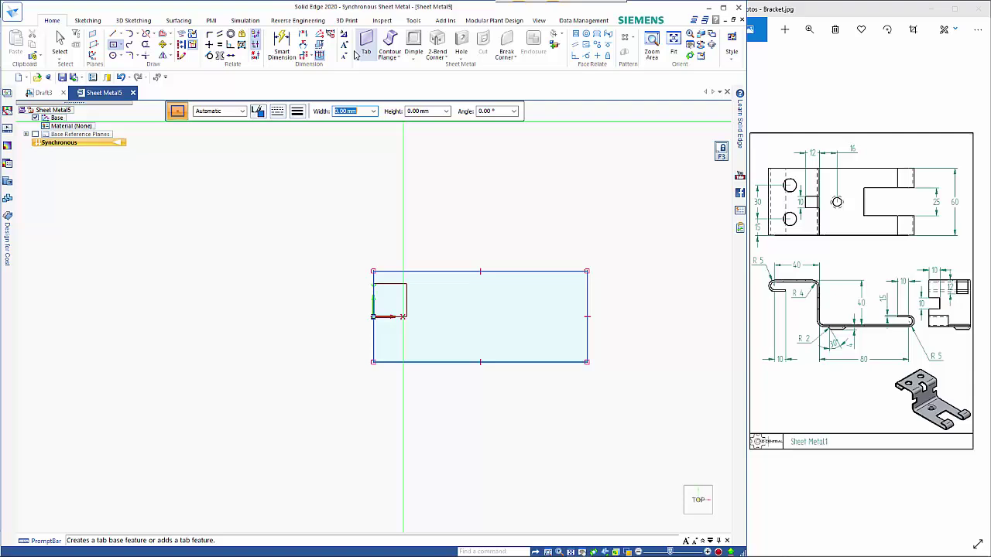
Step: Set the rectangle's horizontal edge length to 80 mm
{"action": "left_click", "coordinate": [281, 43]}
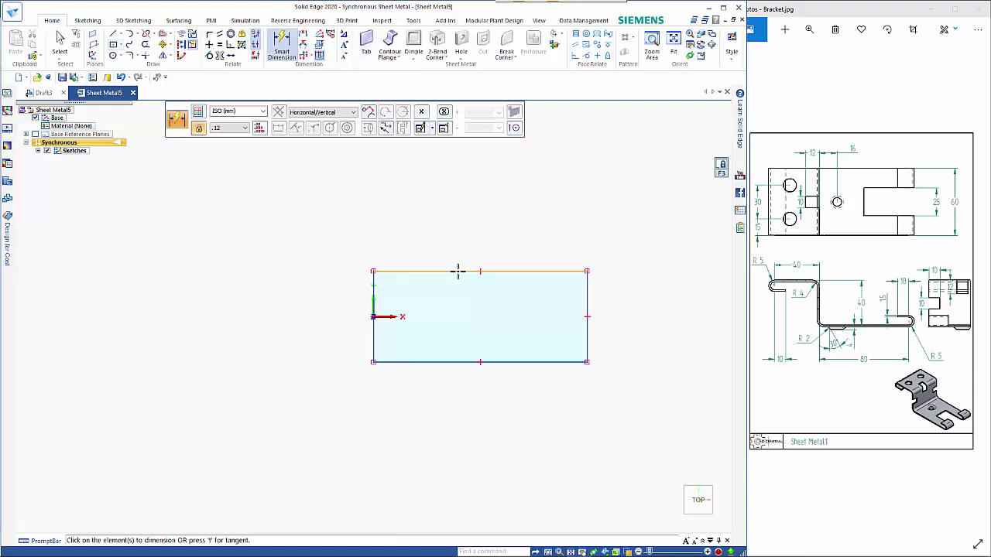
{"action": "key", "text": "Escape"}
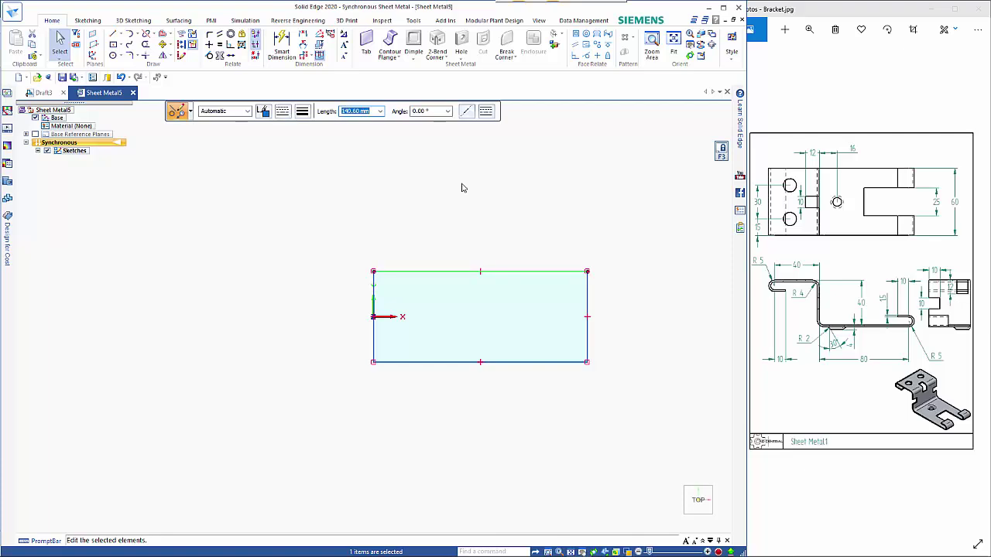
{"action": "type", "text": "80"}
{"action": "key", "text": "Return"}
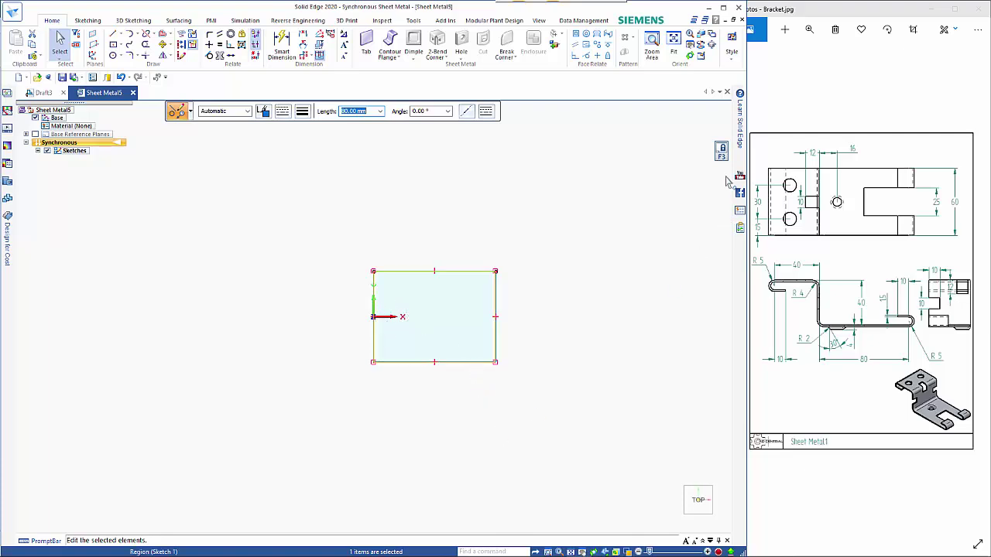
{"action": "left_click", "coordinate": [624, 289]}
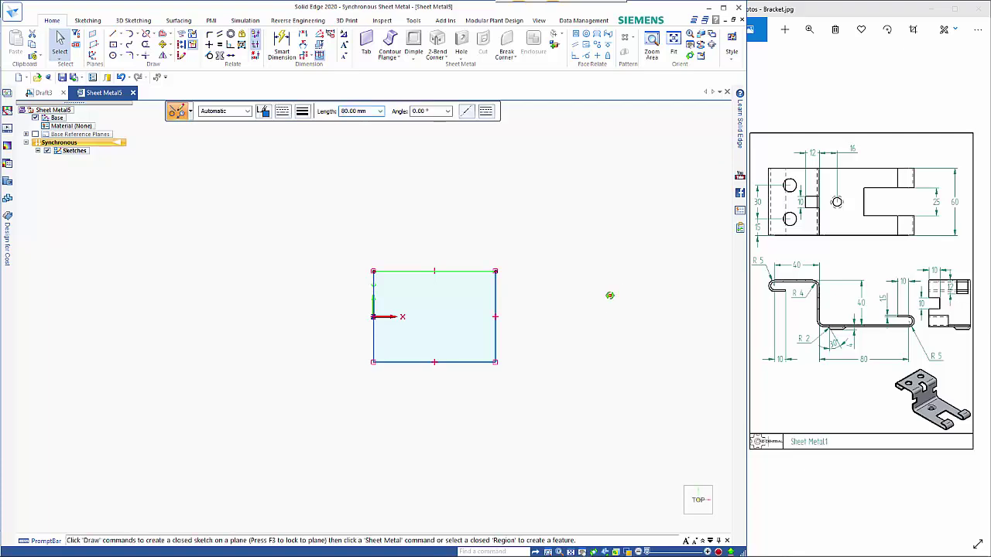
Step: Make Tab 1 from the rectangle region as a 1.5 mm thick plate extruded upward
{"action": "middle_click_drag", "start_coordinate": [610, 295], "coordinate": [550, 245]}
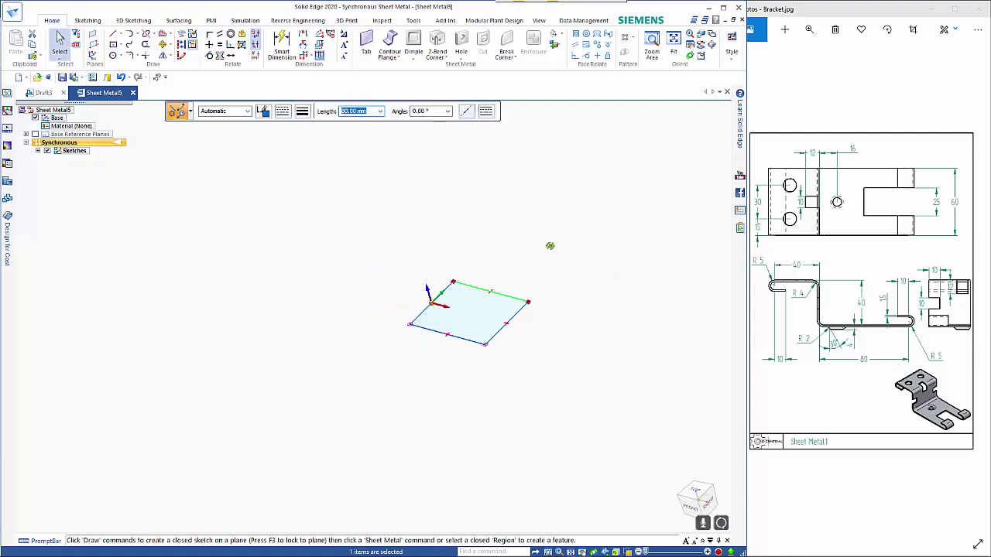
{"action": "left_click", "coordinate": [478, 316]}
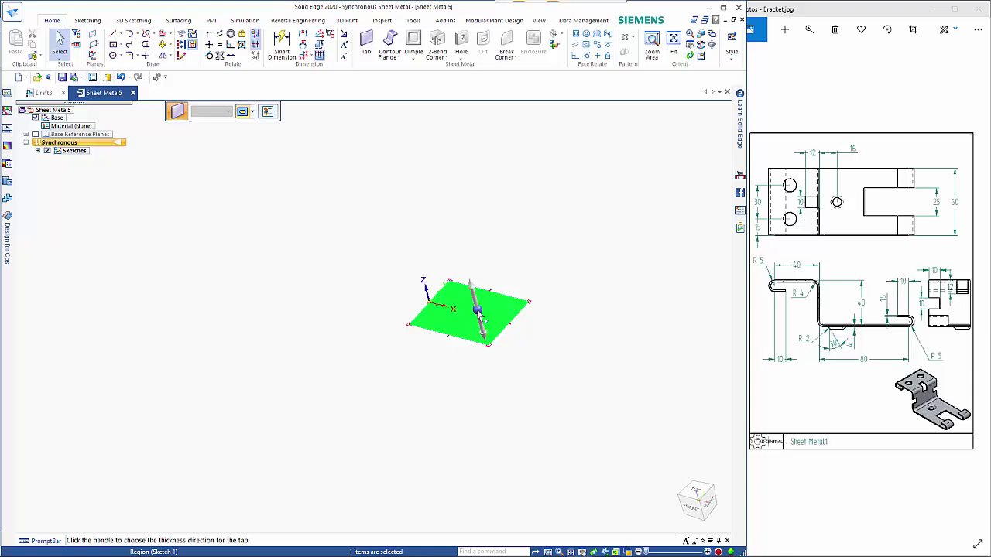
{"action": "left_click", "coordinate": [478, 313]}
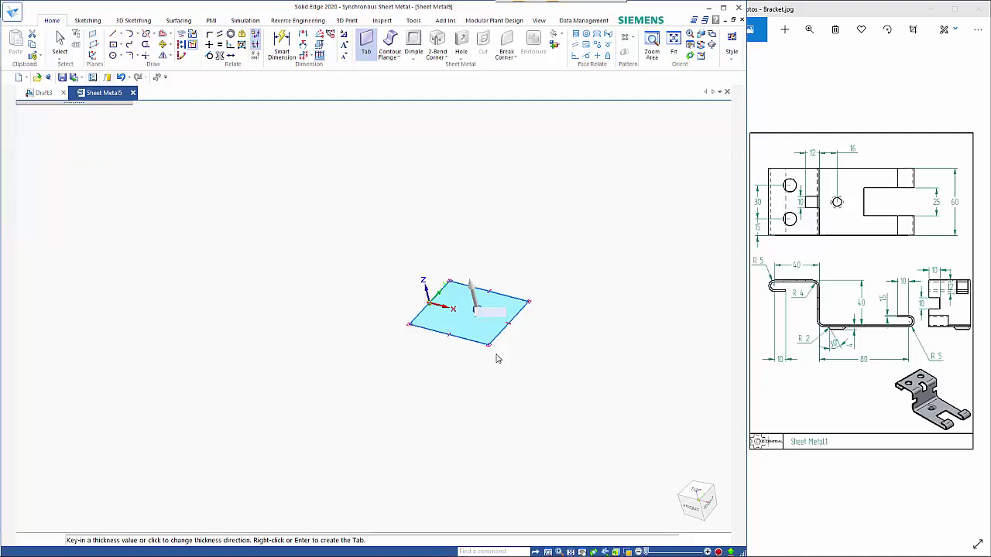
{"action": "key", "text": "Return"}
{"action": "middle_click_drag", "start_coordinate": [544, 371], "coordinate": [548, 338]}
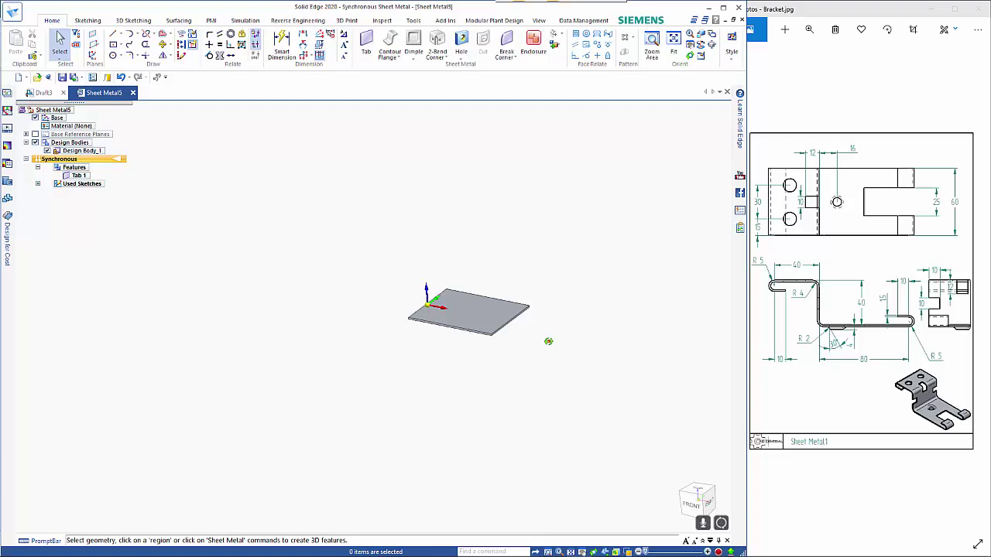
Step: Add a 40 mm flange on the plate's left edge, measured inside with material outside
{"action": "left_click", "coordinate": [438, 299]}
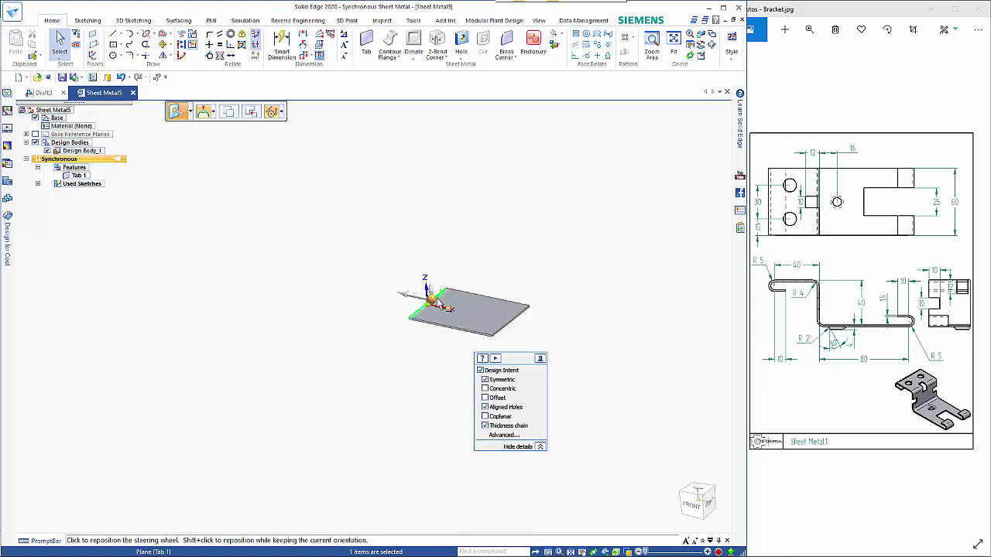
{"action": "key", "text": "Escape"}
{"action": "left_click", "coordinate": [434, 265]}
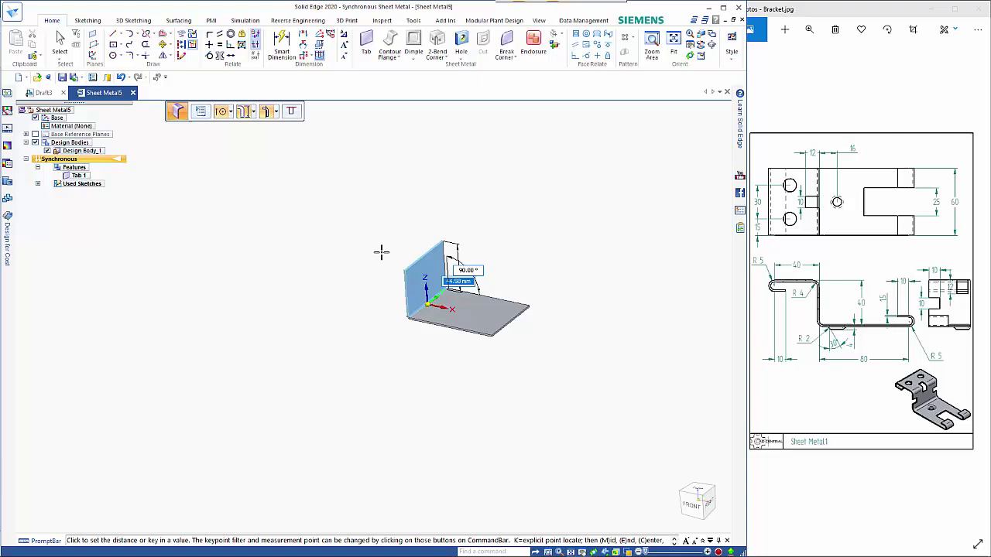
{"action": "left_click", "coordinate": [256, 113]}
{"action": "left_click", "coordinate": [268, 127]}
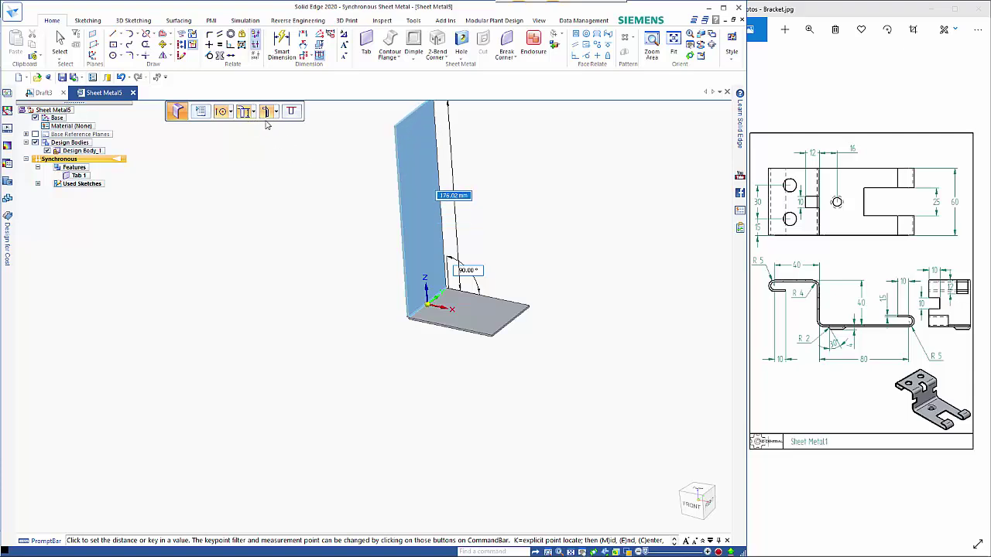
{"action": "left_click", "coordinate": [275, 115]}
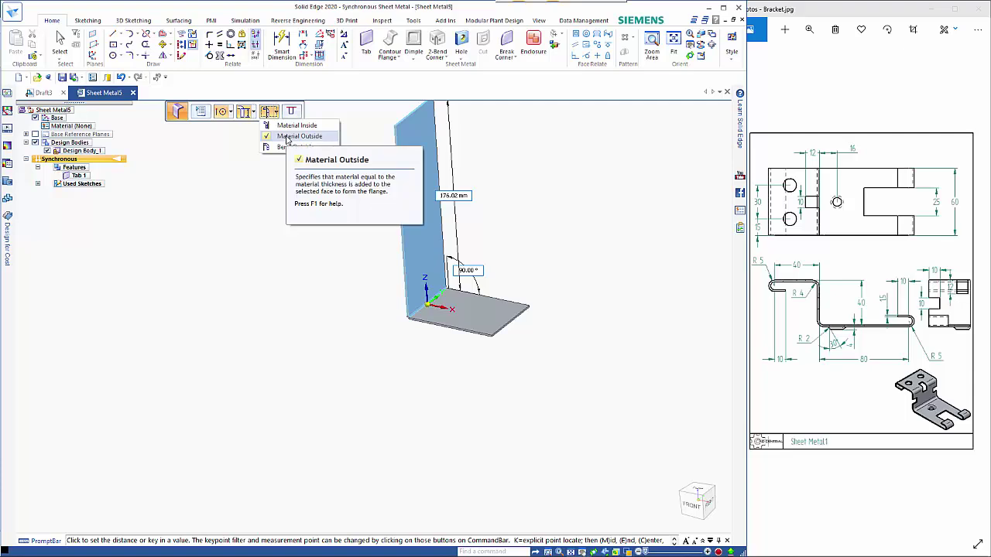
{"action": "left_click", "coordinate": [294, 137]}
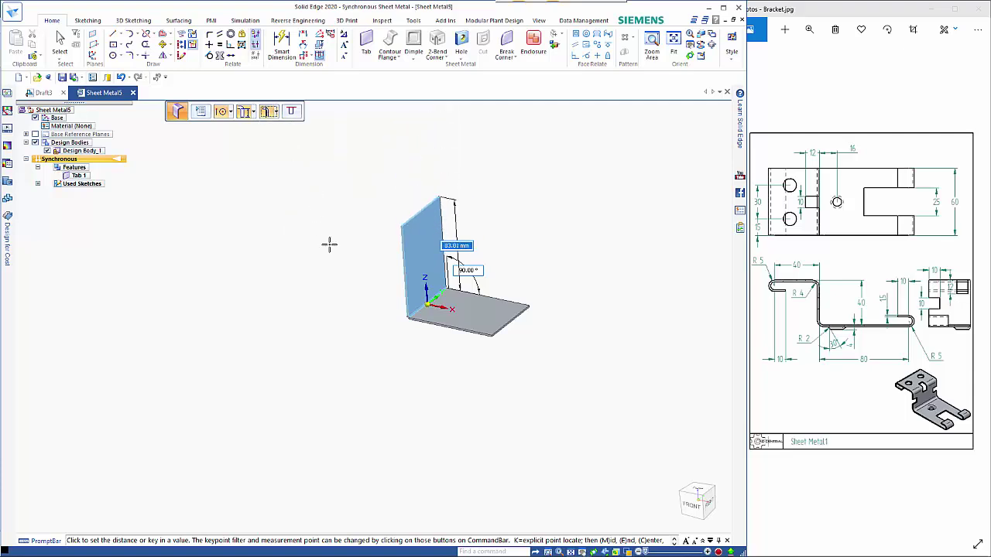
{"action": "type", "text": "40"}
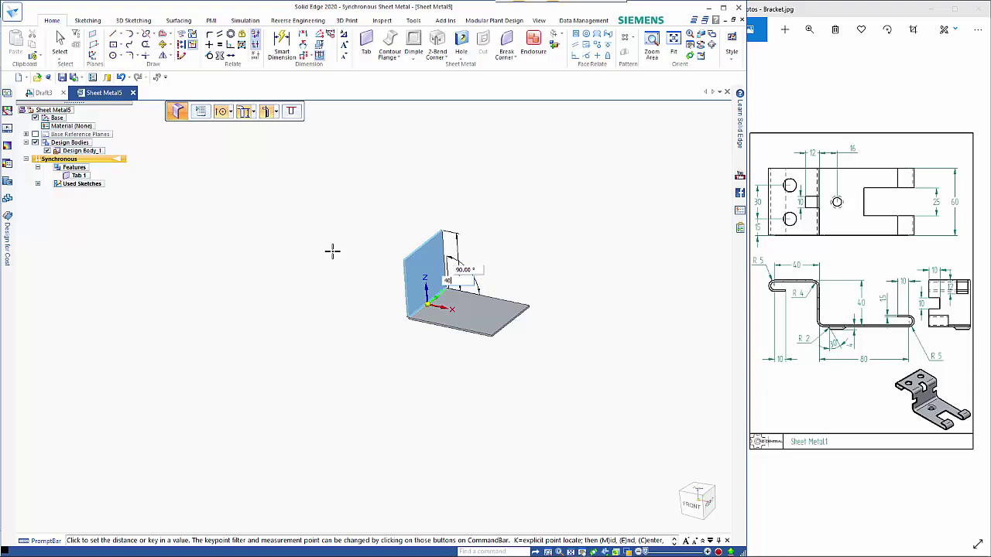
{"action": "key", "text": "Return"}
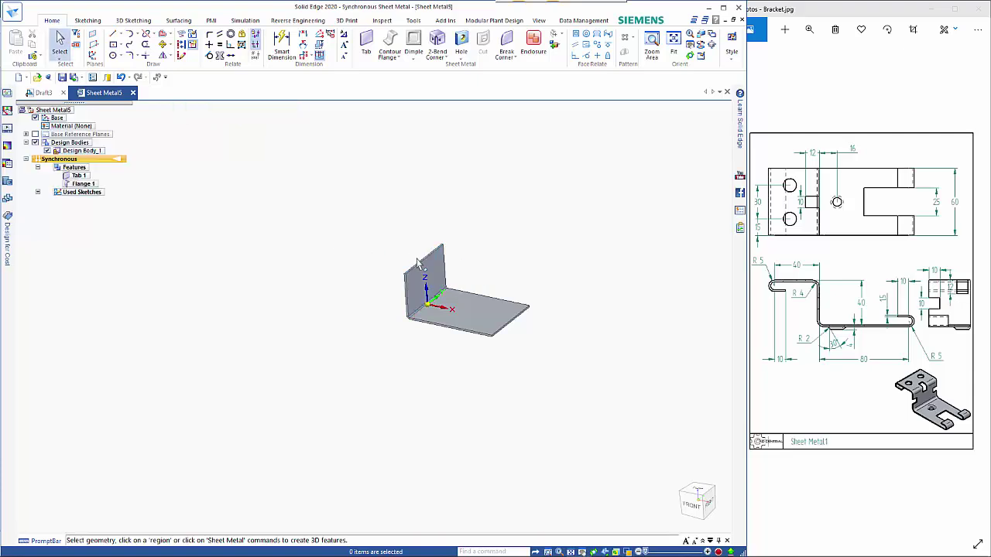
Step: Add a 40 mm Flange 2 on the upright wall's top edge, measured from the outside
{"action": "left_click", "coordinate": [419, 268]}
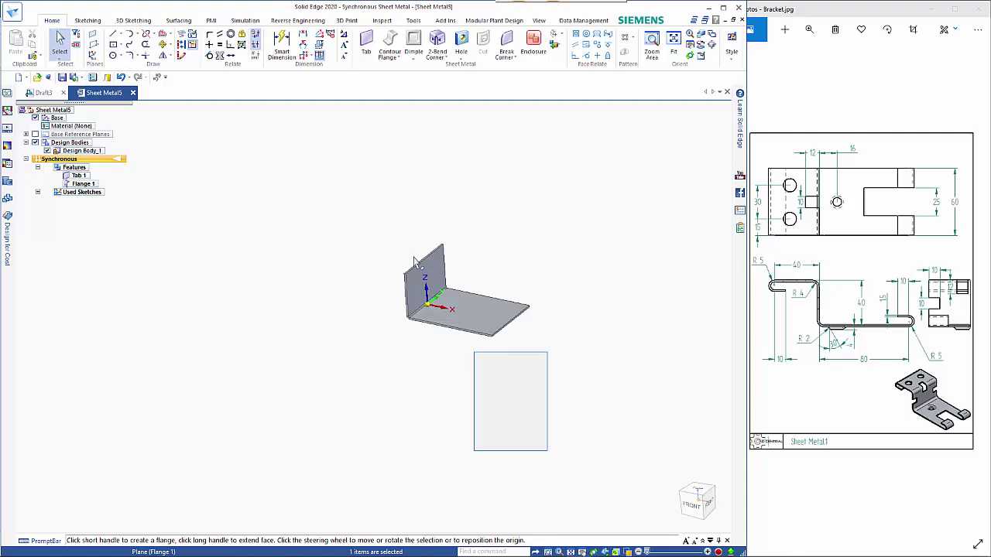
{"action": "left_click", "coordinate": [394, 264]}
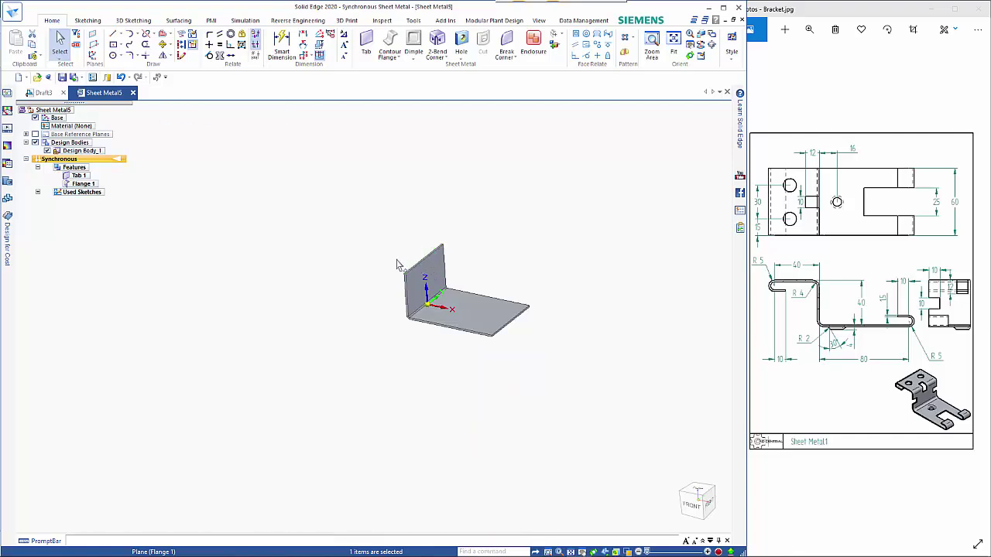
{"action": "left_click", "coordinate": [414, 248]}
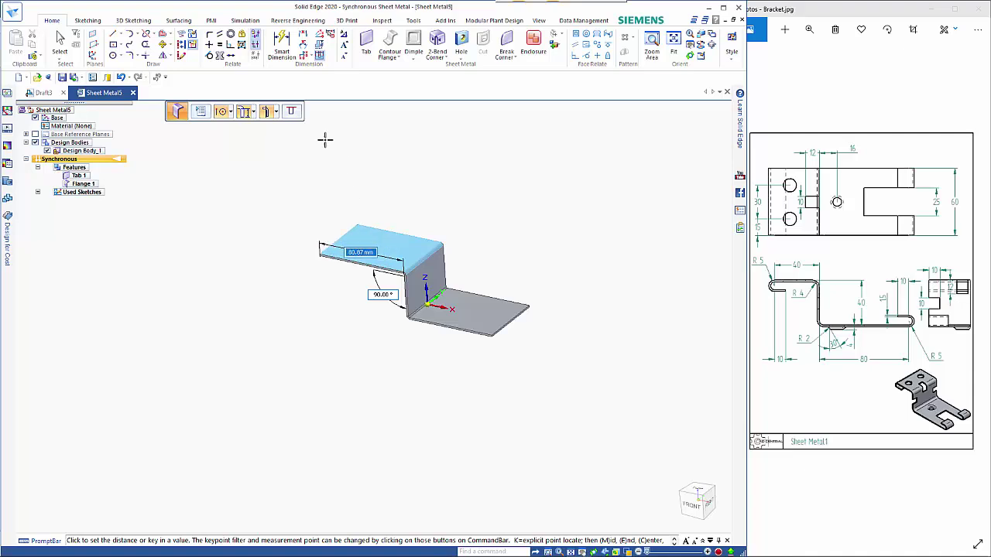
{"action": "left_click", "coordinate": [253, 113]}
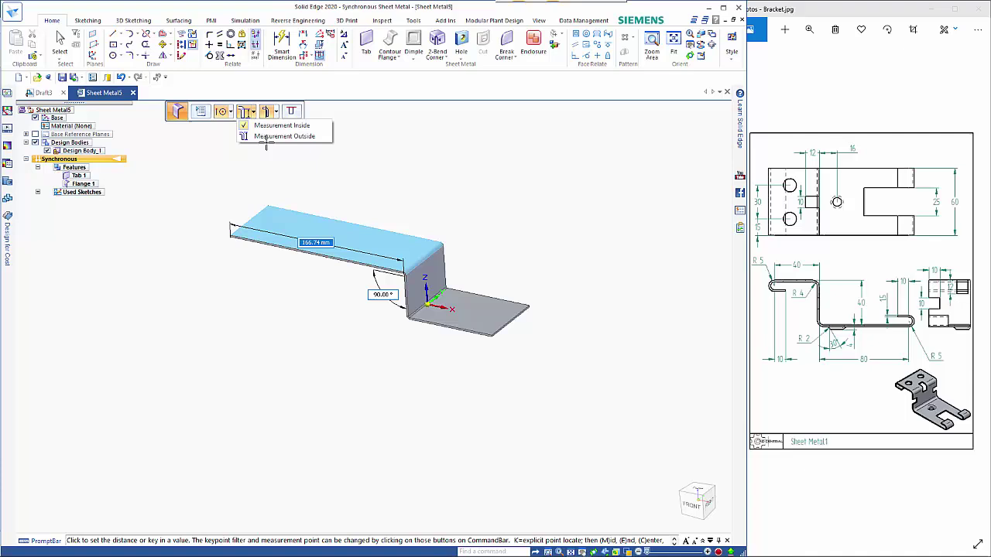
{"action": "left_click", "coordinate": [267, 138]}
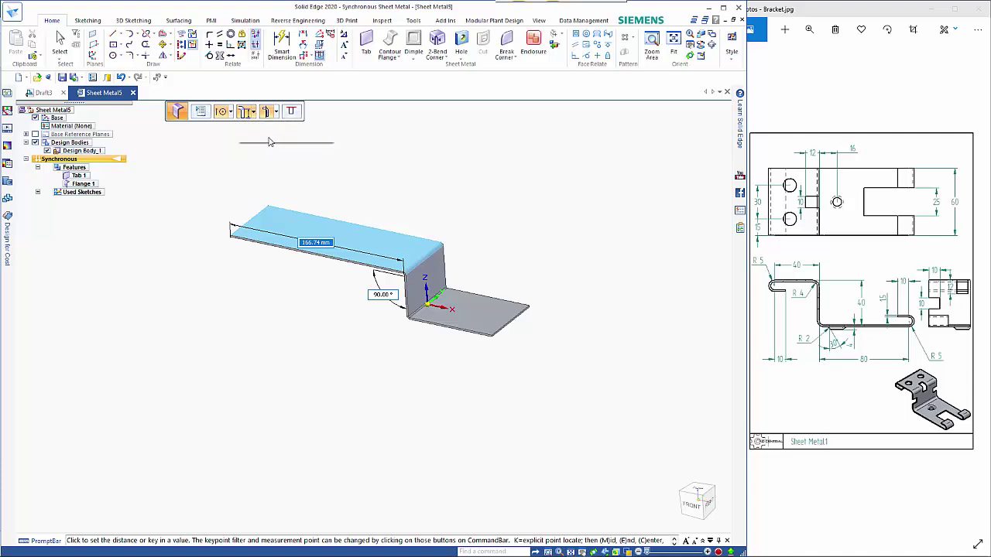
{"action": "left_click", "coordinate": [276, 113]}
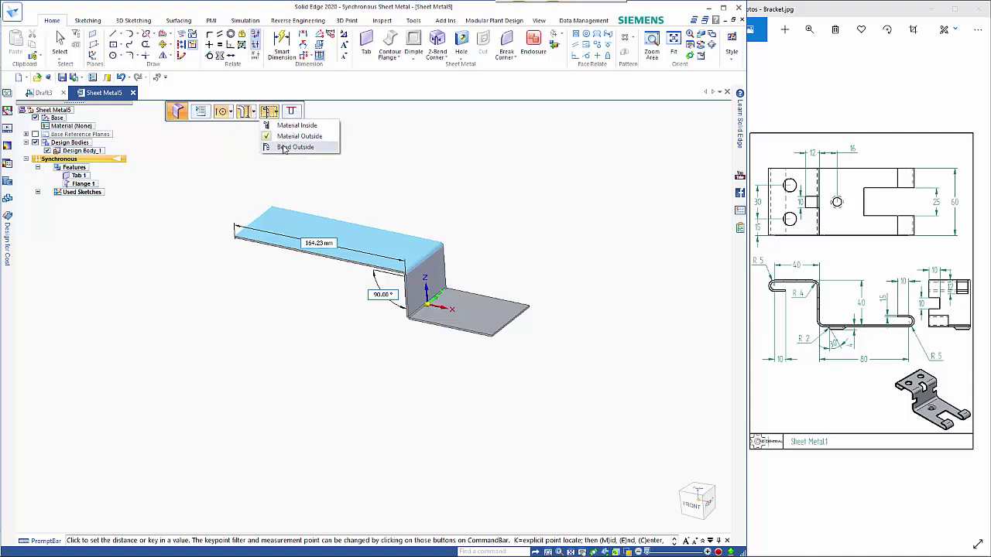
{"action": "left_click", "coordinate": [305, 147]}
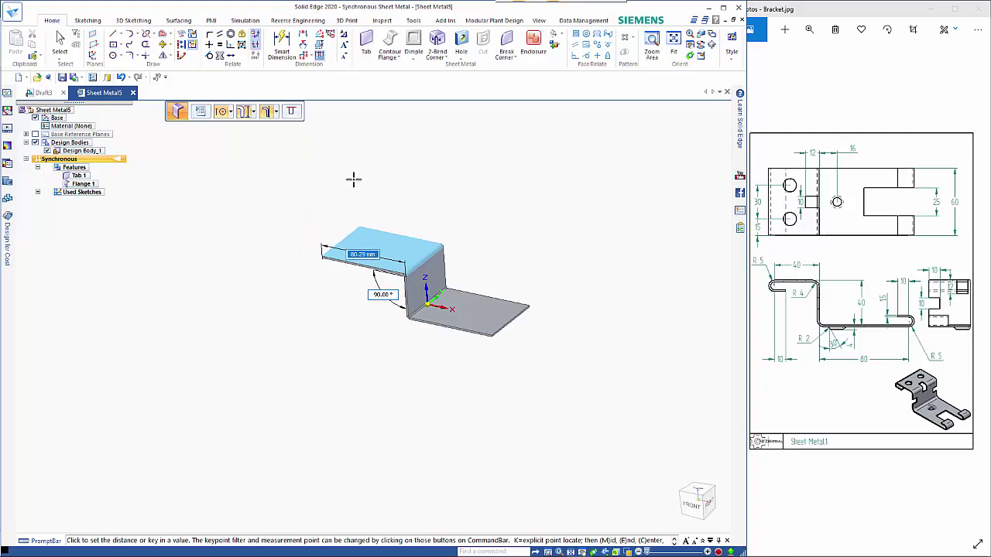
{"action": "type", "text": "40"}
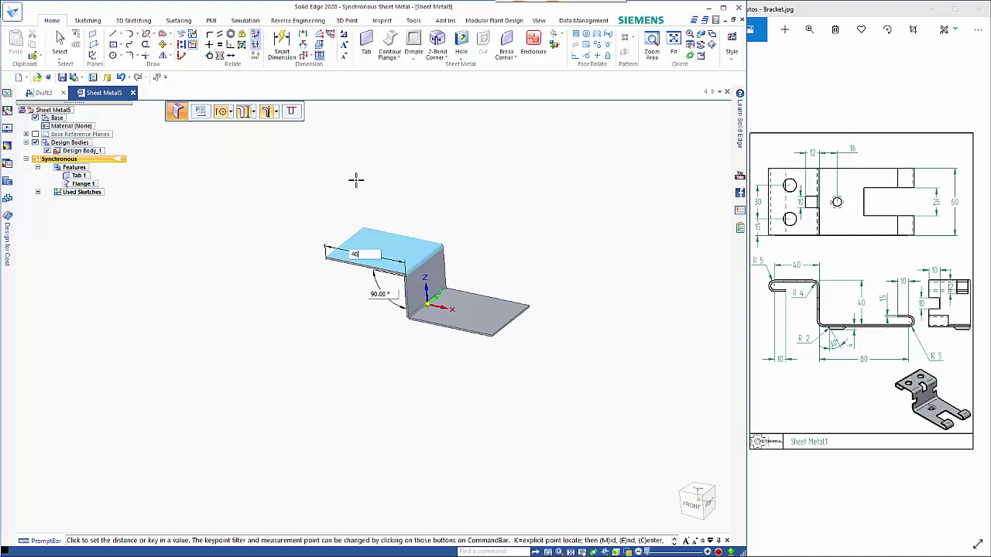
{"action": "key", "text": "Return"}
{"action": "key", "text": "Escape"}
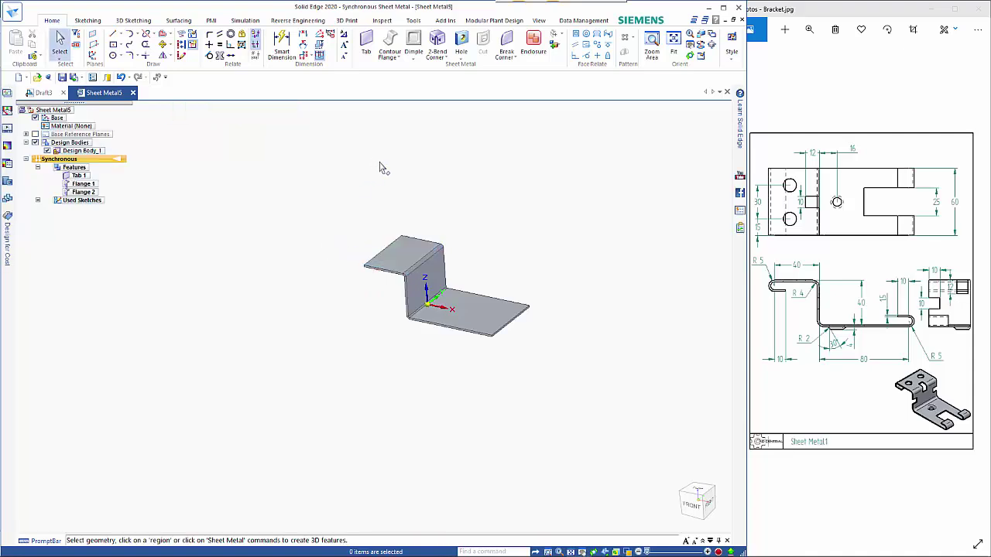
Step: Change the BendRadius variable to 4 mm in the Variable Table
{"action": "mouse_move", "coordinate": [379, 169]}
{"action": "middle_mouse_down"}
{"action": "mouse_move", "coordinate": [411, 155]}
{"action": "mouse_move", "coordinate": [420, 129]}
{"action": "mouse_move", "coordinate": [373, 177]}
{"action": "middle_mouse_up"}
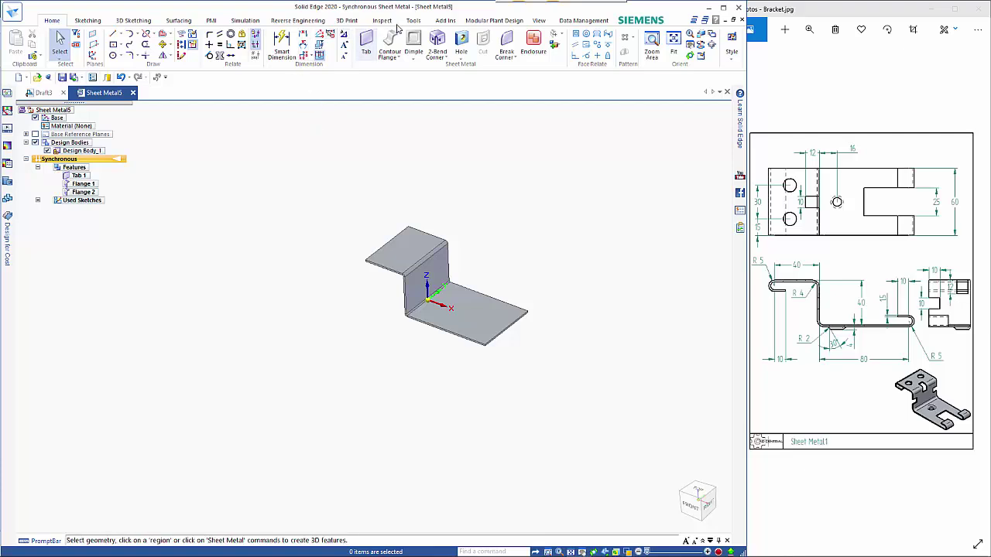
{"action": "left_click", "coordinate": [414, 20]}
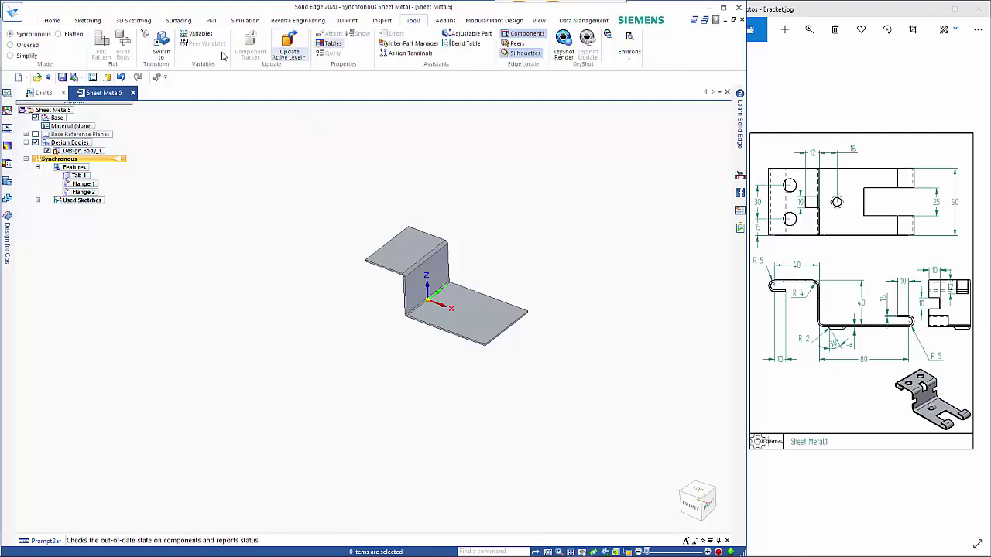
{"action": "left_click", "coordinate": [200, 34]}
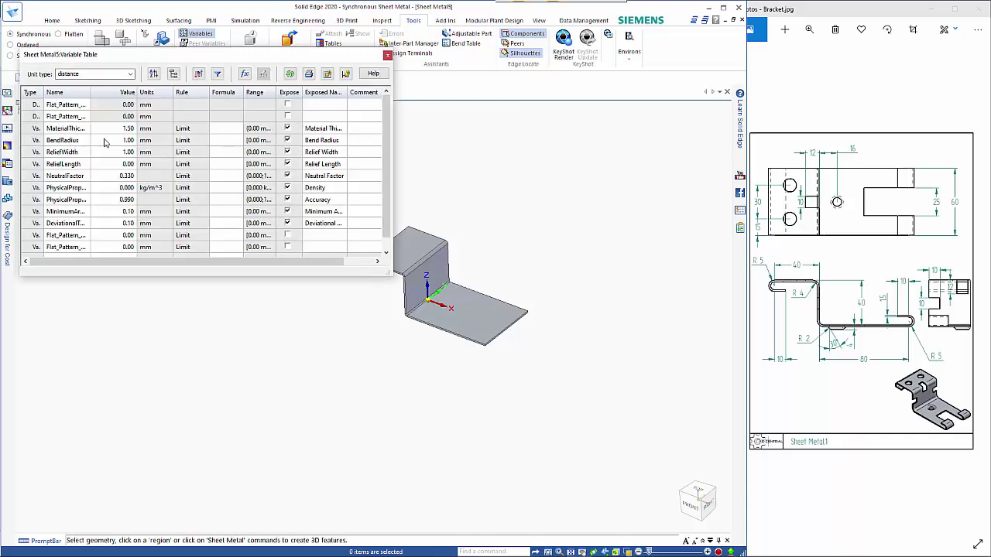
{"action": "double_click", "coordinate": [123, 142]}
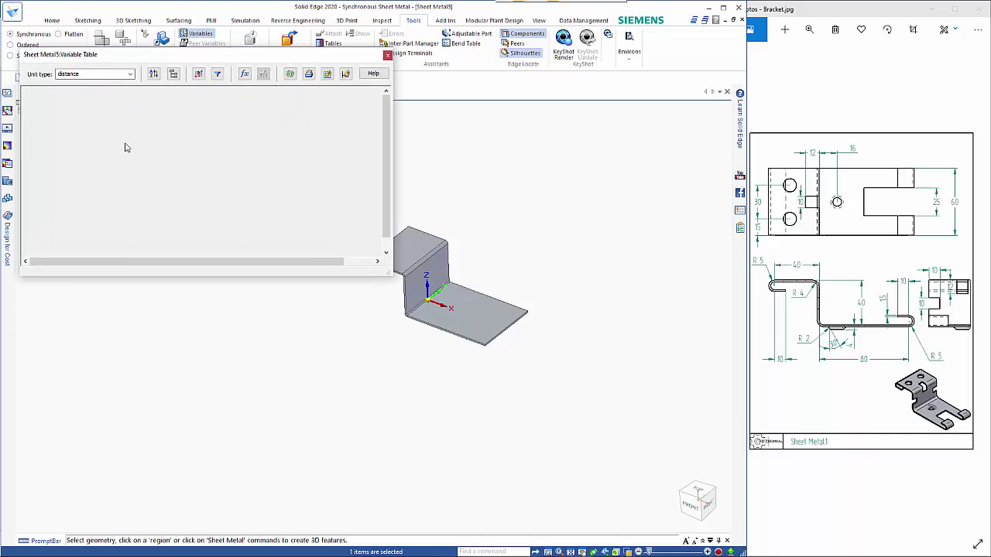
{"action": "type", "text": "4"}
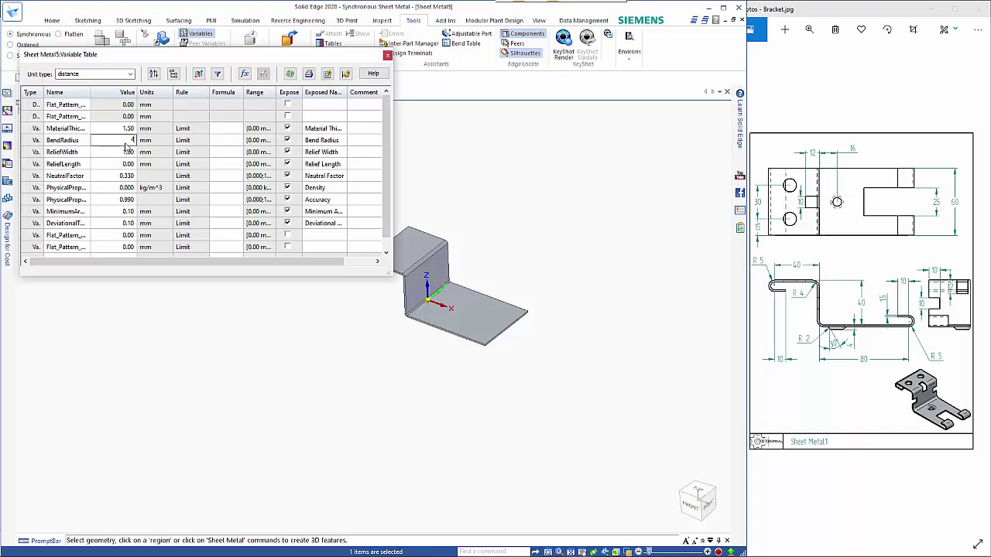
{"action": "key", "text": "Return"}
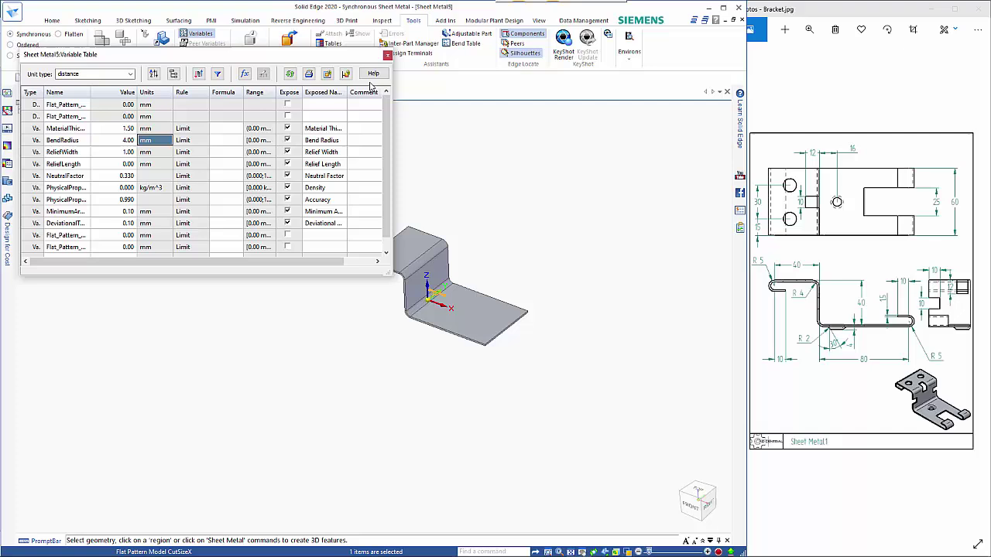
{"action": "left_click", "coordinate": [387, 56]}
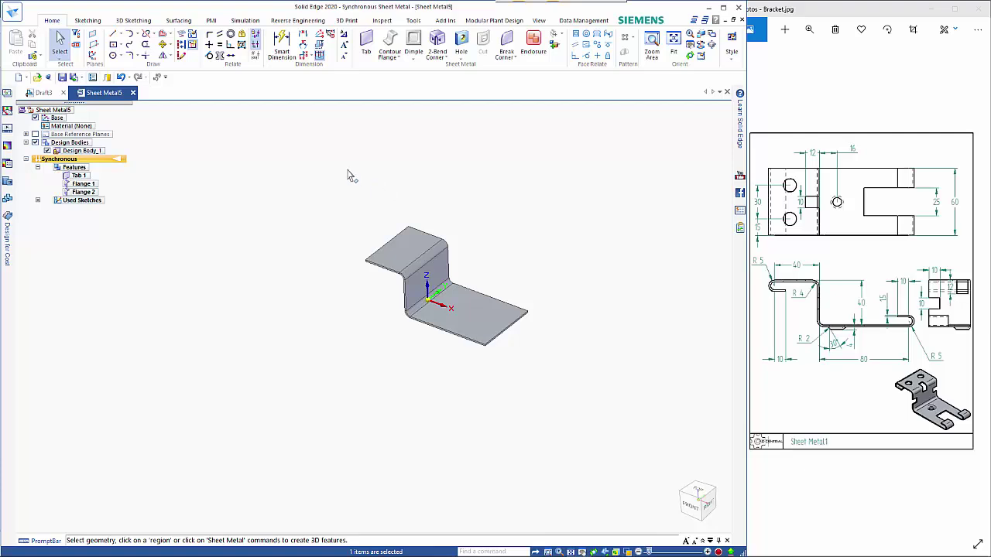
Step: Start a hem on the top flange's free edge
{"action": "left_click", "coordinate": [395, 60]}
{"action": "left_click", "coordinate": [407, 79]}
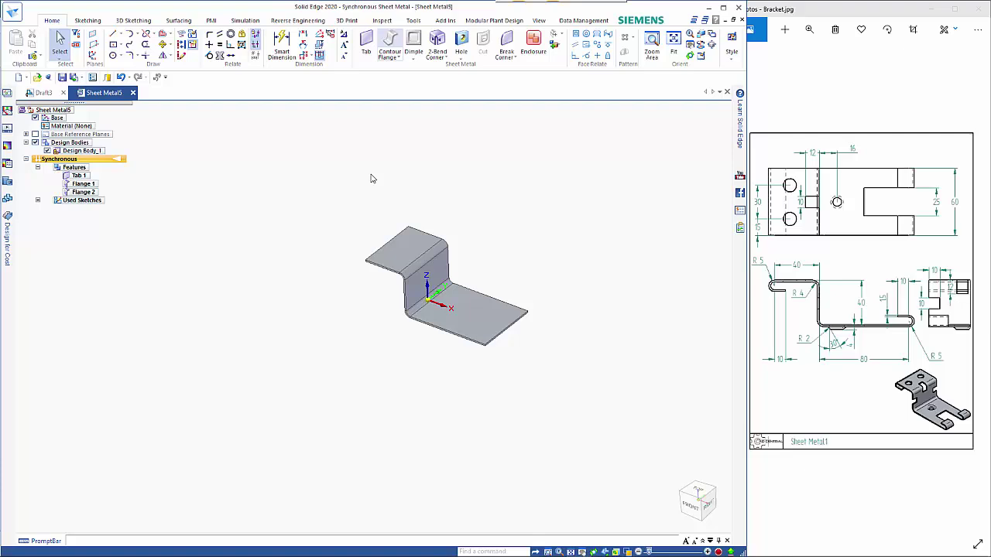
{"action": "scroll", "coordinate": [381, 261], "scroll_direction": "up", "scroll_amount": 5}
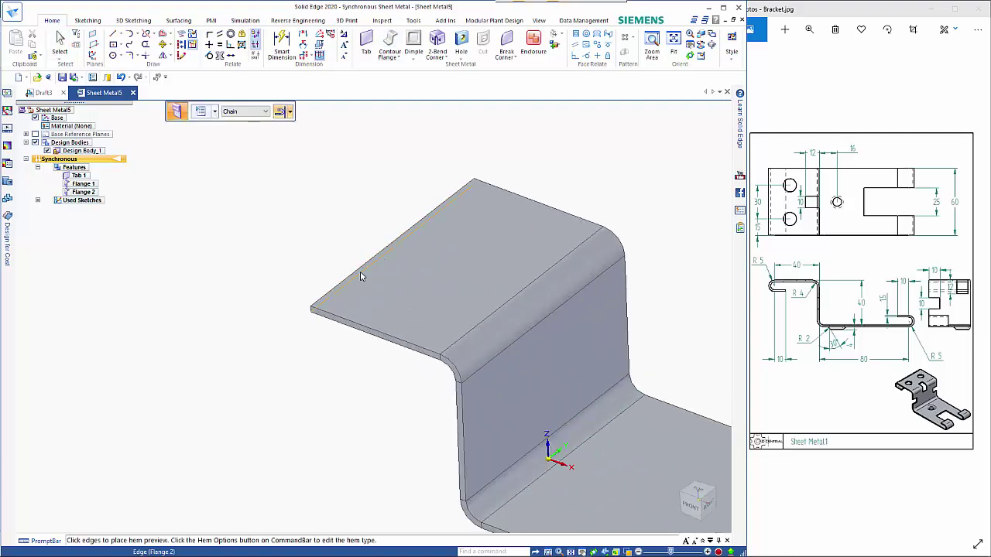
{"action": "left_click", "coordinate": [360, 276]}
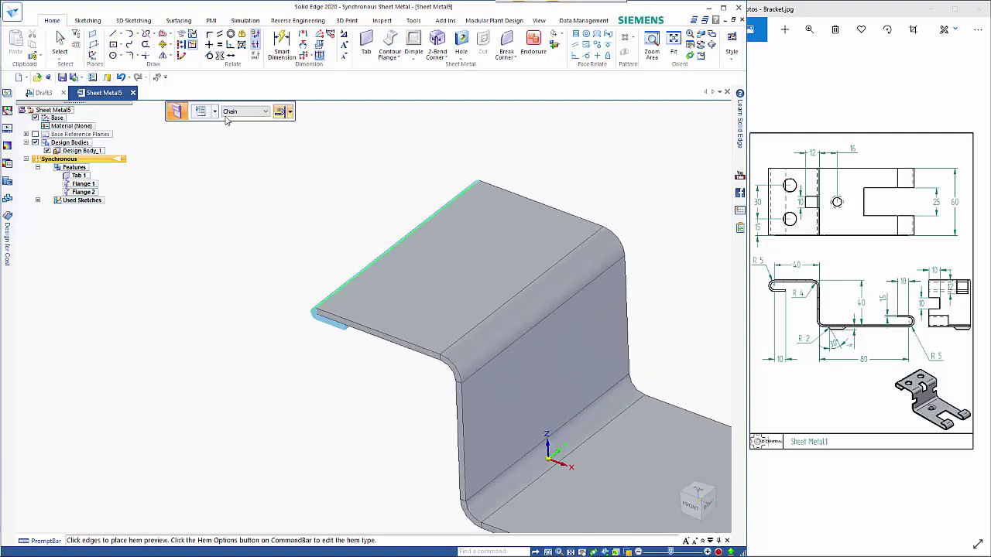
Step: Make the hem Open with 3.5 mm bend radius and 10 mm length, bending outside
{"action": "left_click", "coordinate": [201, 111]}
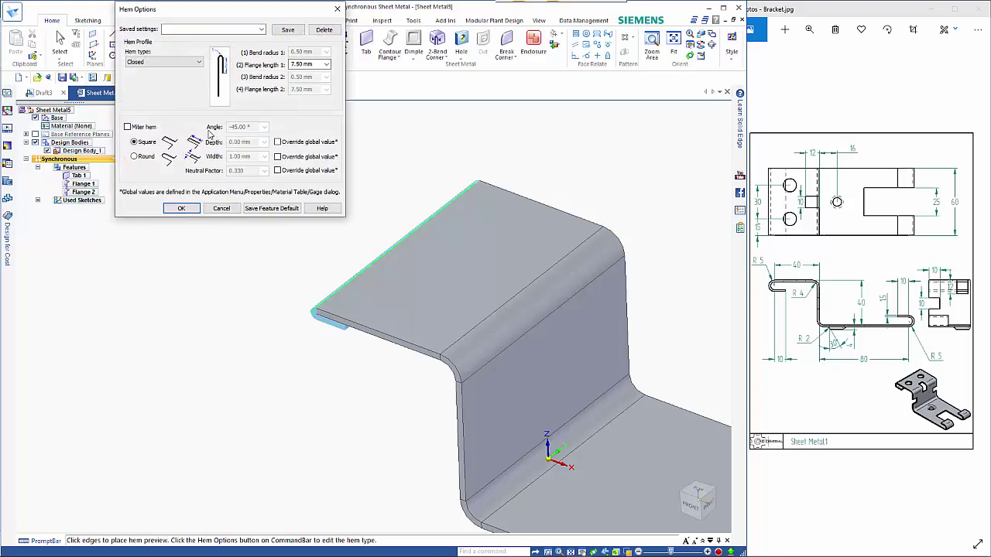
{"action": "left_click", "coordinate": [158, 62]}
{"action": "left_click", "coordinate": [155, 78]}
{"action": "left_click_drag", "start_coordinate": [291, 52], "coordinate": [315, 52]}
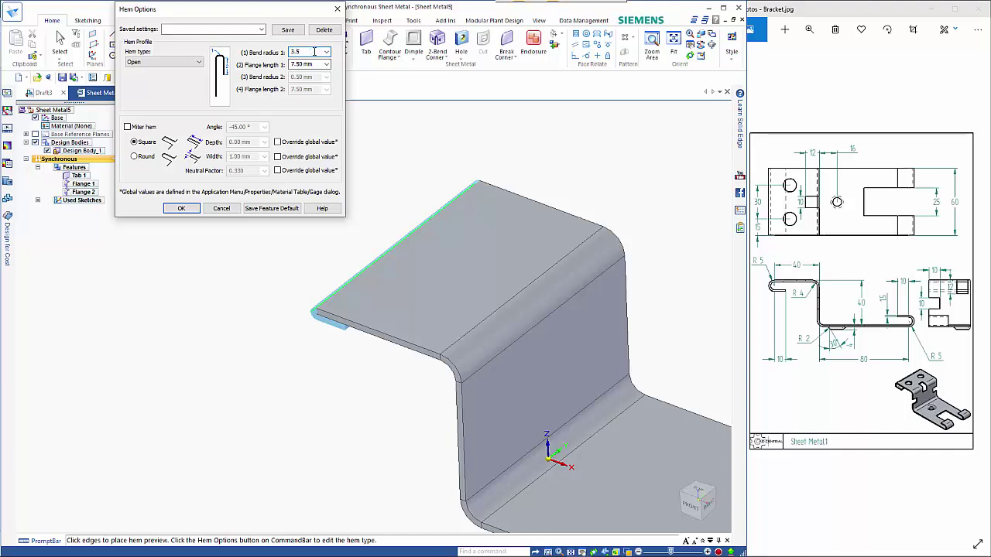
{"action": "key", "text": "Tab"}
{"action": "type", "text": "10"}
{"action": "key", "text": "Return"}
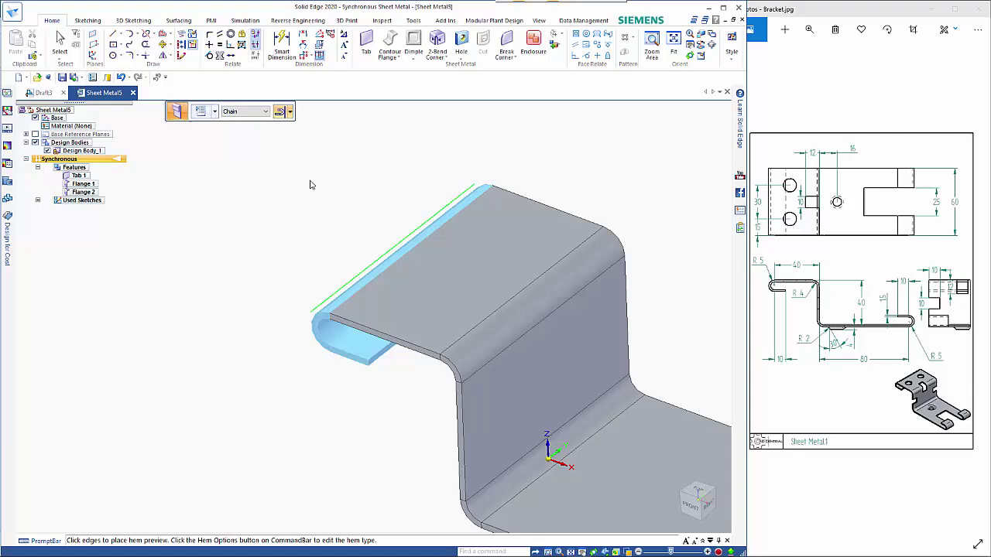
{"action": "left_click", "coordinate": [290, 111]}
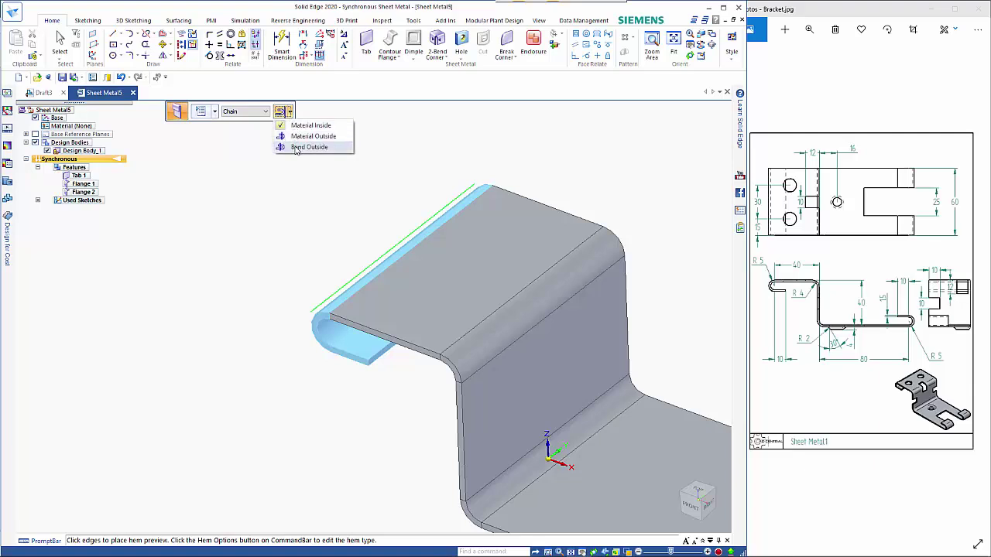
{"action": "left_click", "coordinate": [296, 147]}
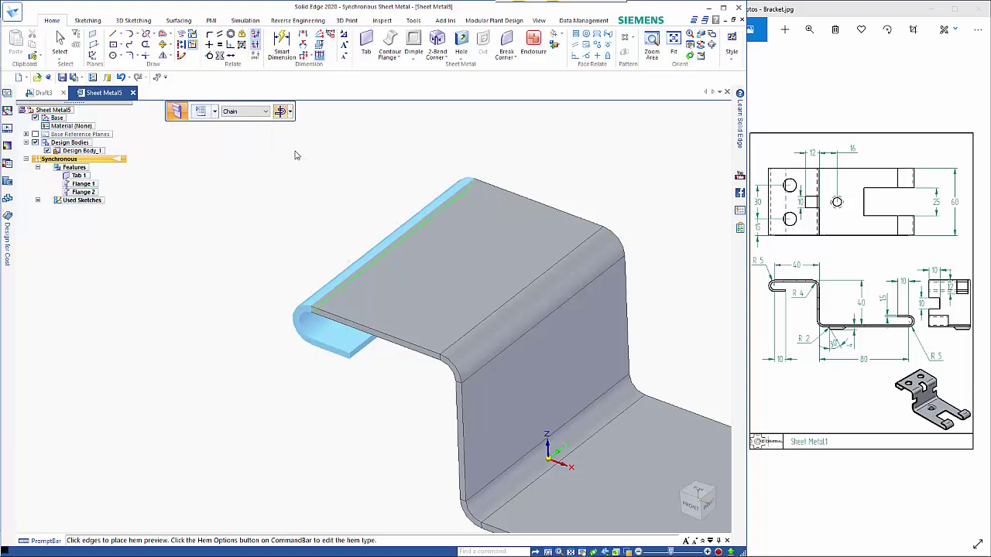
Step: Accept Hem 1 on the top flange
{"action": "right_click", "coordinate": [335, 372]}
{"action": "scroll", "coordinate": [335, 372], "scroll_direction": "down", "scroll_amount": 4}
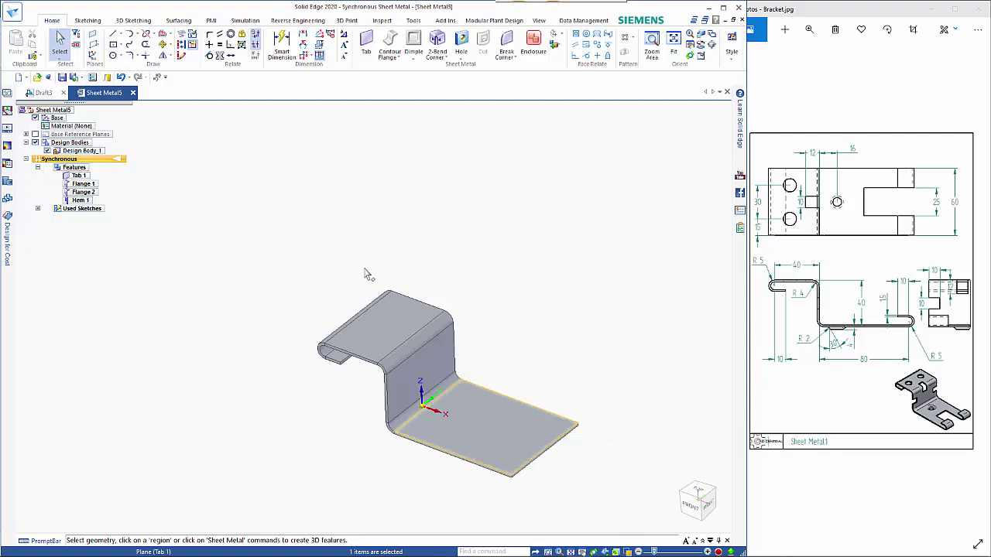
{"action": "left_click", "coordinate": [389, 57]}
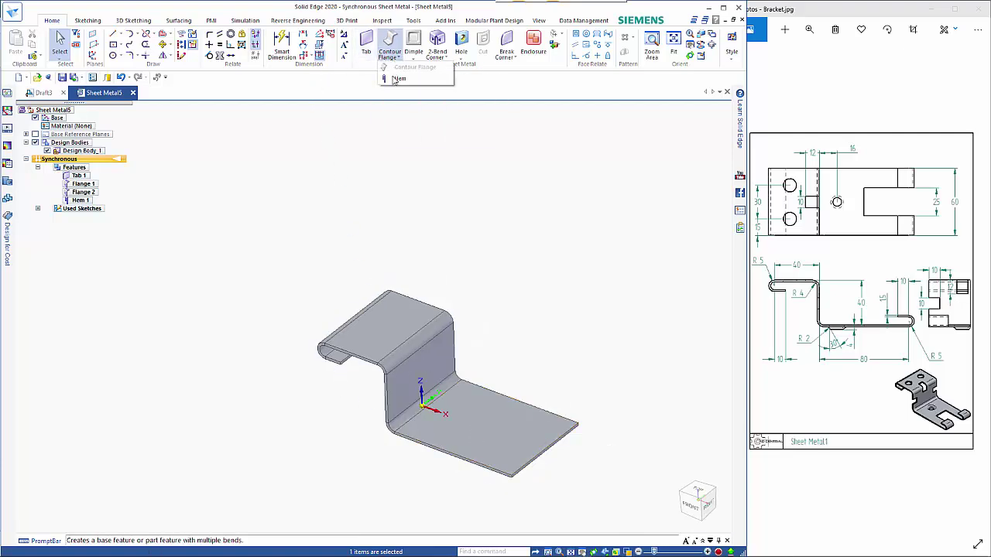
{"action": "left_click", "coordinate": [398, 79]}
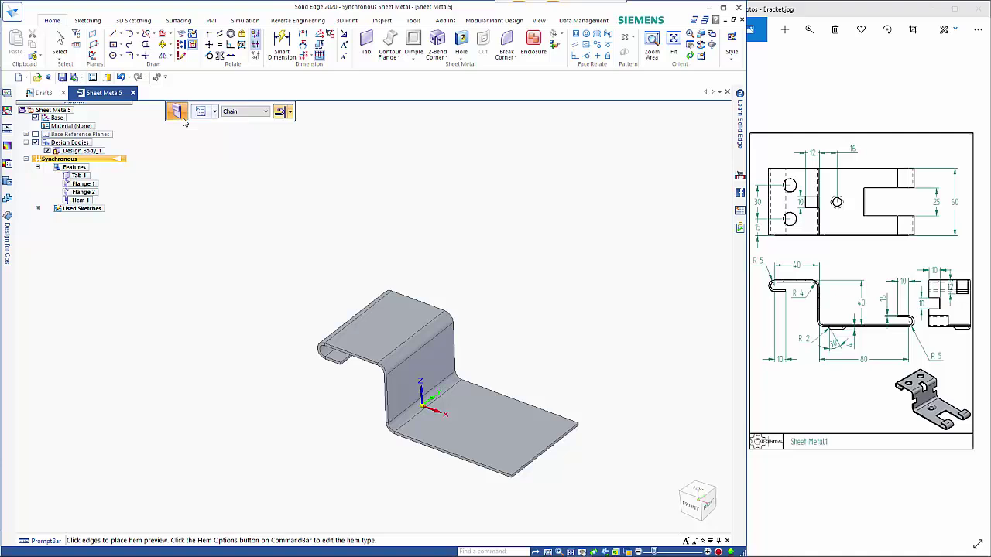
Step: Set the new hem to Open with 3.50 mm bend radius and 10 mm flange length
{"action": "left_click", "coordinate": [176, 111]}
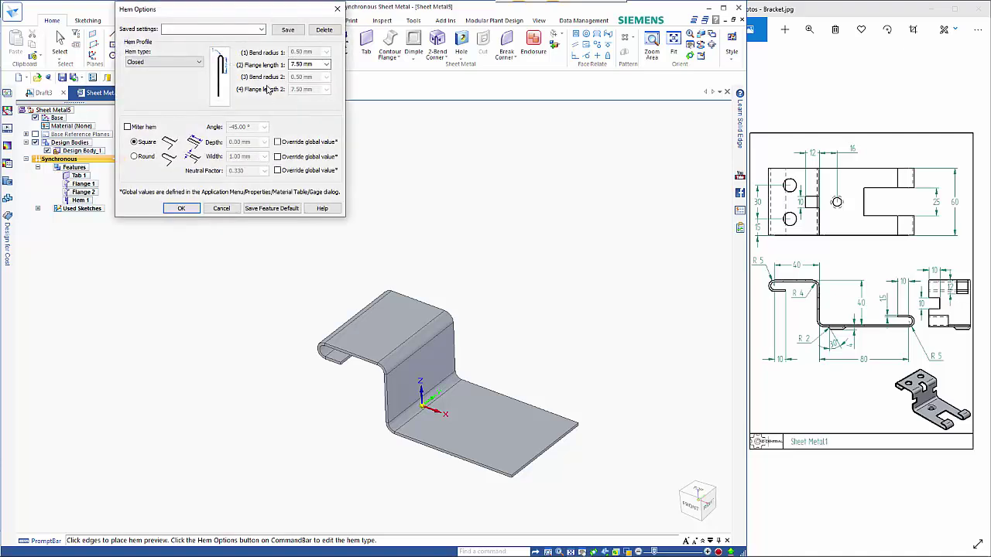
{"action": "left_click", "coordinate": [300, 64]}
{"action": "left_click", "coordinate": [162, 61]}
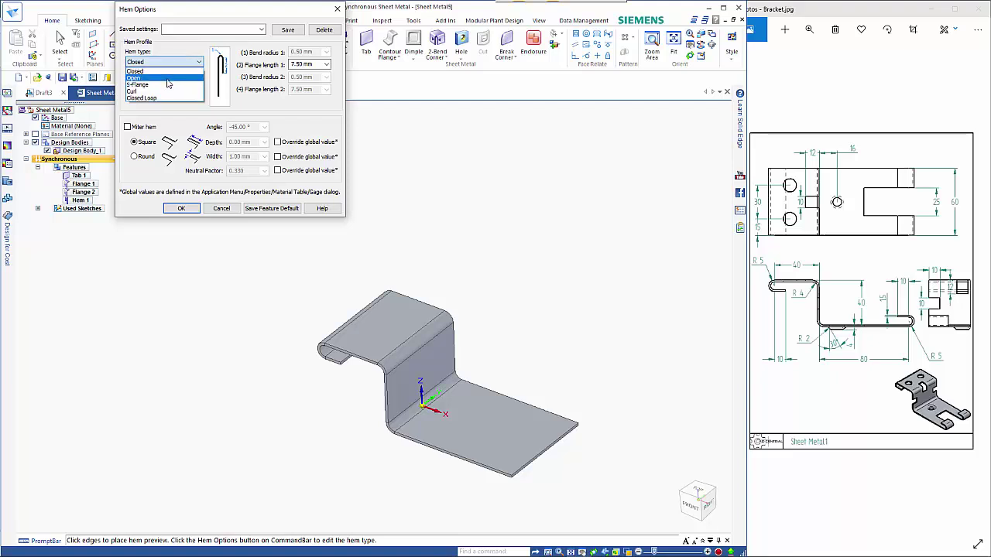
{"action": "left_click", "coordinate": [168, 82]}
{"action": "left_click", "coordinate": [326, 52]}
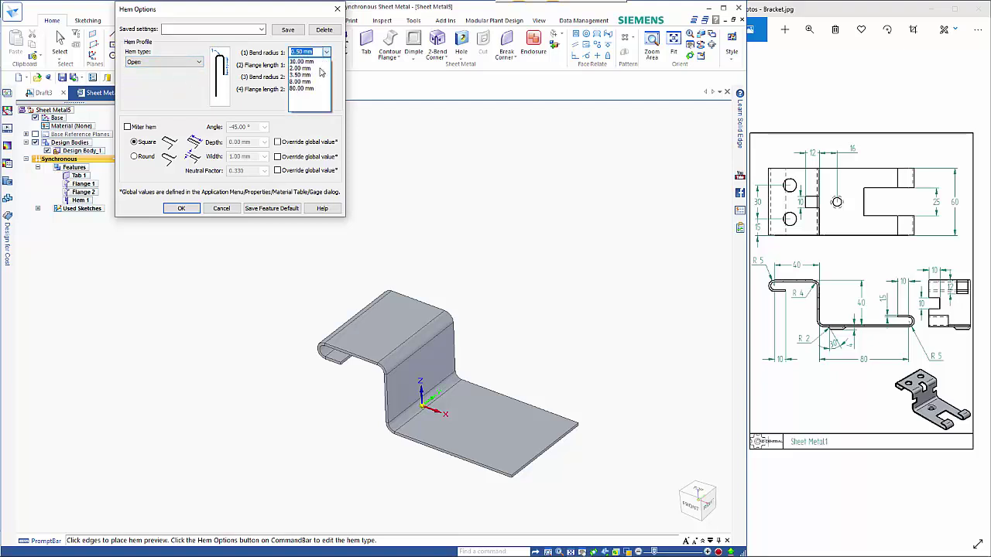
{"action": "left_click", "coordinate": [317, 75]}
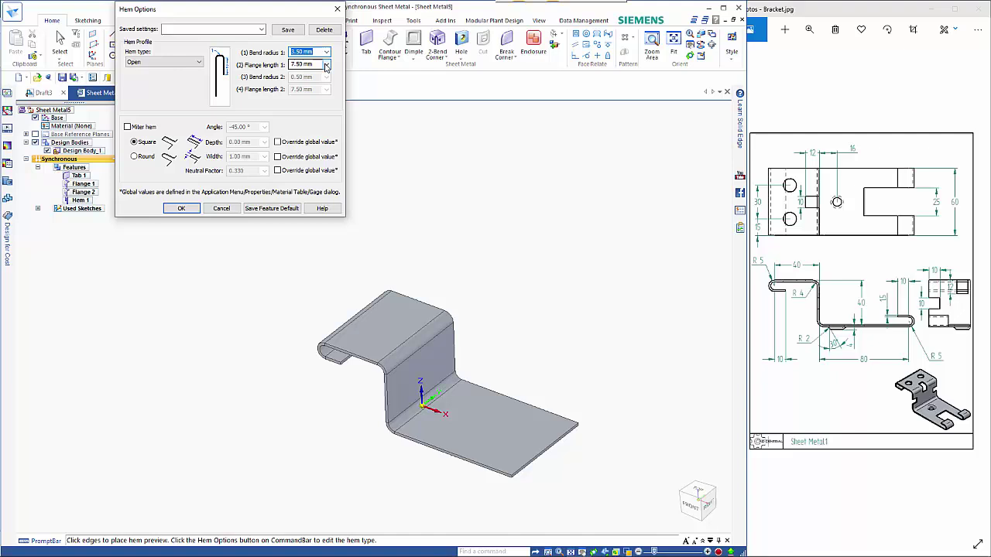
{"action": "left_click", "coordinate": [309, 65]}
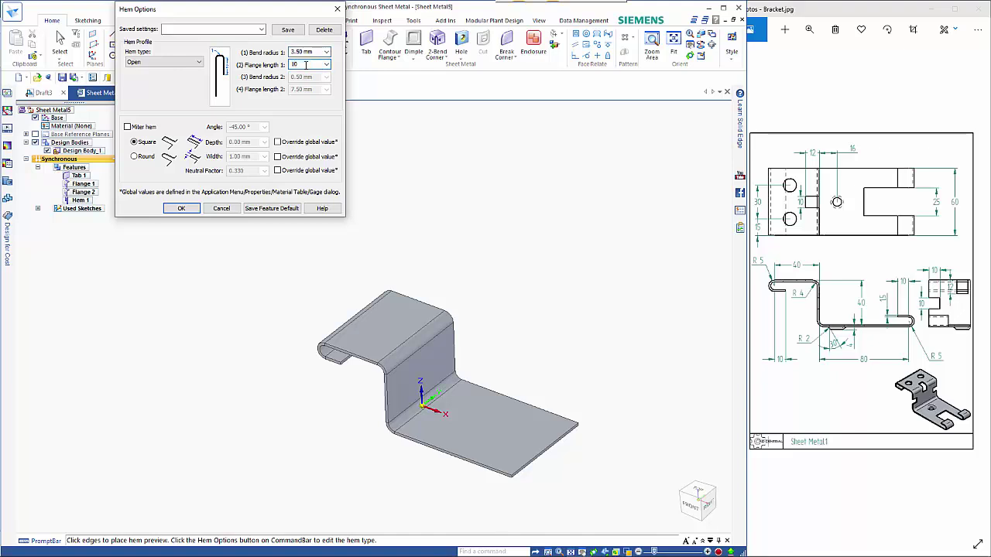
{"action": "type", "text": "10"}
{"action": "left_click", "coordinate": [184, 210]}
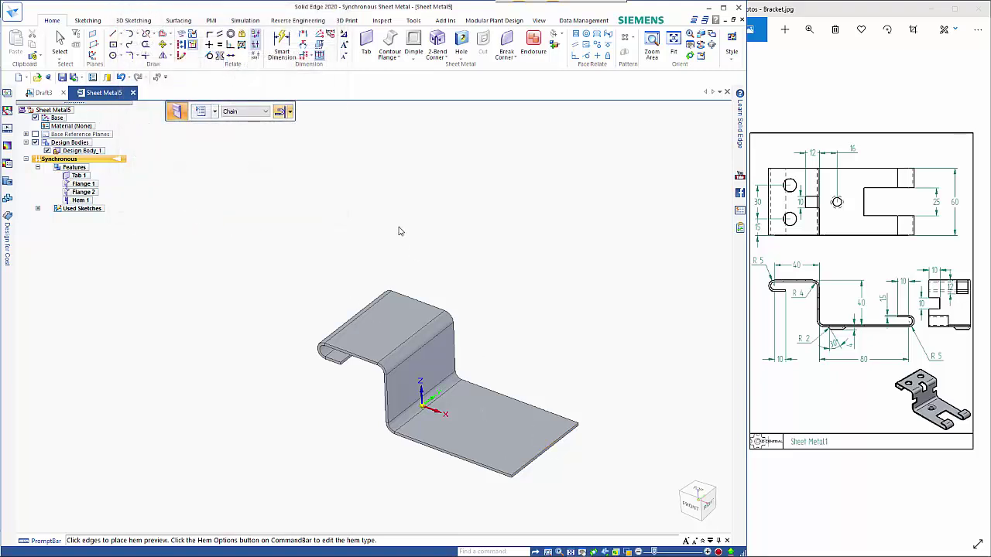
Step: Place Hem 2, bending outside, along the bottom flange's front edge and accept it
{"action": "left_click", "coordinate": [289, 113]}
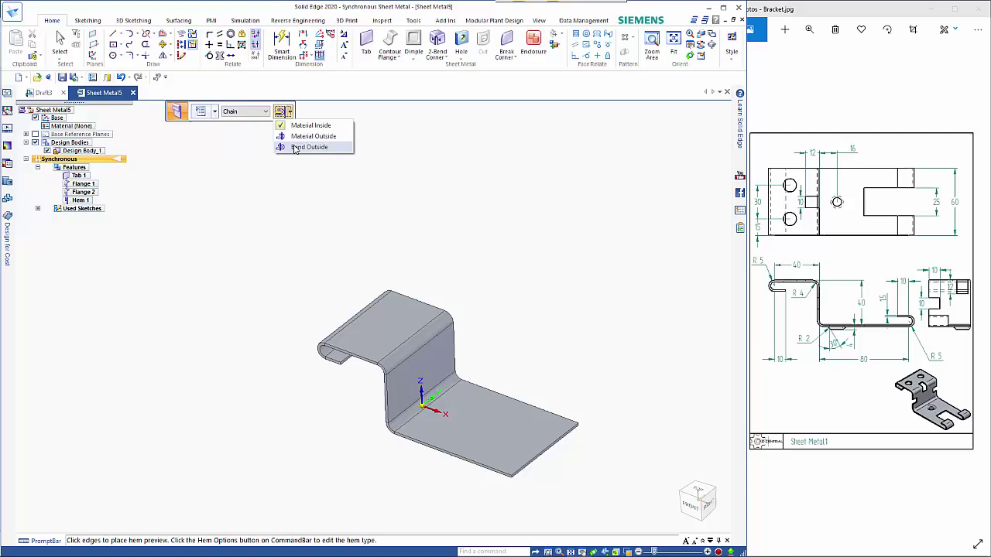
{"action": "left_click", "coordinate": [298, 148]}
{"action": "left_click", "coordinate": [559, 448]}
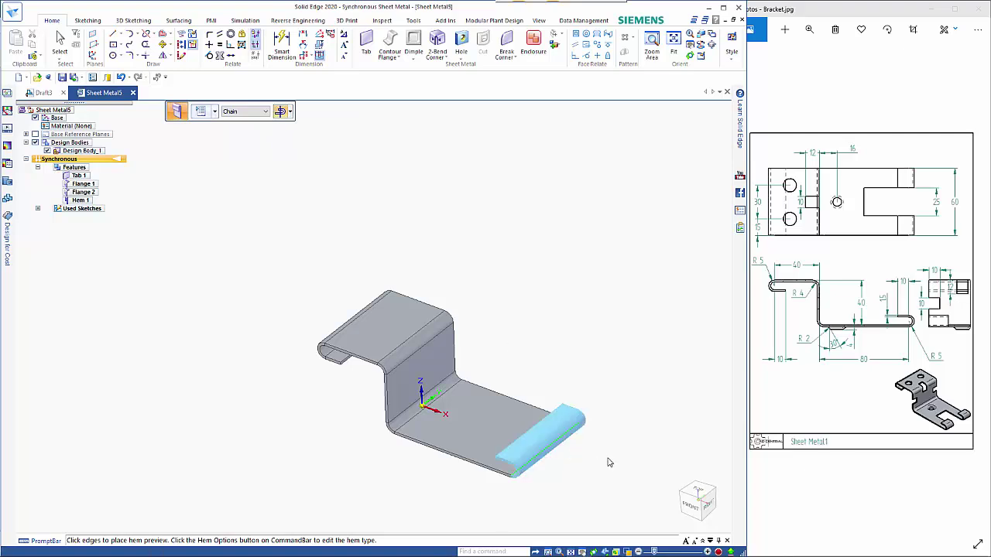
{"action": "right_click", "coordinate": [593, 372]}
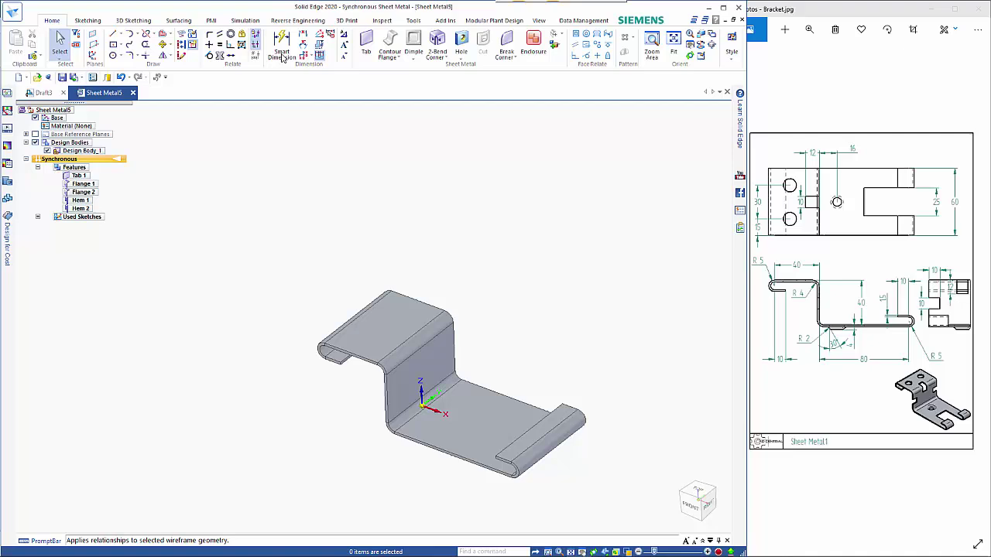
Step: Configure a 12 mm ISO Metric drilled hole with a Through Next extent
{"action": "left_click", "coordinate": [462, 51]}
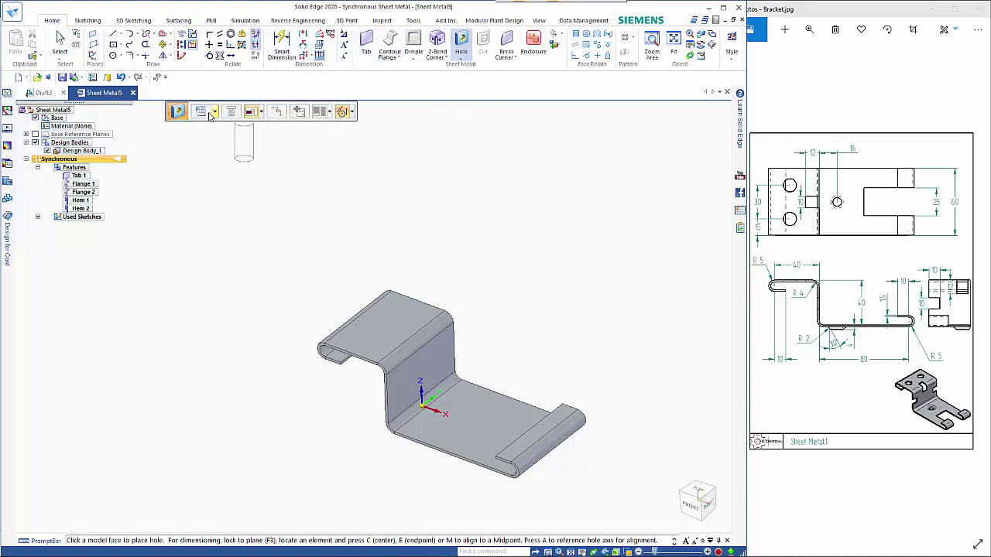
{"action": "left_click", "coordinate": [206, 112]}
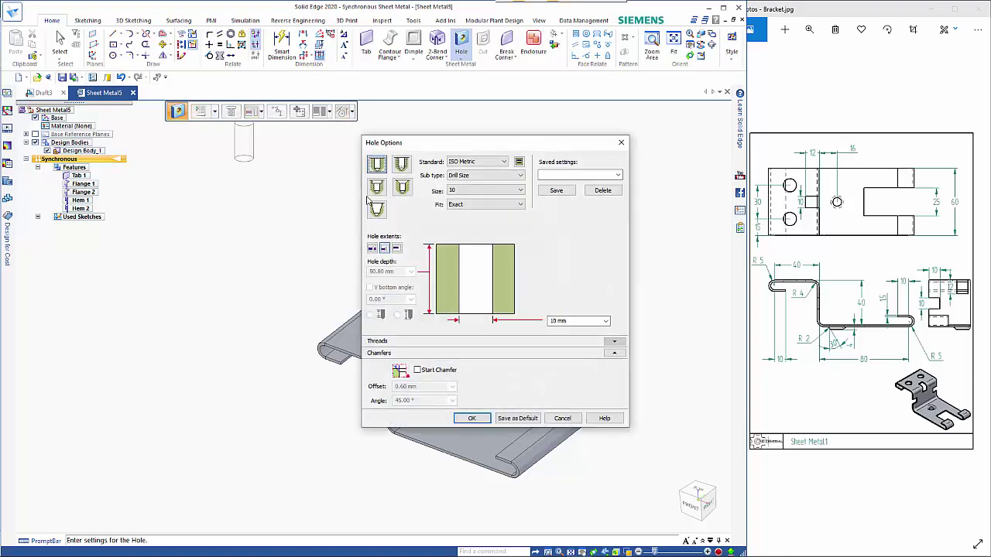
{"action": "left_click", "coordinate": [466, 191]}
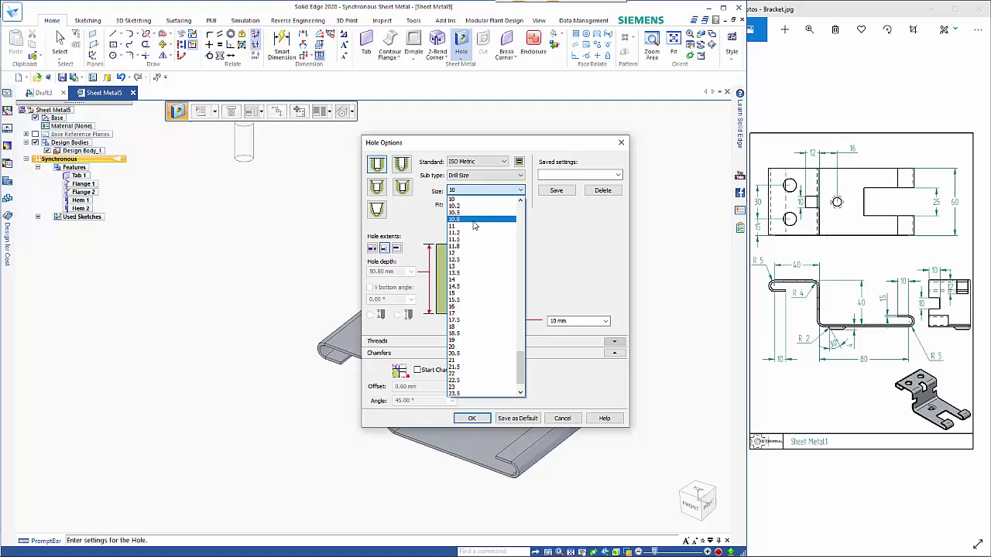
{"action": "left_click", "coordinate": [473, 253]}
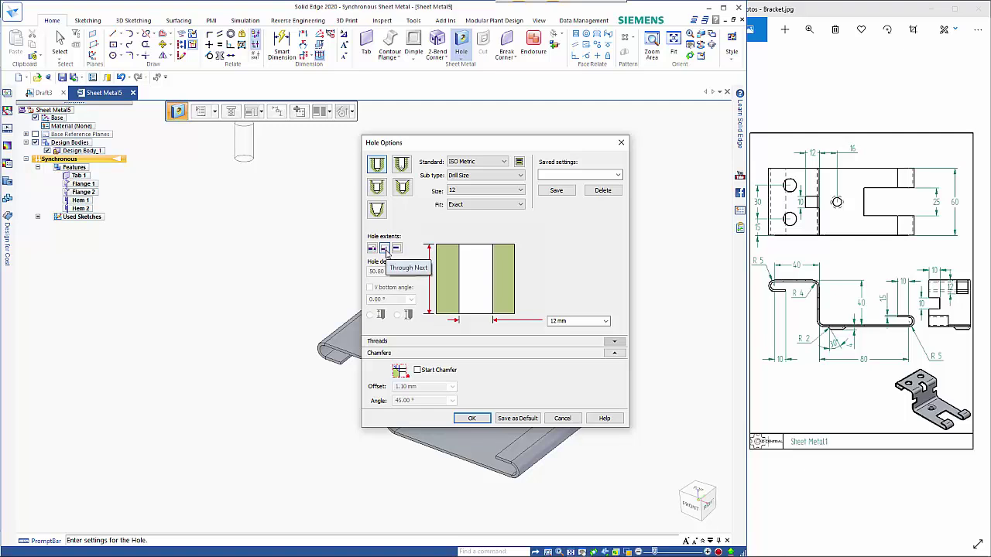
{"action": "left_click", "coordinate": [384, 249]}
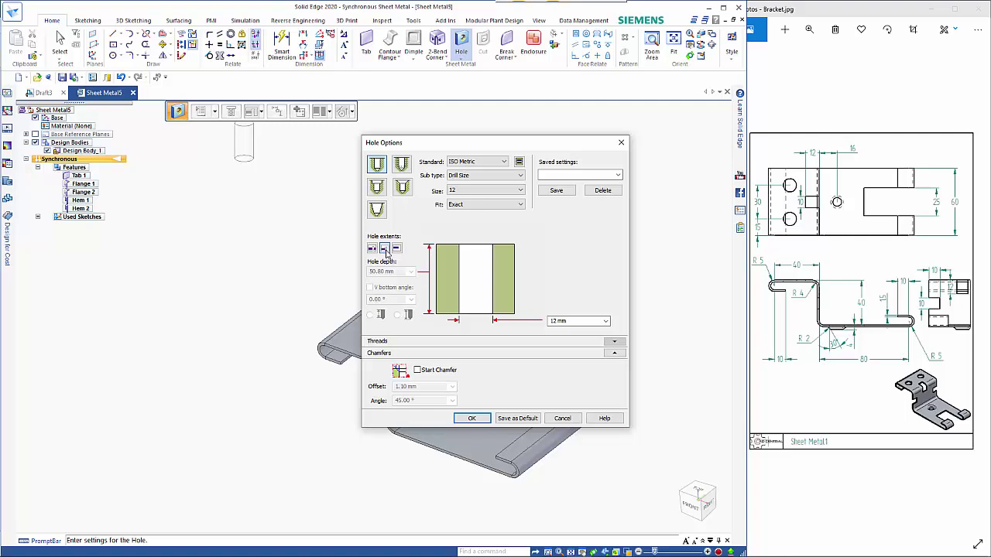
{"action": "left_click", "coordinate": [472, 419]}
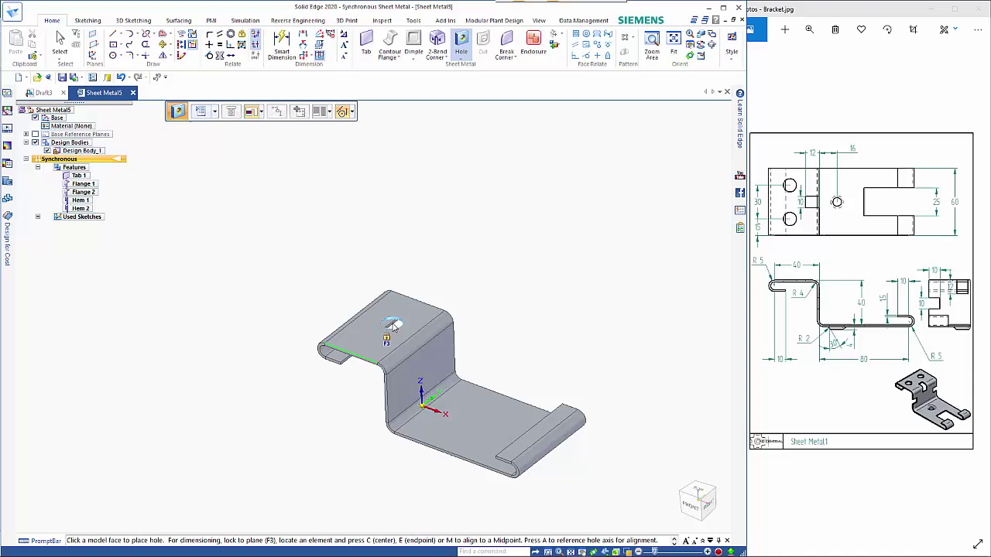
Step: Place two vertically aligned 12 mm holes through Flange 2 from the top view
{"action": "key", "text": "F3"}
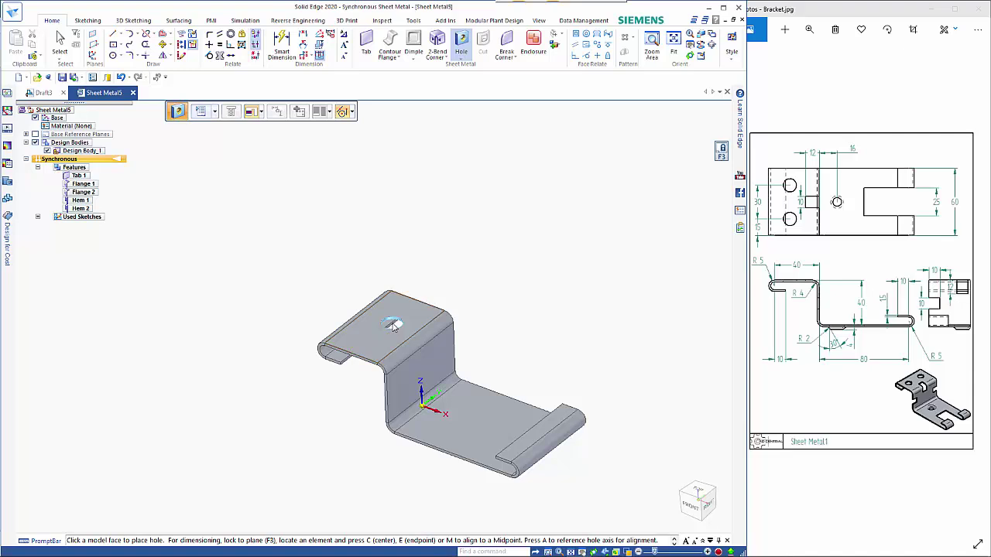
{"action": "key", "text": "ctrl+h"}
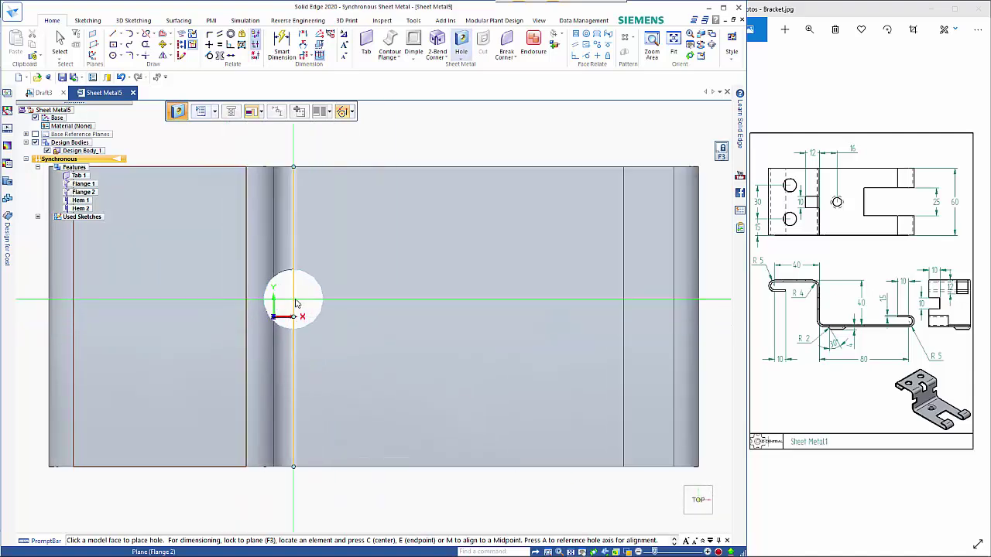
{"action": "middle_click_drag", "start_coordinate": [295, 304], "coordinate": [454, 290], "text": "shift"}
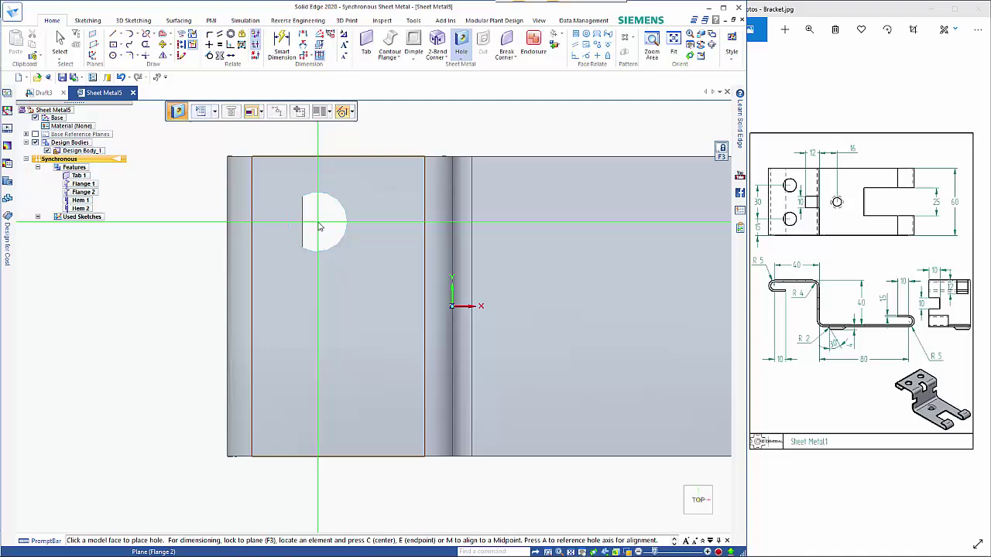
{"action": "left_click", "coordinate": [318, 226]}
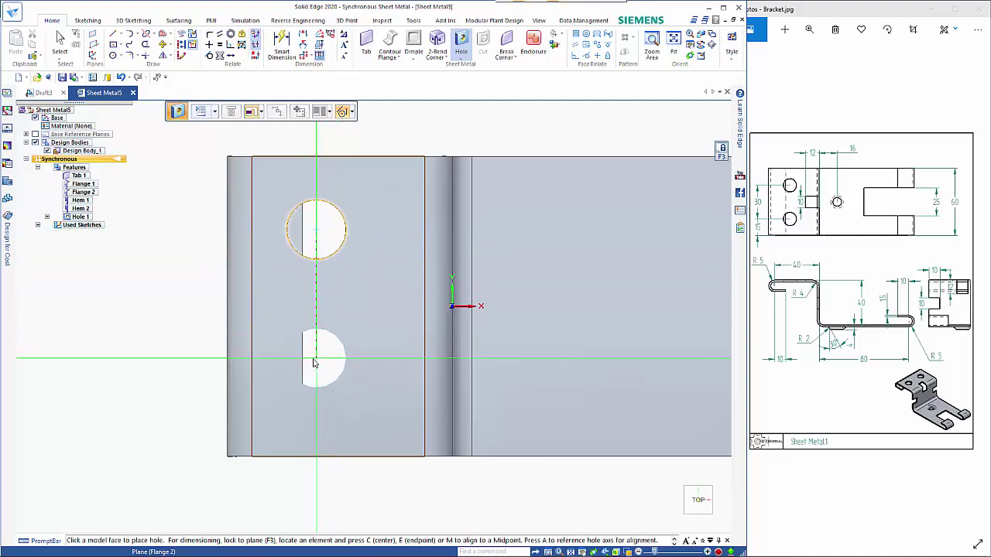
{"action": "left_click", "coordinate": [317, 369]}
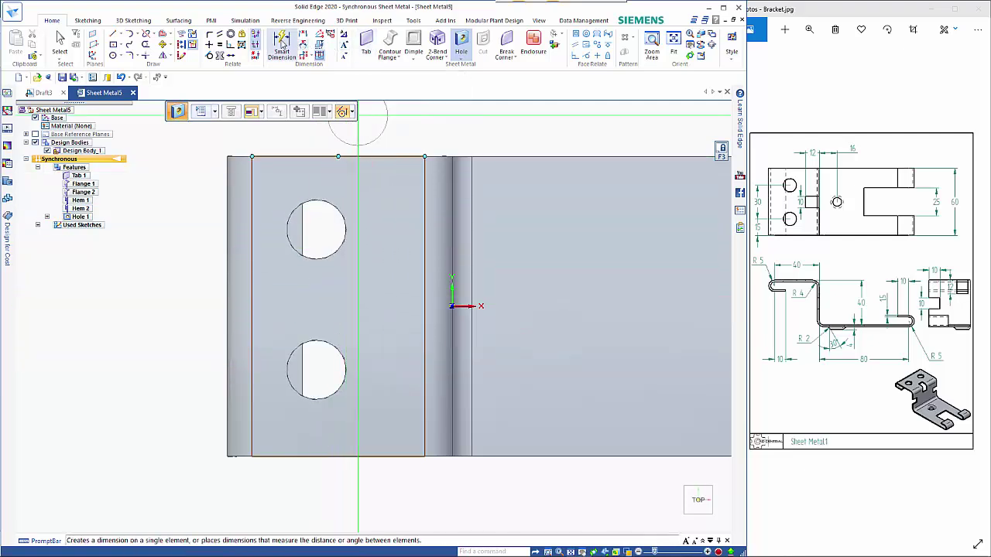
Step: Dimension the distance between the two holes and set it to 30 mm
{"action": "left_click", "coordinate": [282, 45]}
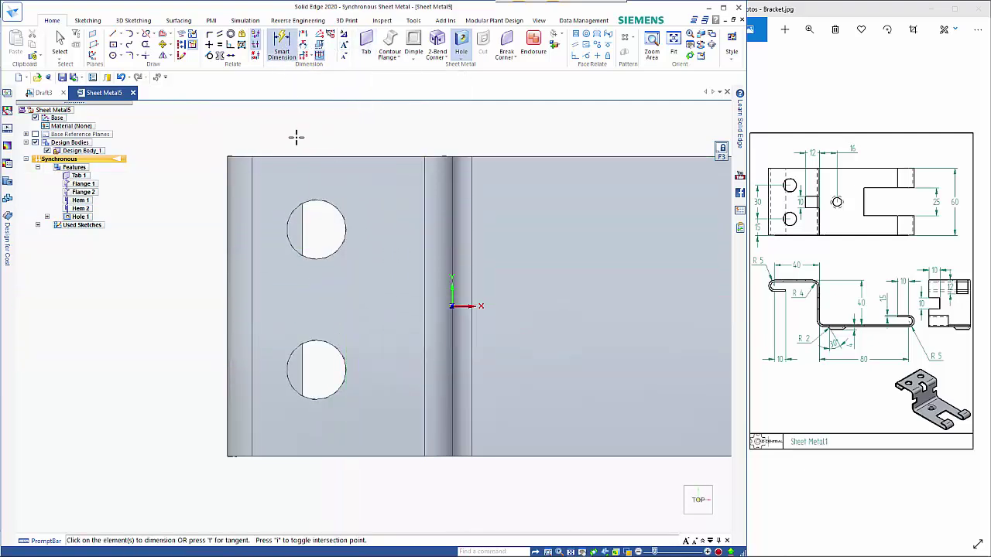
{"action": "left_click", "coordinate": [325, 203]}
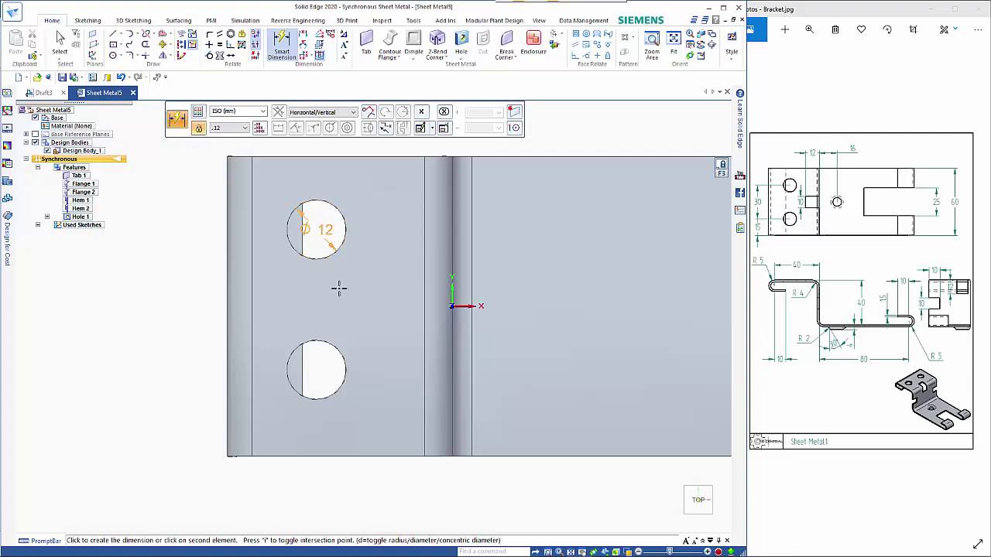
{"action": "left_click", "coordinate": [320, 341]}
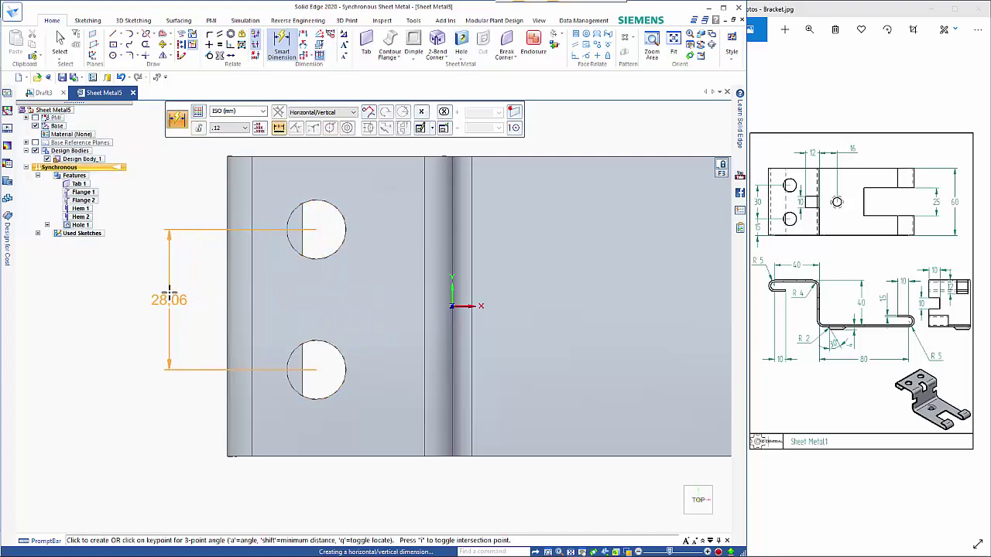
{"action": "left_click", "coordinate": [167, 294]}
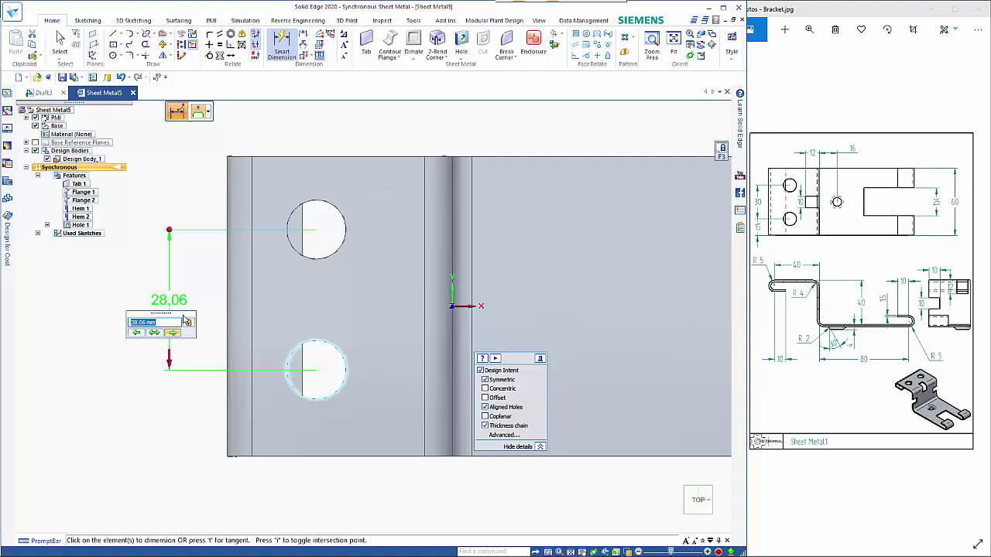
{"action": "type", "text": "30"}
{"action": "key", "text": "Return"}
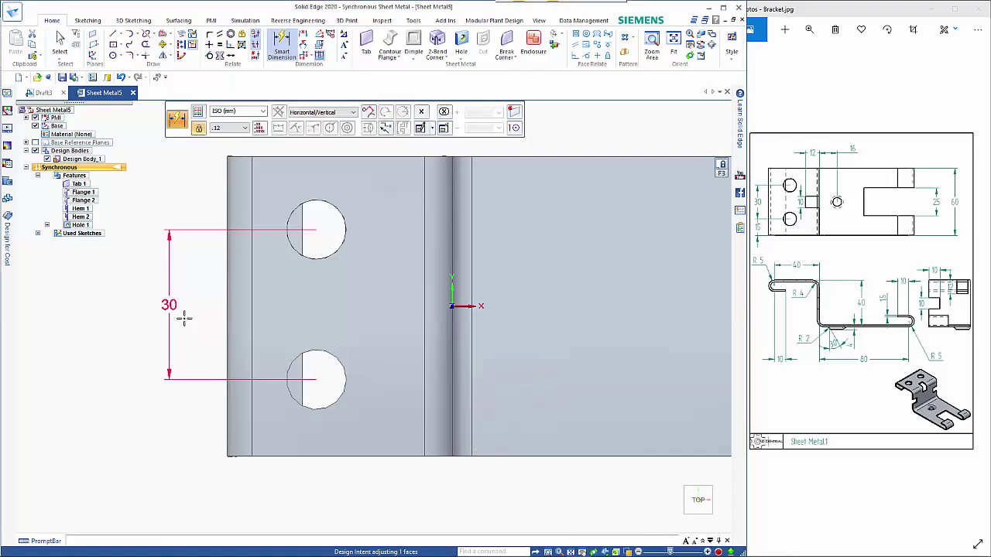
Step: Dimension the lower hole to the bottom edge, then delete the misplaced dimension
{"action": "left_click", "coordinate": [312, 406]}
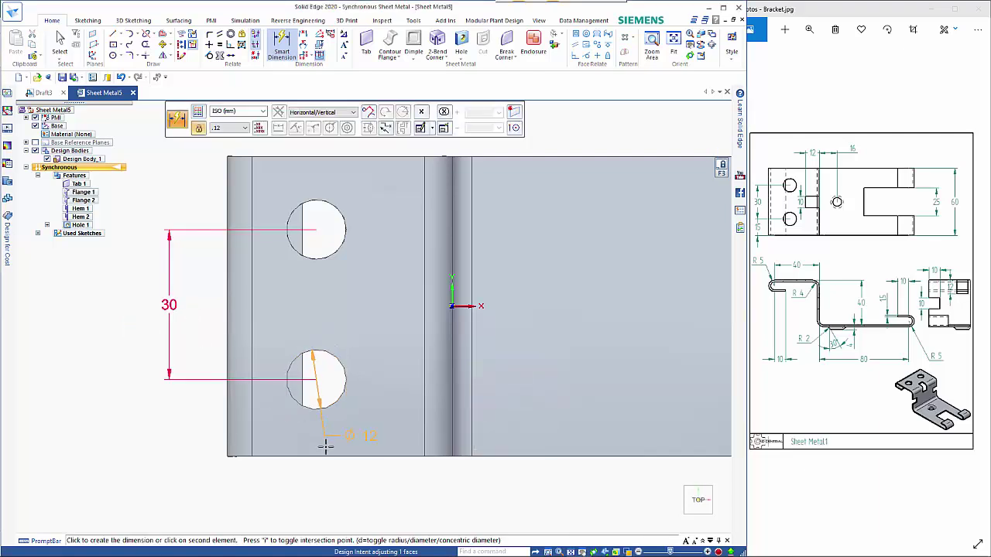
{"action": "left_click", "coordinate": [322, 455]}
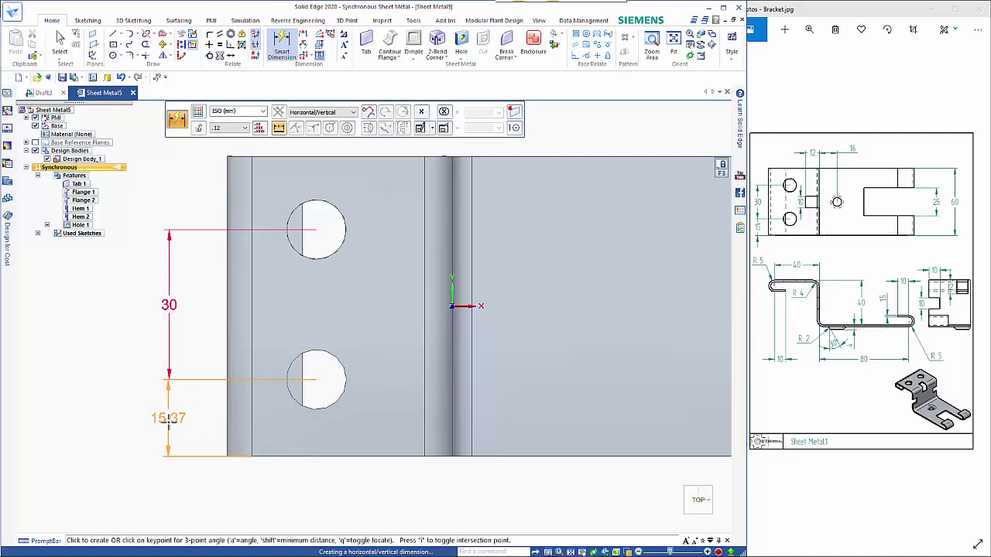
{"action": "left_click", "coordinate": [169, 419]}
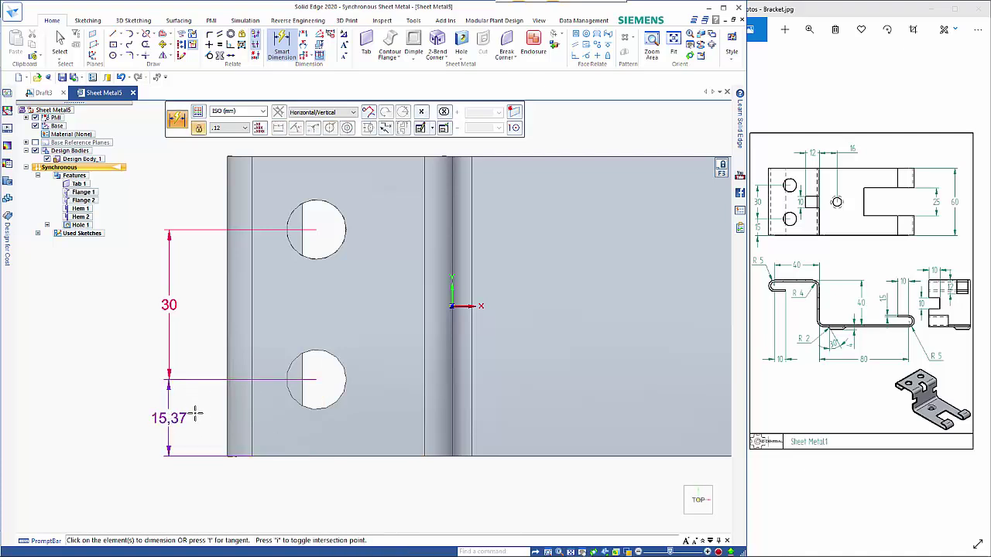
{"action": "key", "text": "Escape"}
{"action": "left_click", "coordinate": [198, 415]}
{"action": "key", "text": "Delete"}
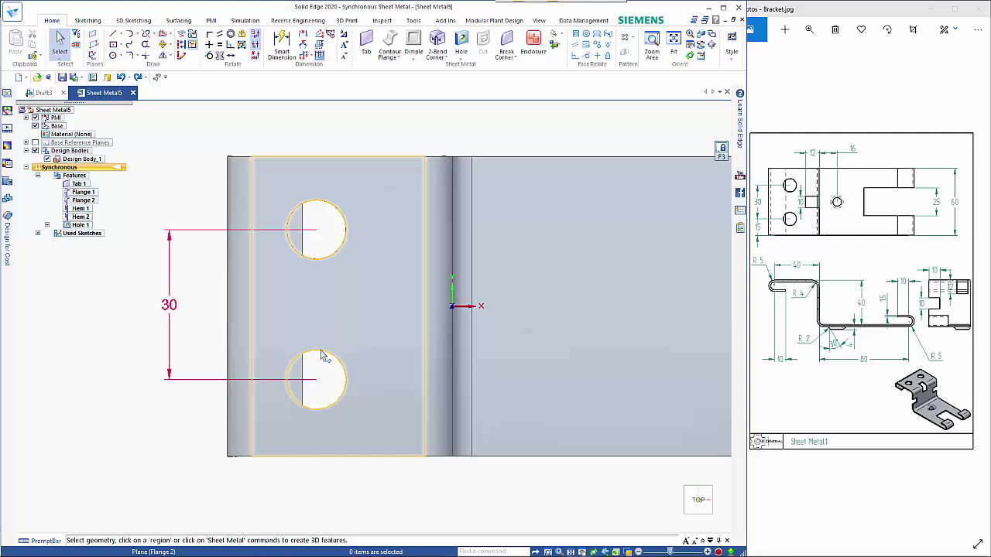
Step: Re-dimension the lower hole to the bottom edge and set it to 15 mm, moving the hole
{"action": "left_click", "coordinate": [281, 45]}
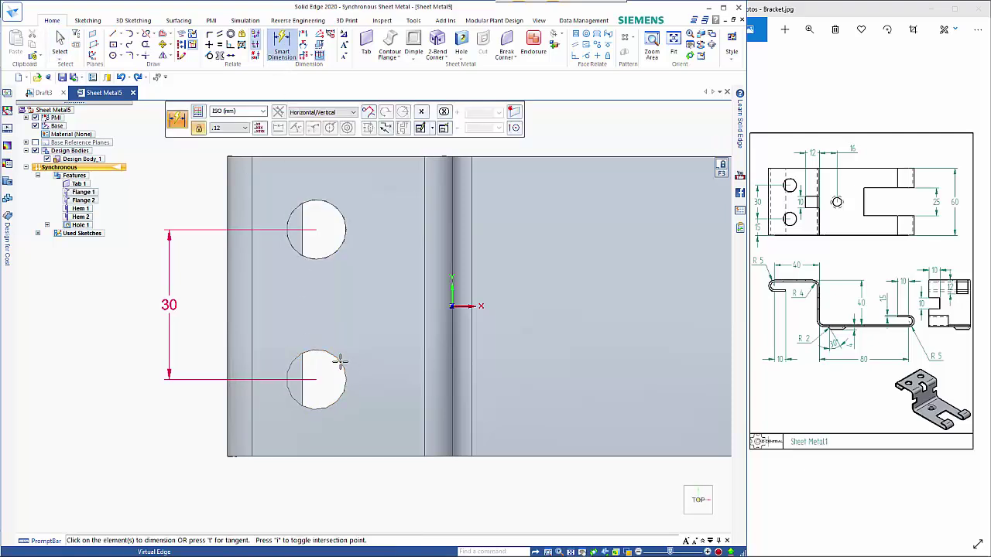
{"action": "left_click", "coordinate": [341, 360]}
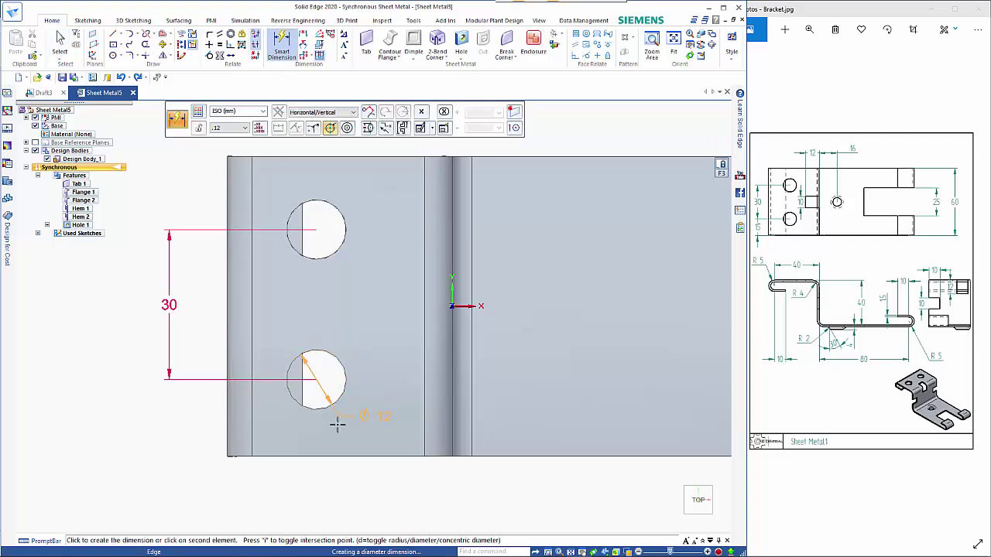
{"action": "left_click", "coordinate": [379, 457]}
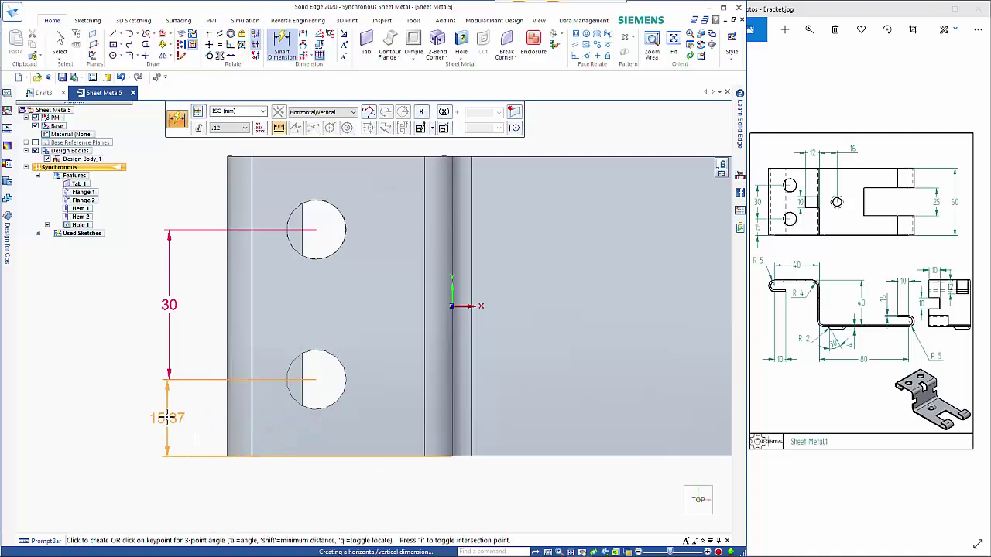
{"action": "left_click", "coordinate": [166, 421]}
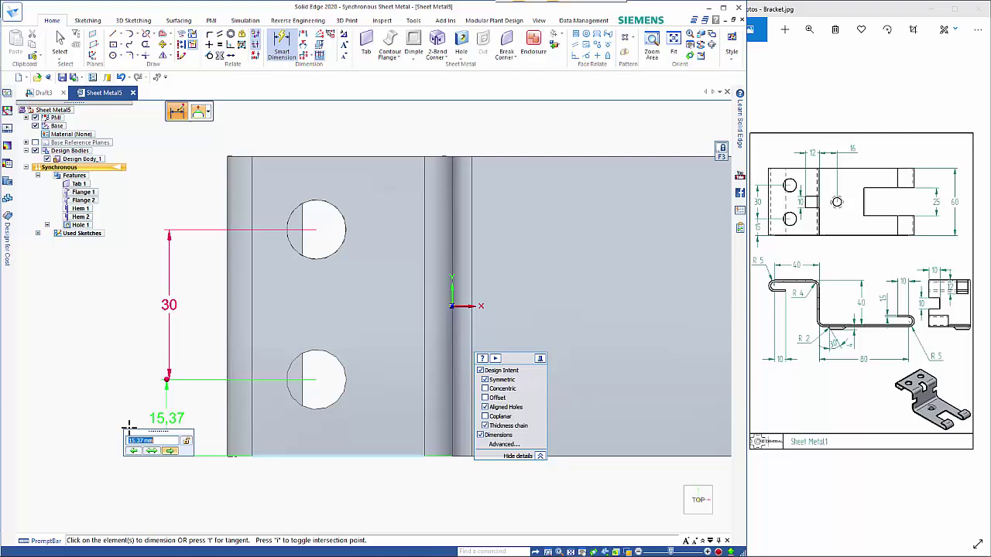
{"action": "left_click_drag", "start_coordinate": [156, 434], "coordinate": [102, 366]}
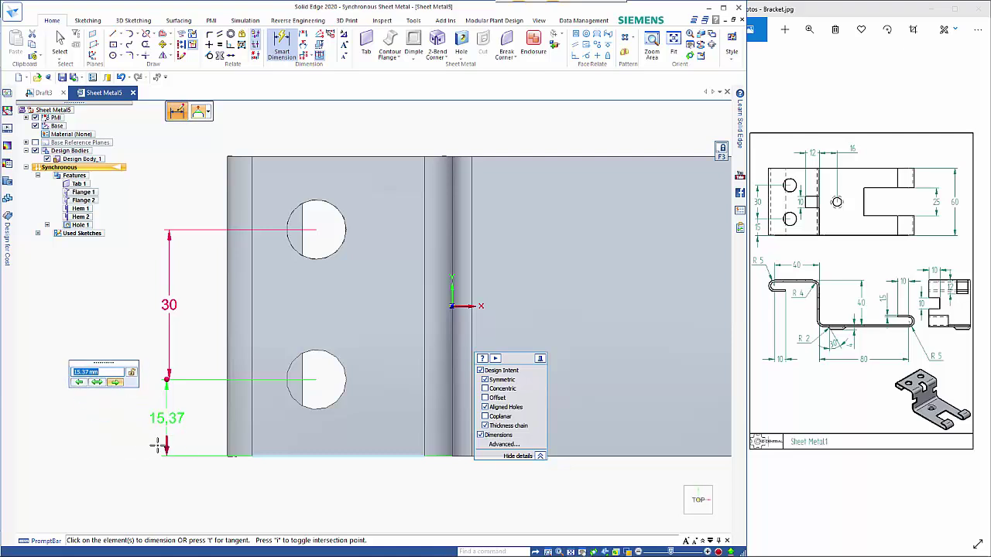
{"action": "middle_click_drag", "start_coordinate": [361, 471], "coordinate": [364, 429]}
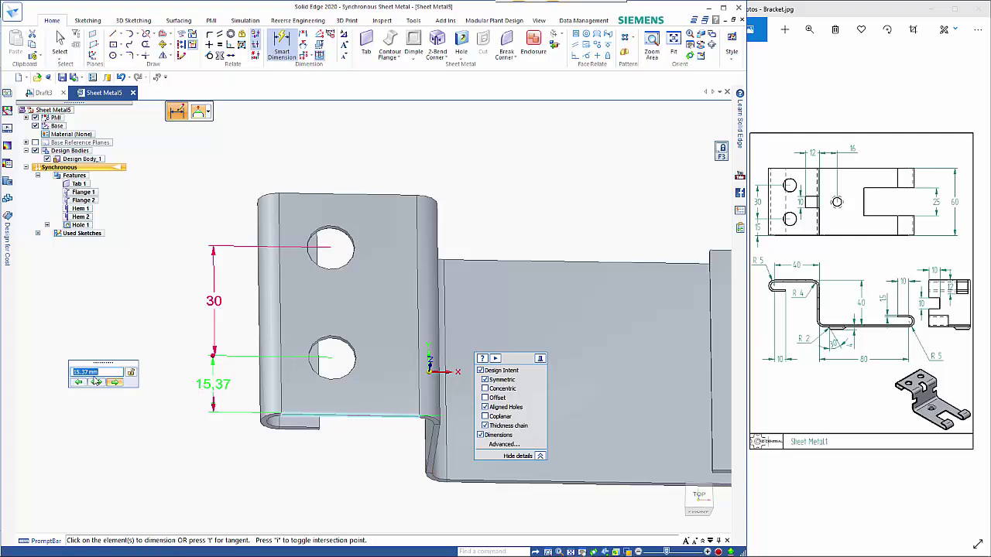
{"action": "left_click", "coordinate": [79, 382]}
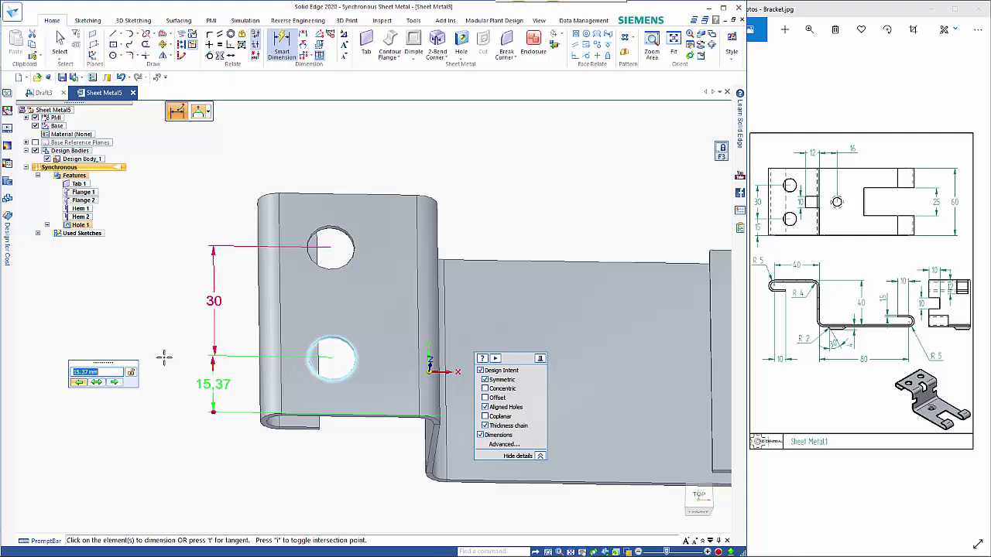
{"action": "type", "text": "15"}
{"action": "key", "text": "Return"}
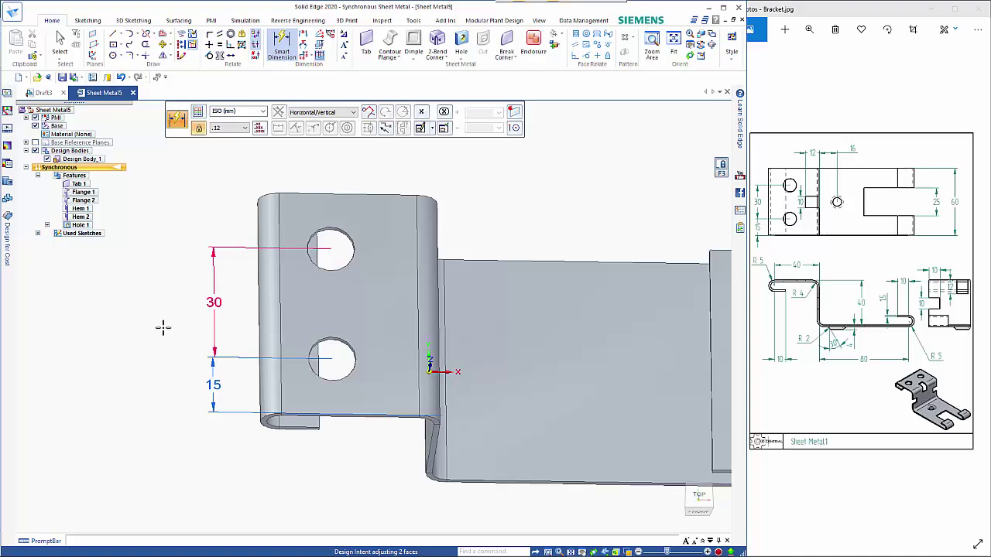
{"action": "key", "text": "Escape"}
Step: Hide the hole dimensions and draw a centred 24 x 10 mm rectangle on the raised flange face
{"action": "left_click", "coordinate": [34, 118]}
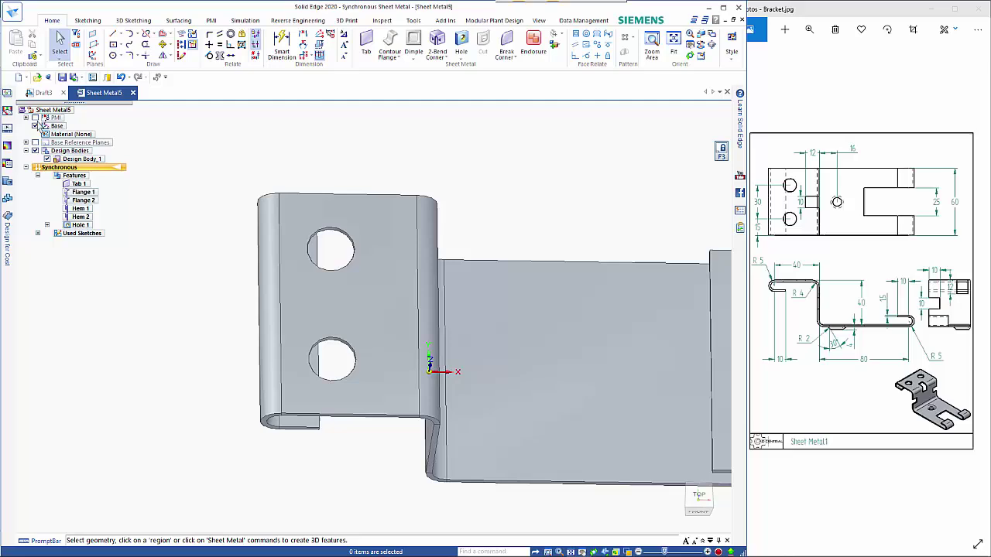
{"action": "middle_click_drag", "start_coordinate": [230, 323], "coordinate": [253, 299]}
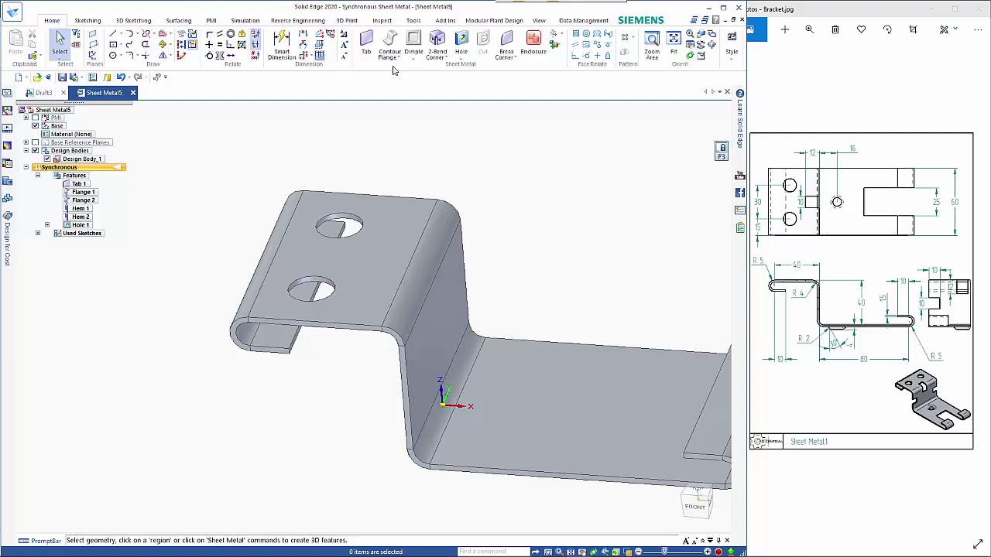
{"action": "left_click", "coordinate": [113, 46]}
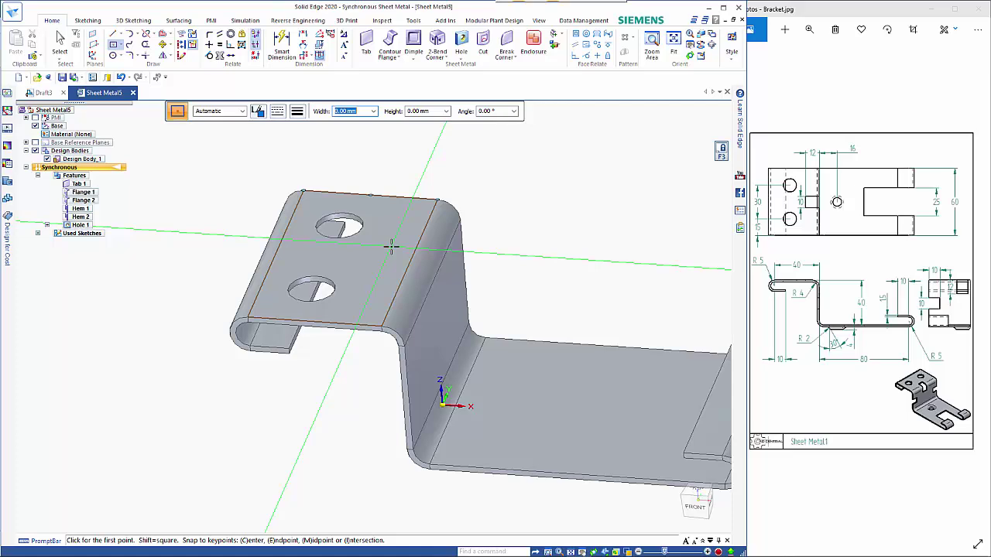
{"action": "key", "text": "F3"}
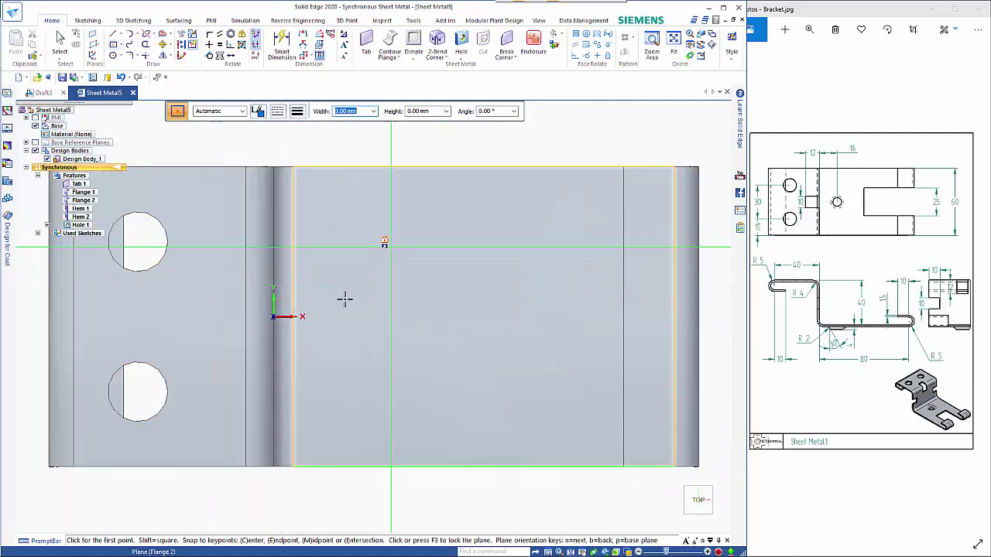
{"action": "left_click", "coordinate": [273, 317]}
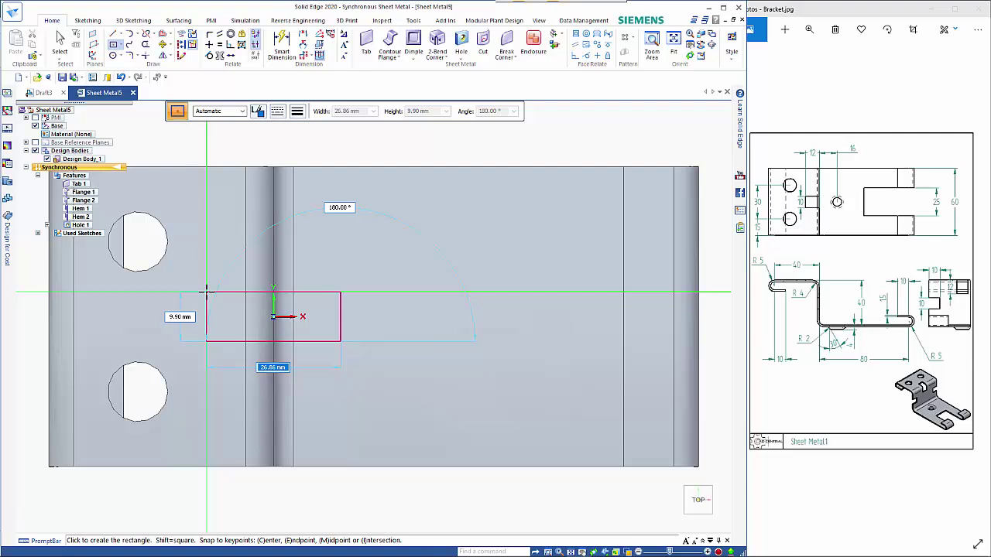
{"action": "type", "text": "24"}
{"action": "key", "text": "Tab"}
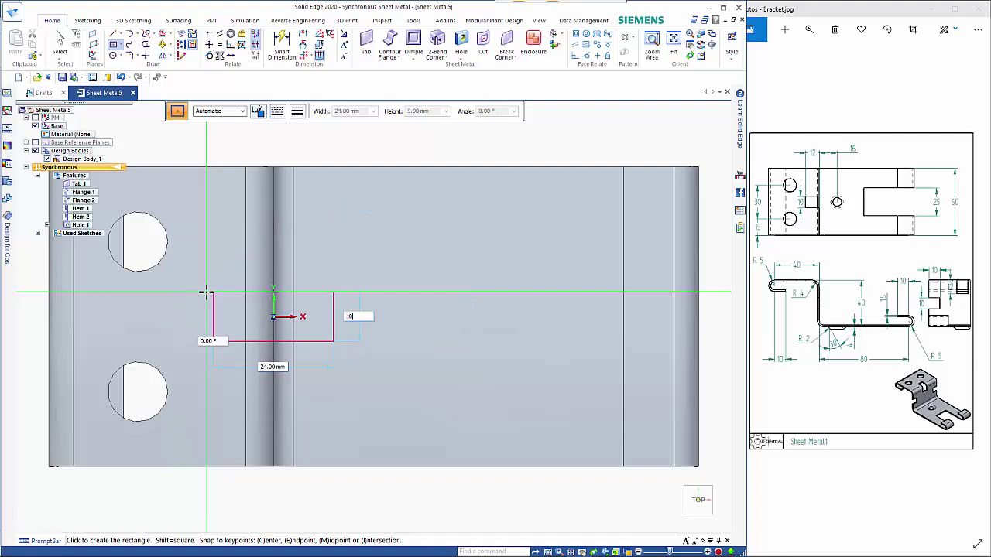
{"action": "type", "text": "10"}
{"action": "key", "text": "Tab"}
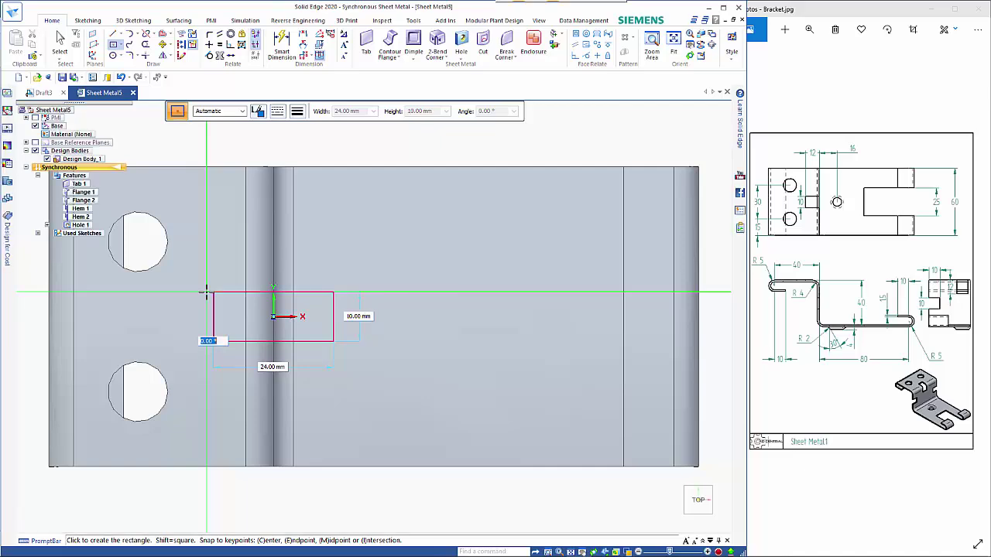
{"action": "key", "text": "Return"}
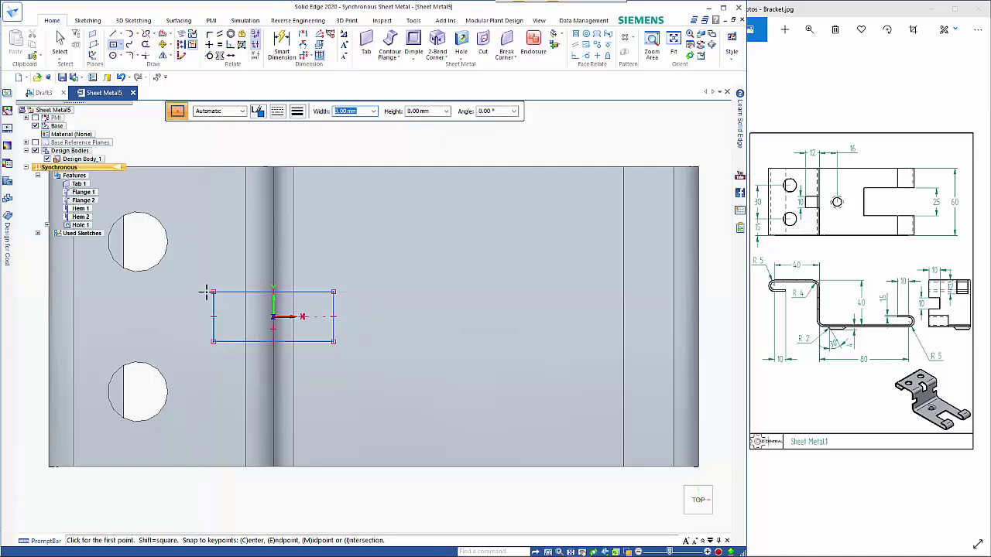
{"action": "key", "text": "Escape"}
{"action": "middle_click_drag", "start_coordinate": [487, 332], "coordinate": [452, 230]}
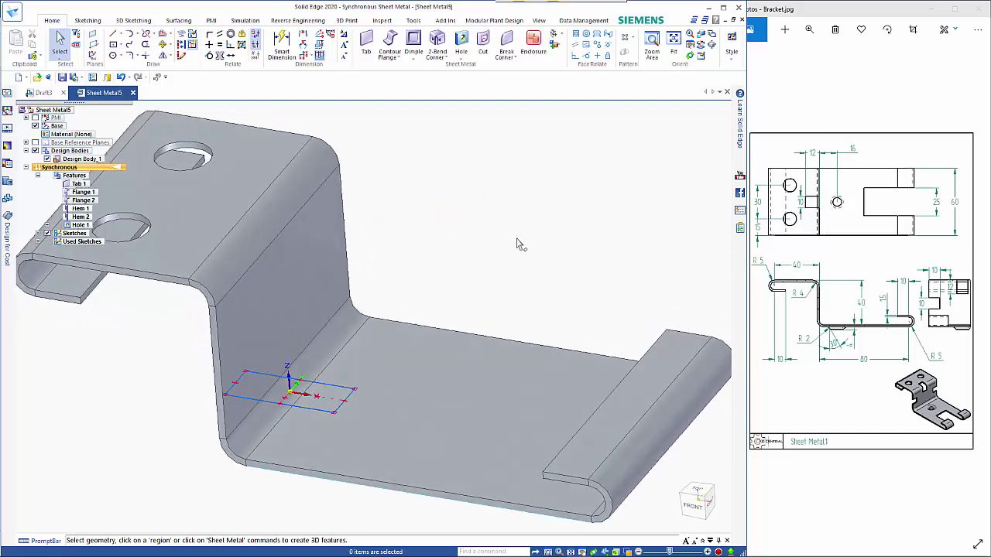
Step: Move Sketch 4 along its vertical axis up onto the top flange beside the bend
{"action": "scroll", "coordinate": [519, 244], "scroll_direction": "down", "scroll_amount": 2}
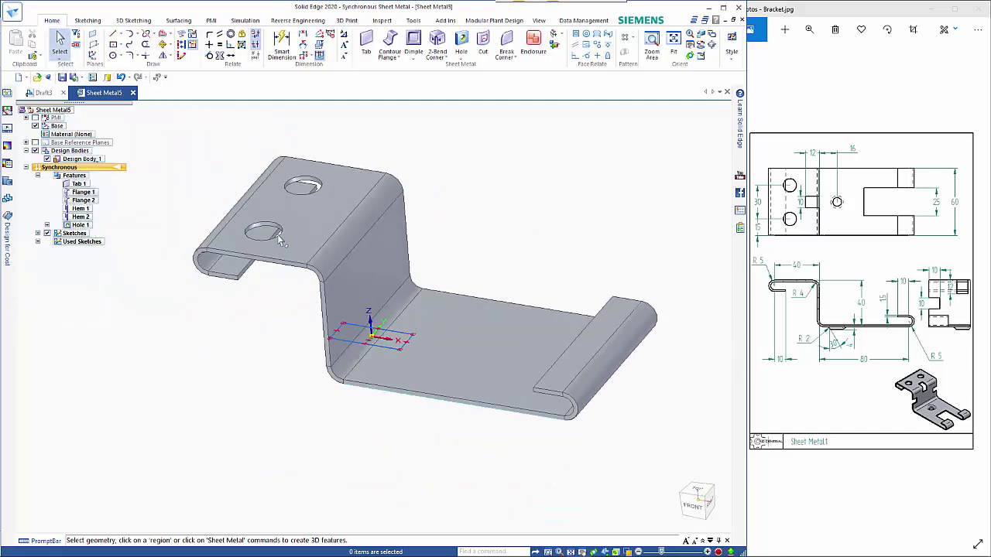
{"action": "left_click", "coordinate": [38, 234]}
{"action": "left_click", "coordinate": [78, 242]}
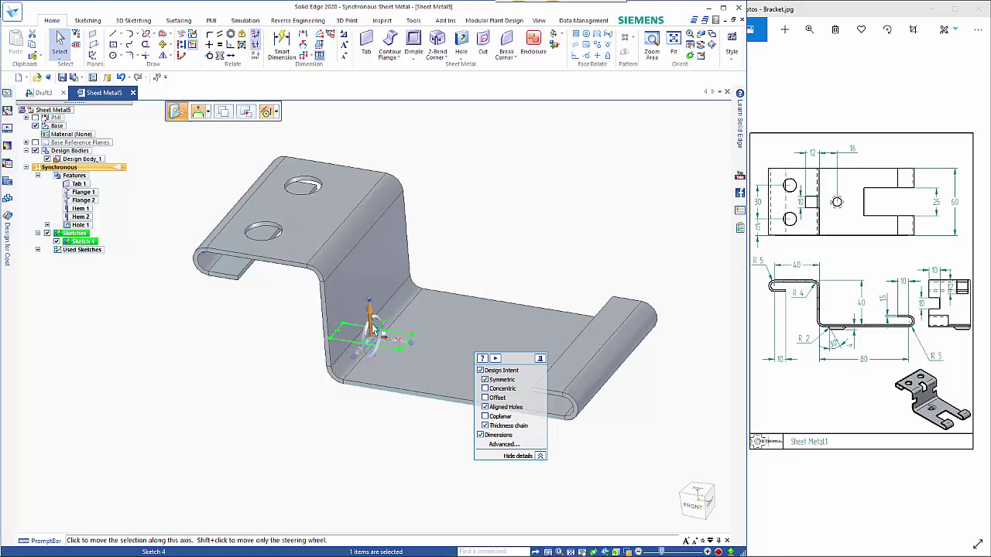
{"action": "left_click", "coordinate": [371, 330]}
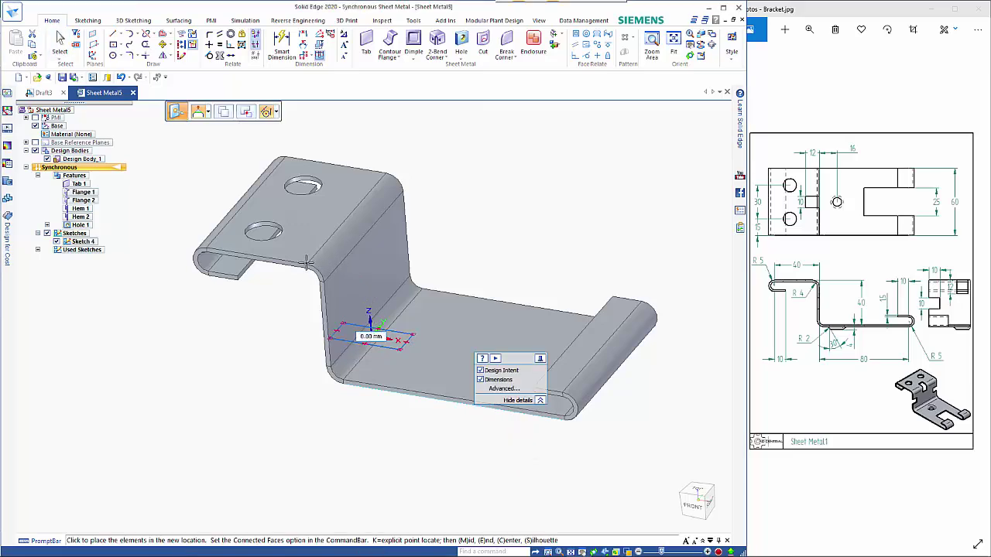
{"action": "scroll", "coordinate": [310, 257], "scroll_direction": "up", "scroll_amount": 4}
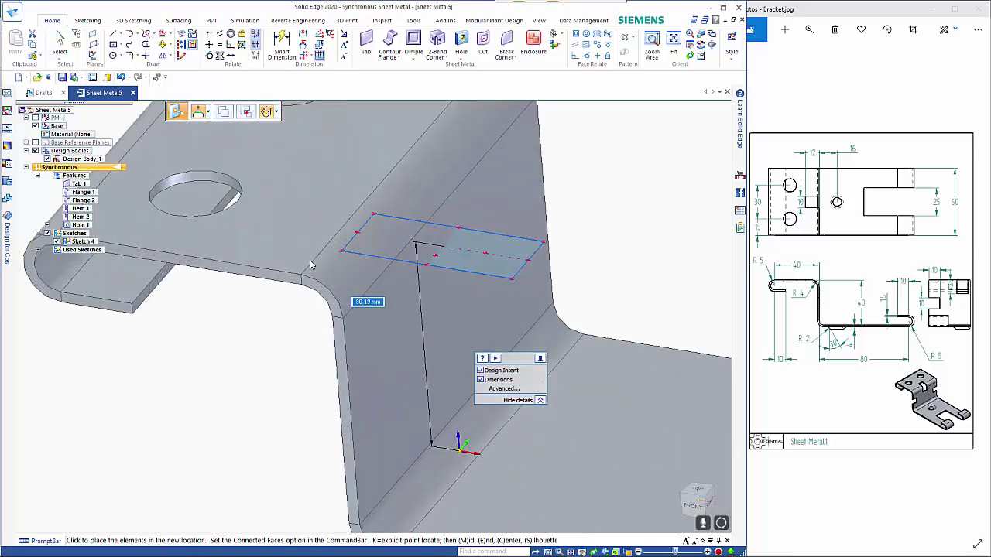
{"action": "left_click", "coordinate": [304, 273]}
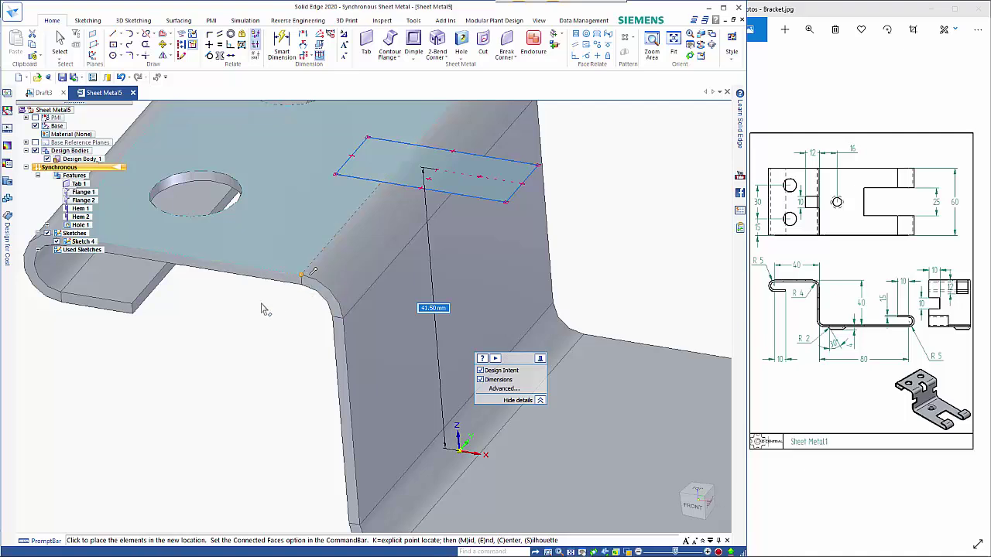
{"action": "scroll", "coordinate": [224, 362], "scroll_direction": "down", "scroll_amount": 1}
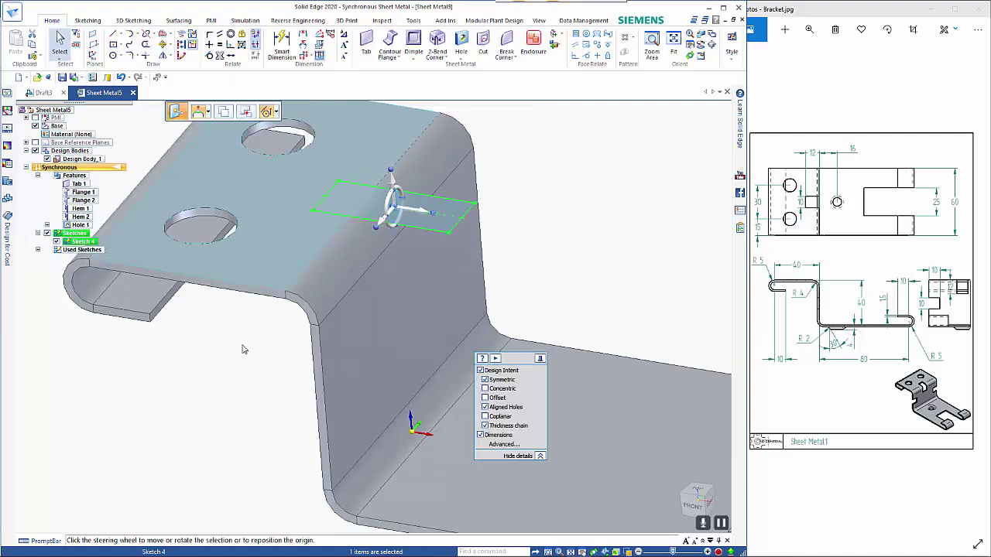
{"action": "key", "text": "Escape"}
{"action": "scroll", "coordinate": [545, 180], "scroll_direction": "down", "scroll_amount": 1}
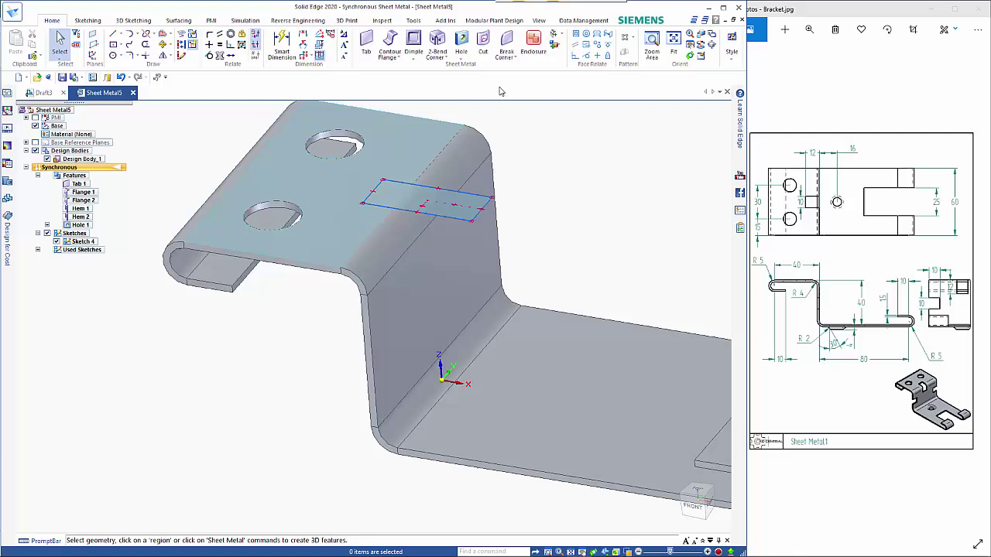
Step: Cut both Sketch 4 regions 12 mm deep to create Cutout 1
{"action": "left_click", "coordinate": [487, 42]}
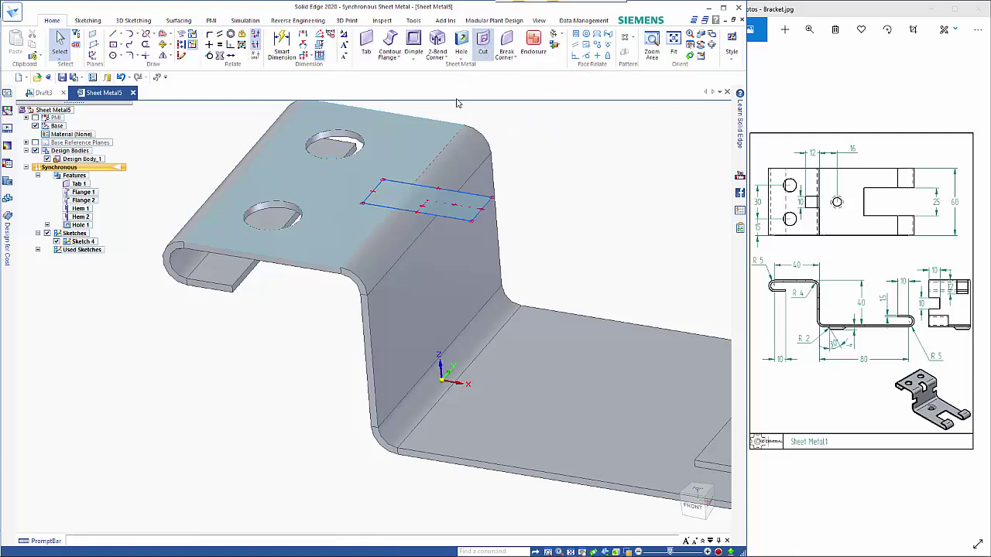
{"action": "left_click", "coordinate": [387, 195]}
{"action": "left_click", "coordinate": [451, 207]}
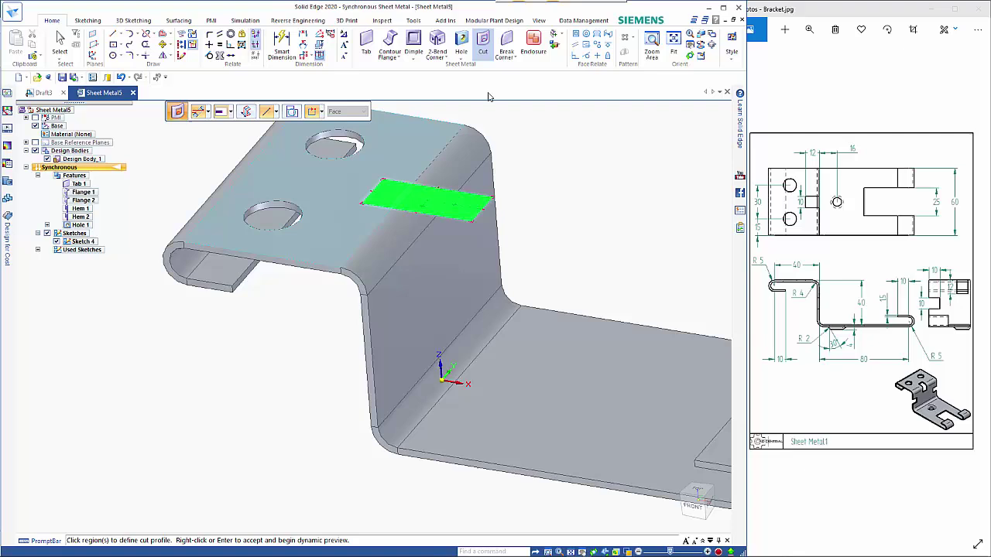
{"action": "right_click", "coordinate": [582, 161]}
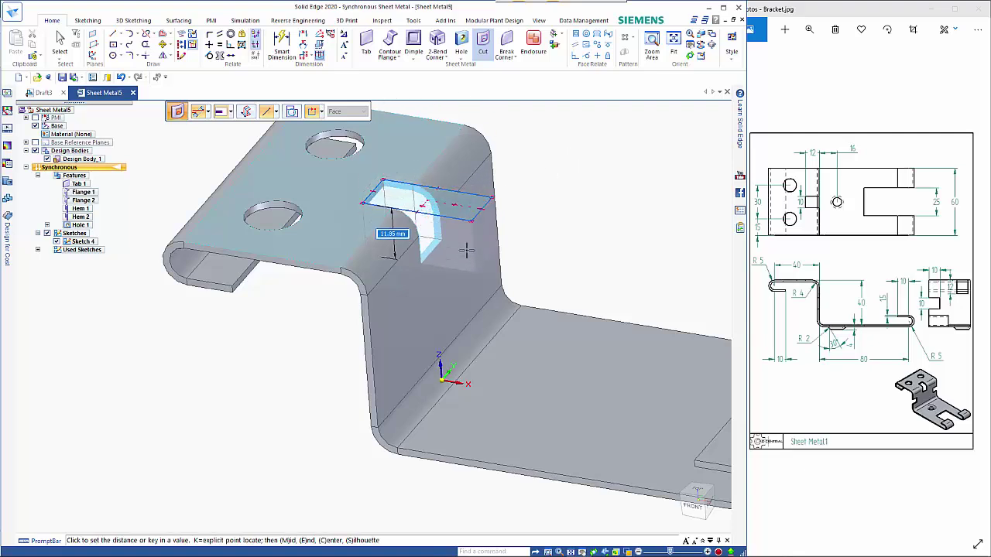
{"action": "type", "text": "12"}
{"action": "key", "text": "Return"}
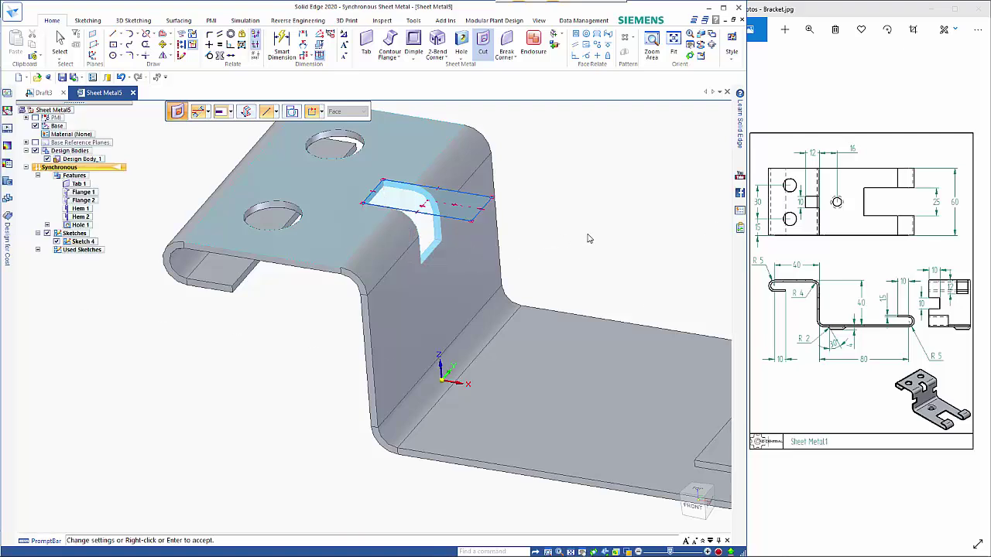
{"action": "right_click", "coordinate": [587, 237]}
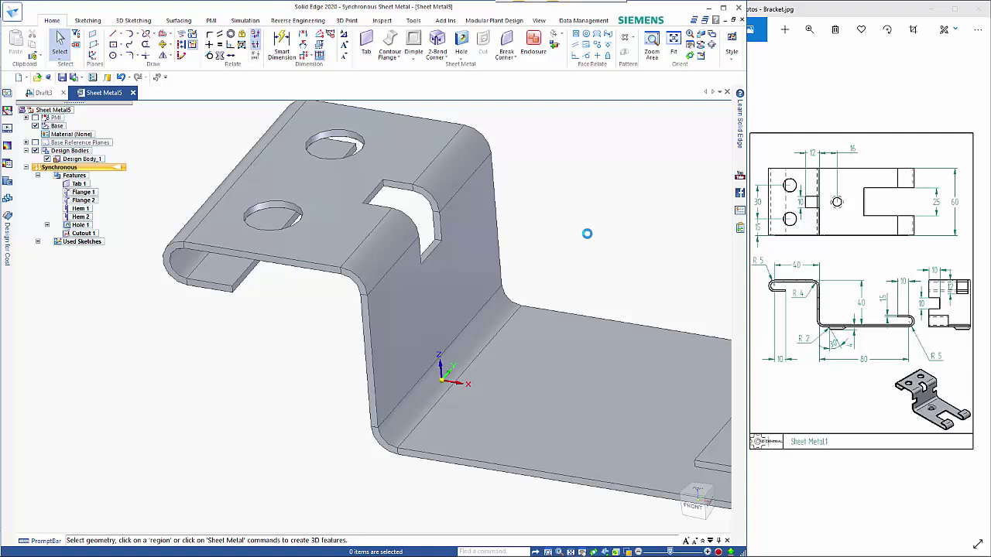
Step: Draw two centred 10 mm tall rectangles at the left and right ends of the vertical wall
{"action": "scroll", "coordinate": [586, 234], "scroll_direction": "down", "scroll_amount": 1}
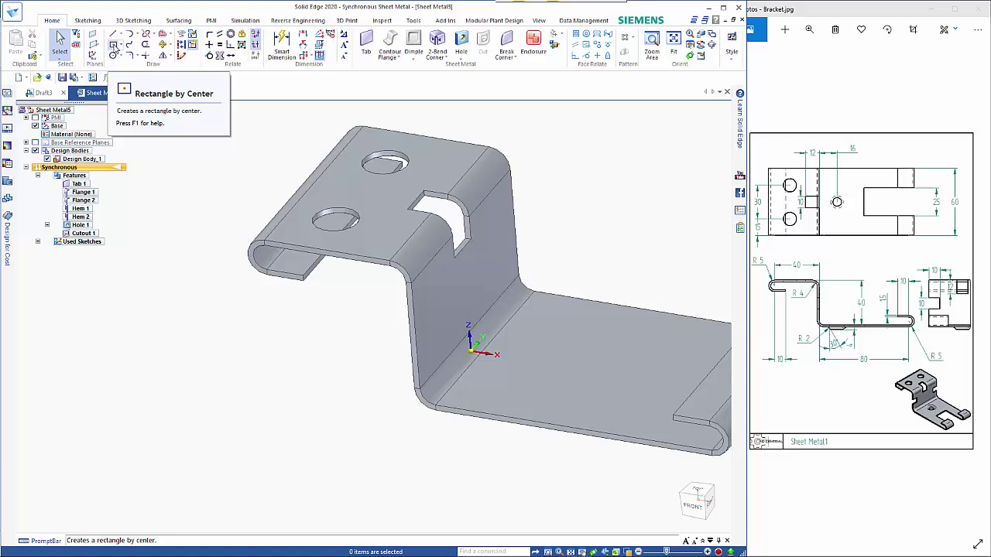
{"action": "left_click", "coordinate": [114, 45]}
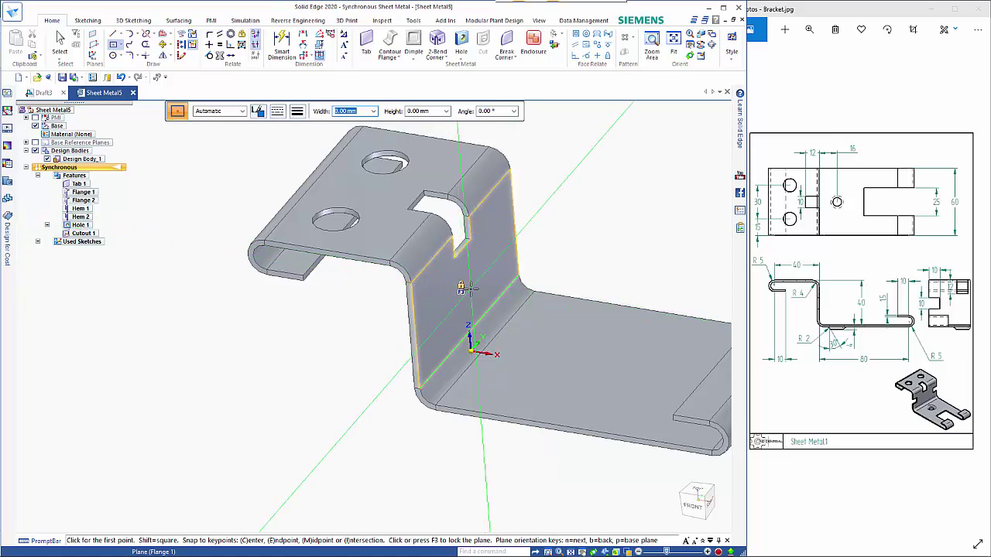
{"action": "key", "text": "F3"}
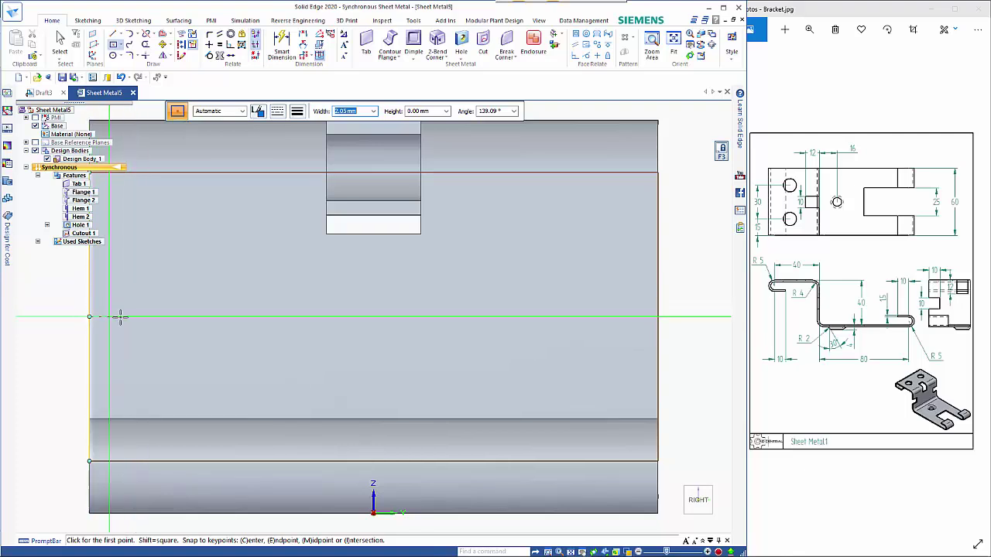
{"action": "left_click", "coordinate": [137, 317]}
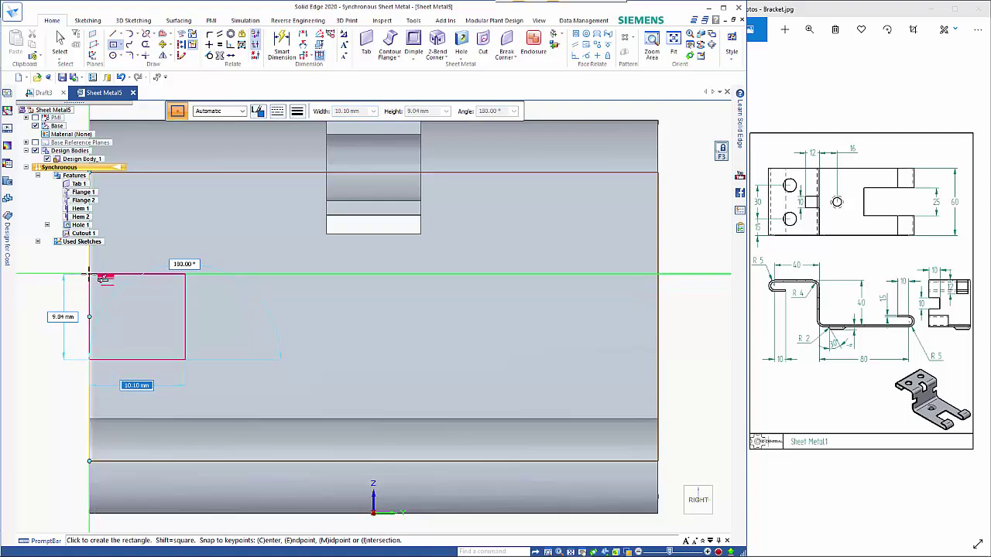
{"action": "key", "text": "Tab"}
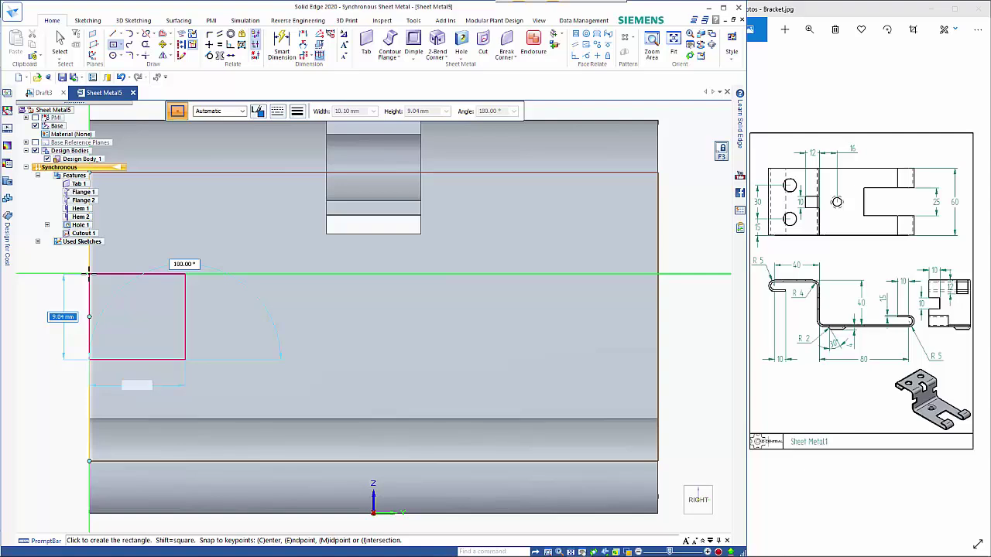
{"action": "type", "text": "10"}
{"action": "key", "text": "Tab"}
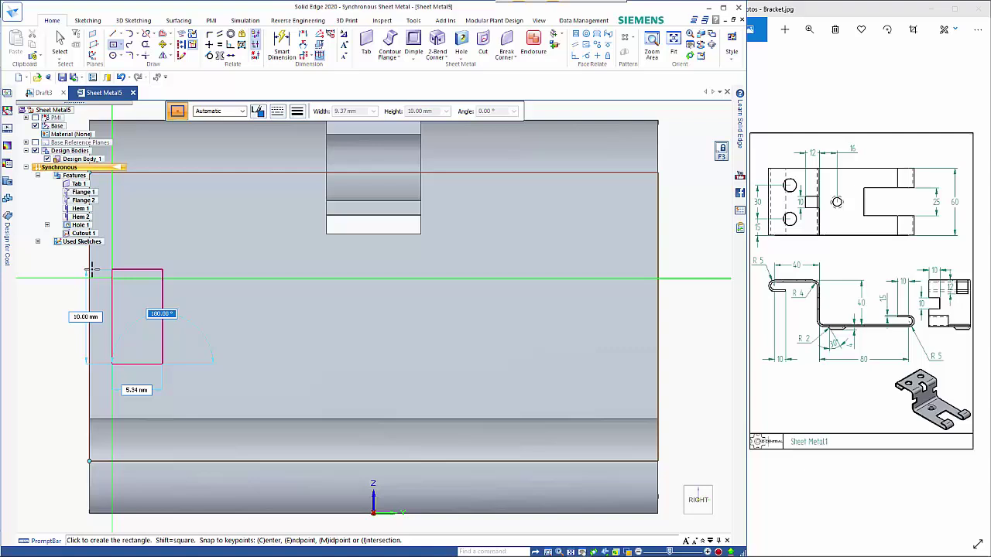
{"action": "left_click", "coordinate": [101, 268]}
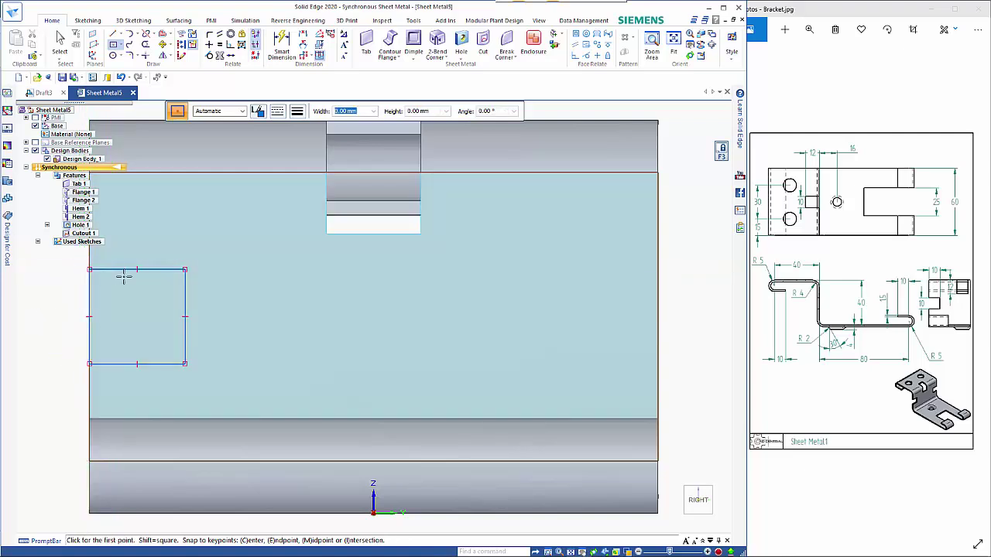
{"action": "left_click", "coordinate": [607, 316]}
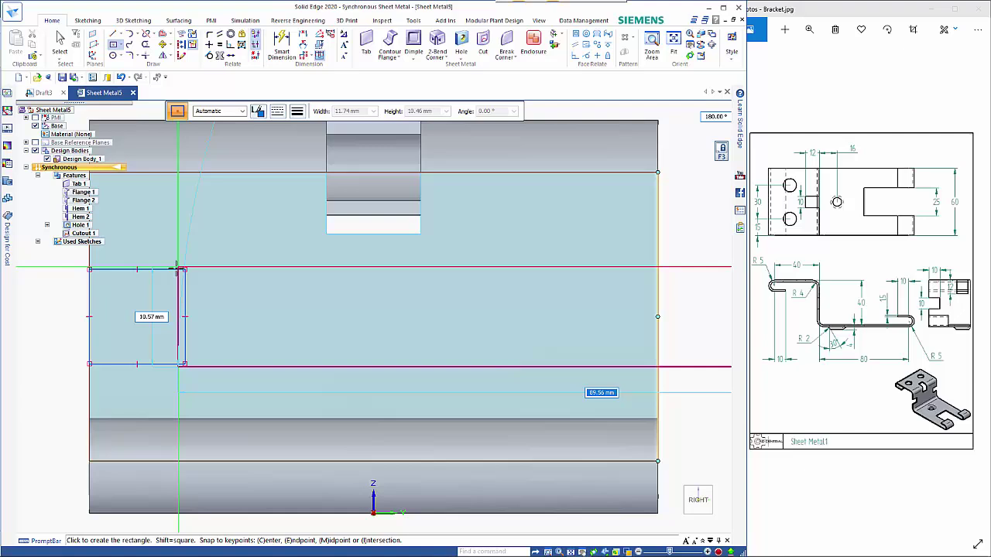
{"action": "left_click", "coordinate": [657, 270]}
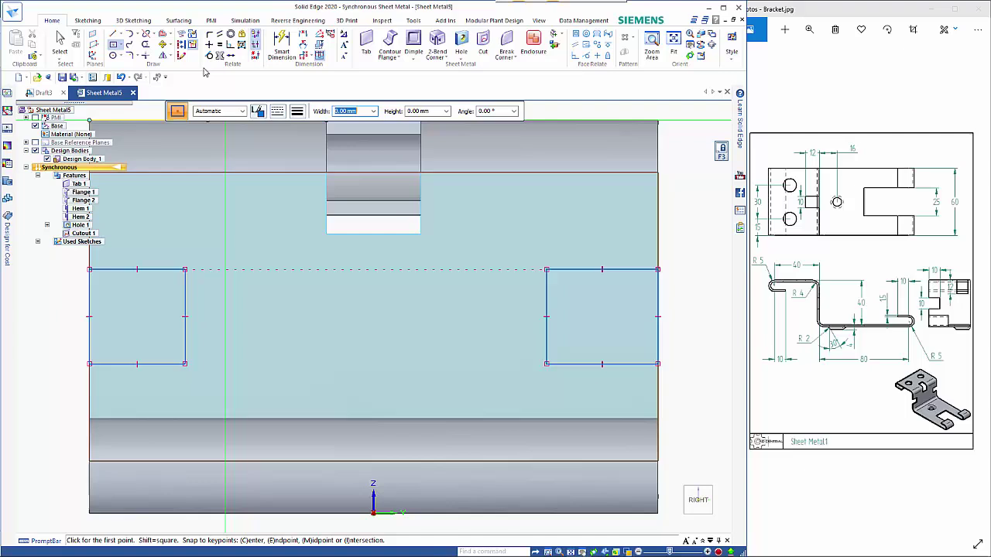
Step: Try dimensioning the right rectangle's width to 16 mm, then dismiss the conflict error
{"action": "left_click", "coordinate": [282, 45]}
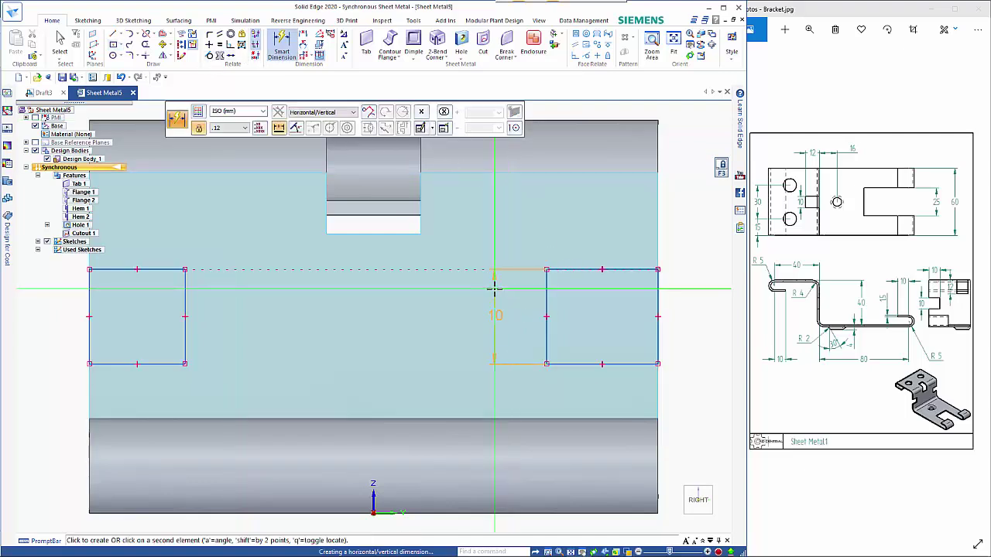
{"action": "left_click", "coordinate": [572, 269]}
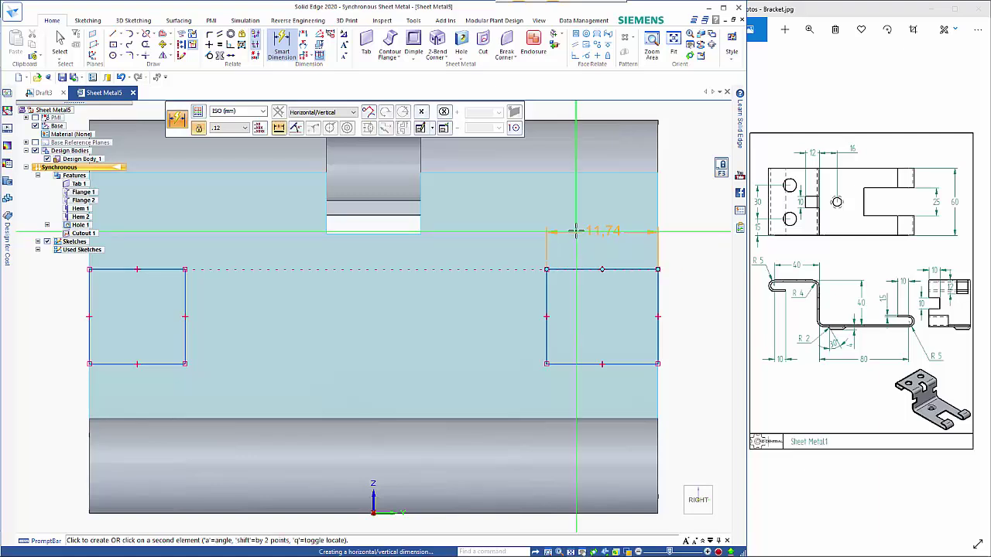
{"action": "left_click", "coordinate": [581, 244]}
{"action": "type", "text": "1"}
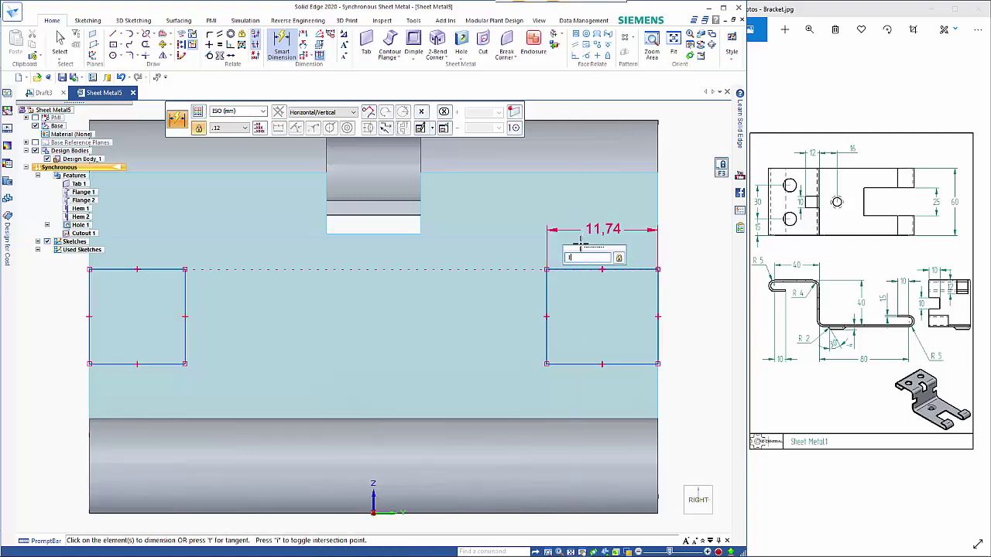
{"action": "type", "text": "6"}
{"action": "key", "text": "Return"}
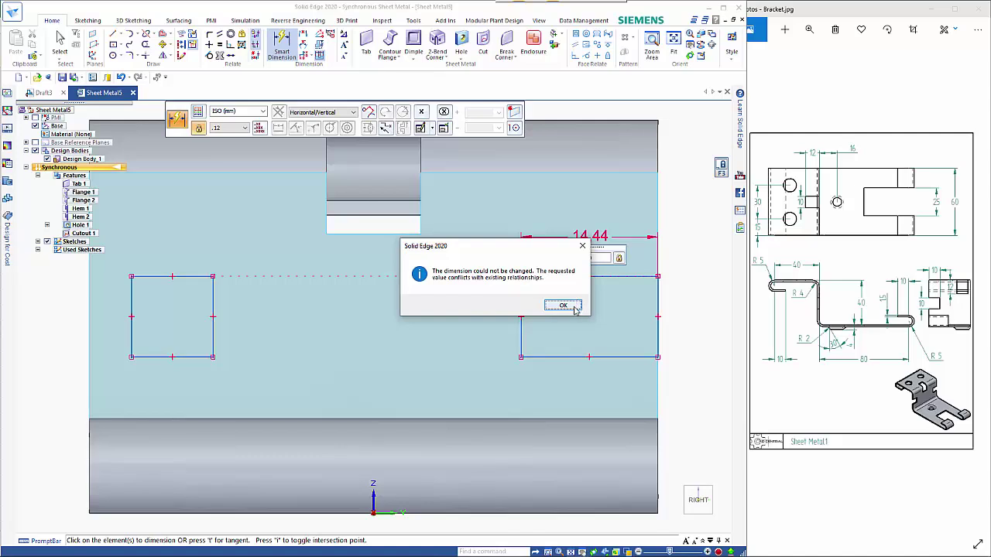
{"action": "left_click", "coordinate": [563, 306]}
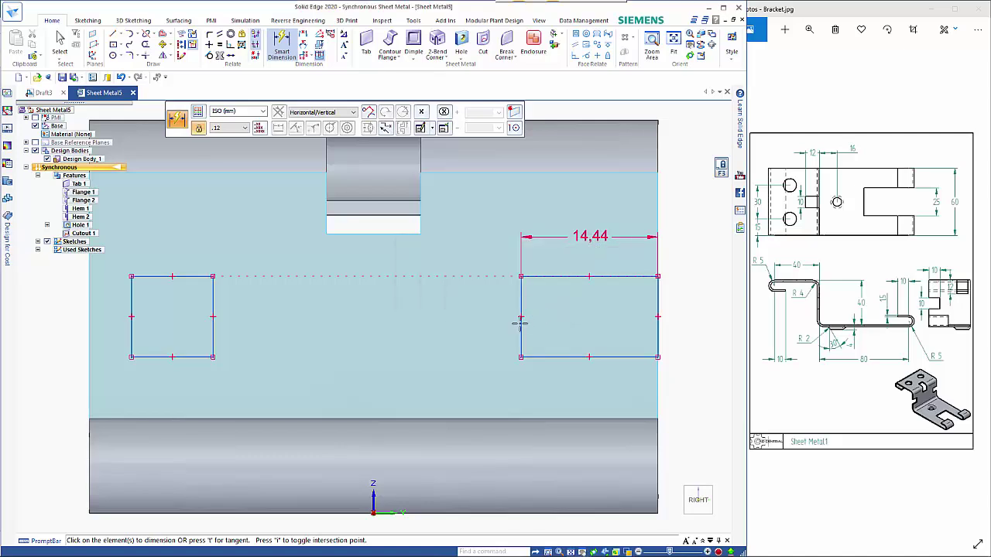
{"action": "scroll", "coordinate": [340, 336], "scroll_direction": "down", "scroll_amount": 2}
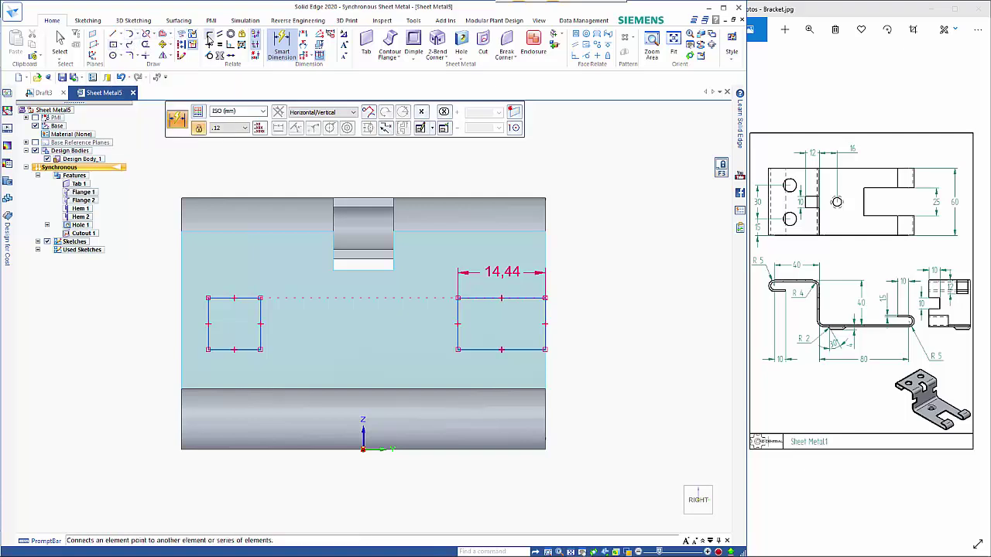
Step: Connect the left rectangle flush to the part edge and set the right rectangle width to 10 mm
{"action": "left_click", "coordinate": [209, 34]}
{"action": "left_click", "coordinate": [207, 325]}
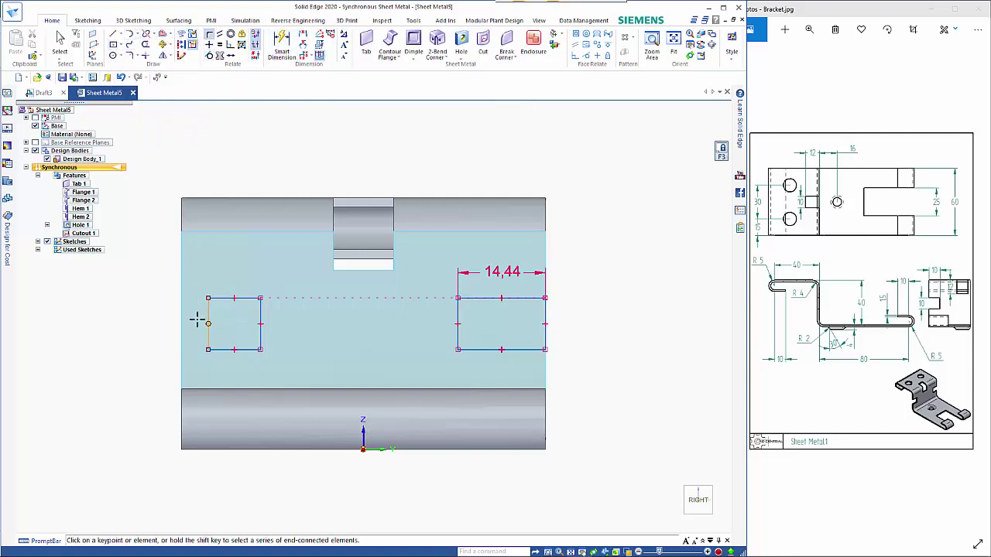
{"action": "left_click", "coordinate": [180, 325]}
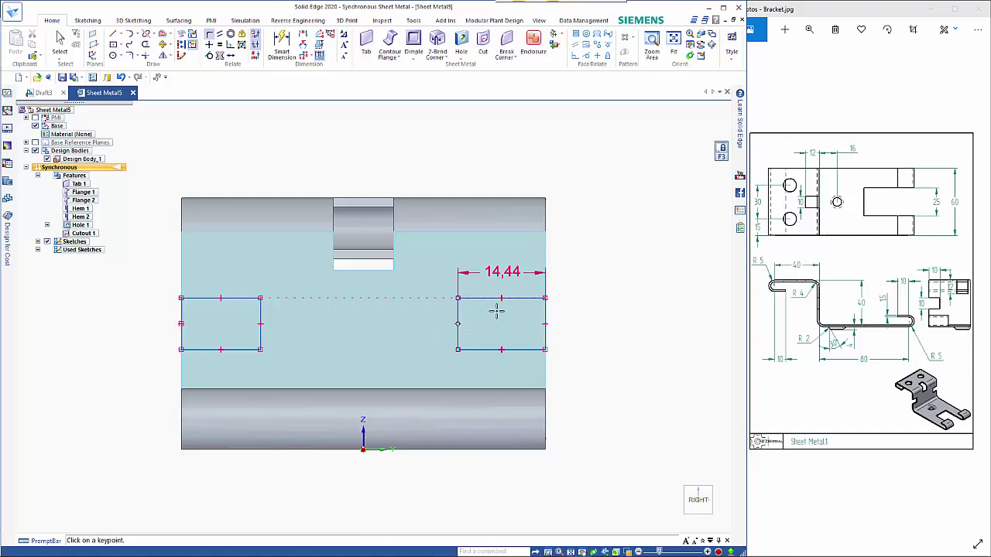
{"action": "key", "text": "Escape"}
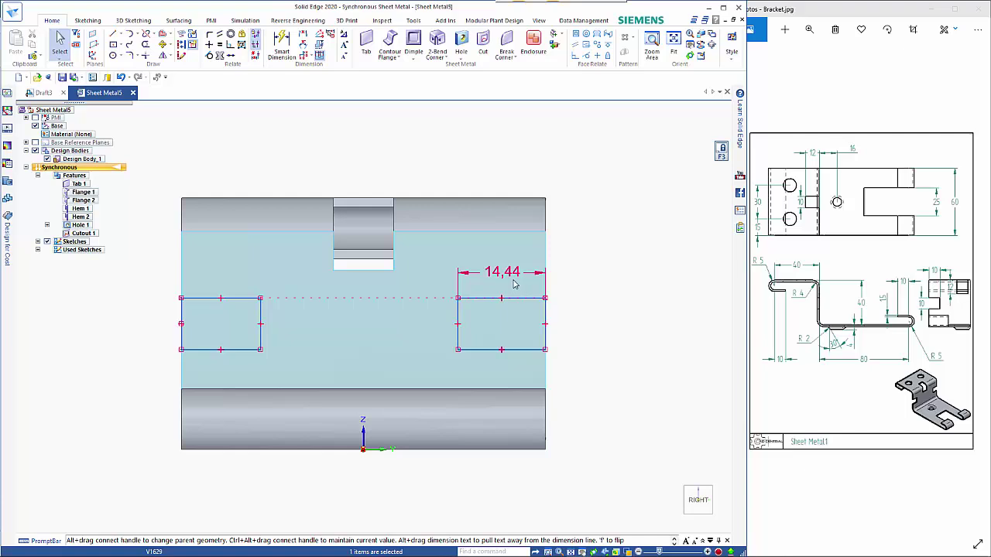
{"action": "left_click", "coordinate": [514, 282]}
{"action": "left_click", "coordinate": [522, 296]}
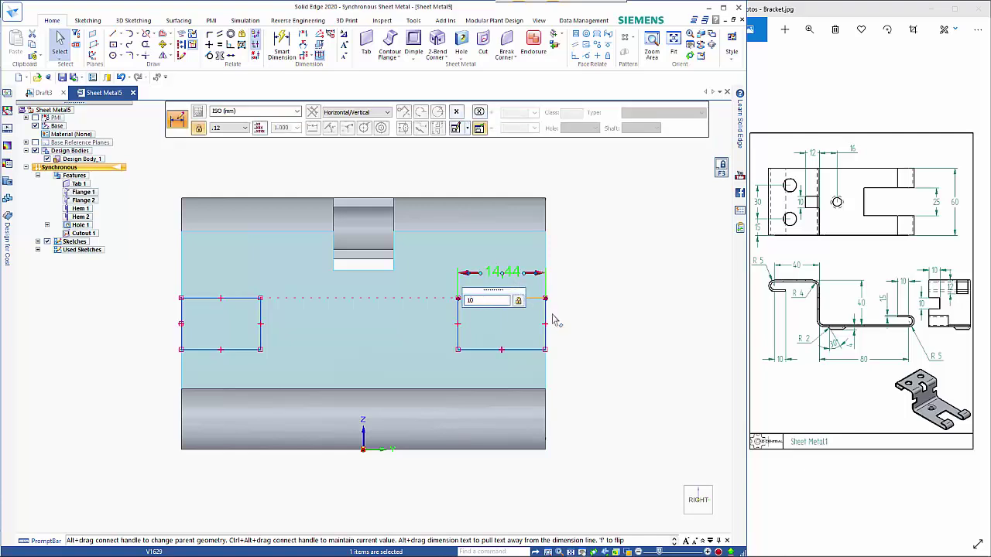
{"action": "key", "text": "Return"}
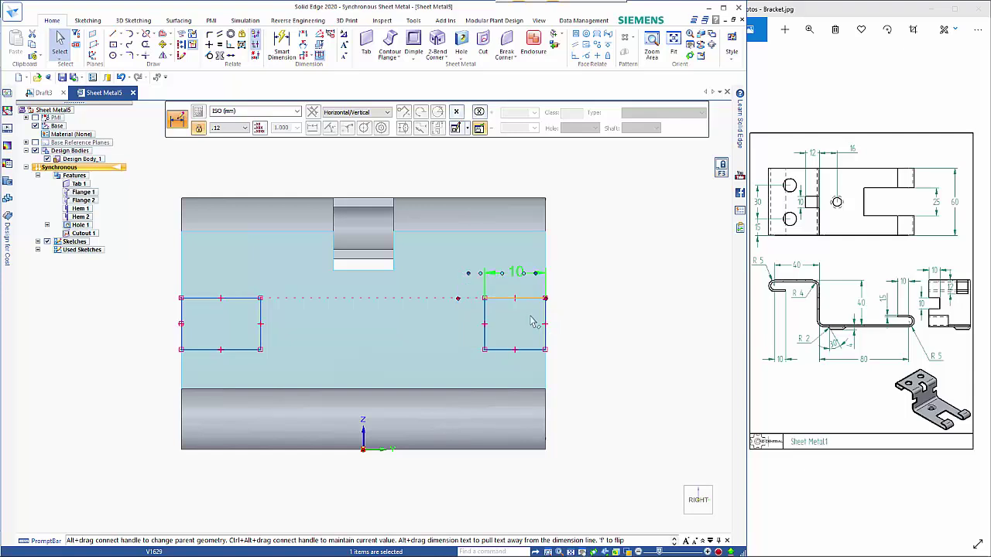
Step: Dimension the left rectangle to 10 mm wide and 10 mm tall
{"action": "left_click", "coordinate": [282, 45]}
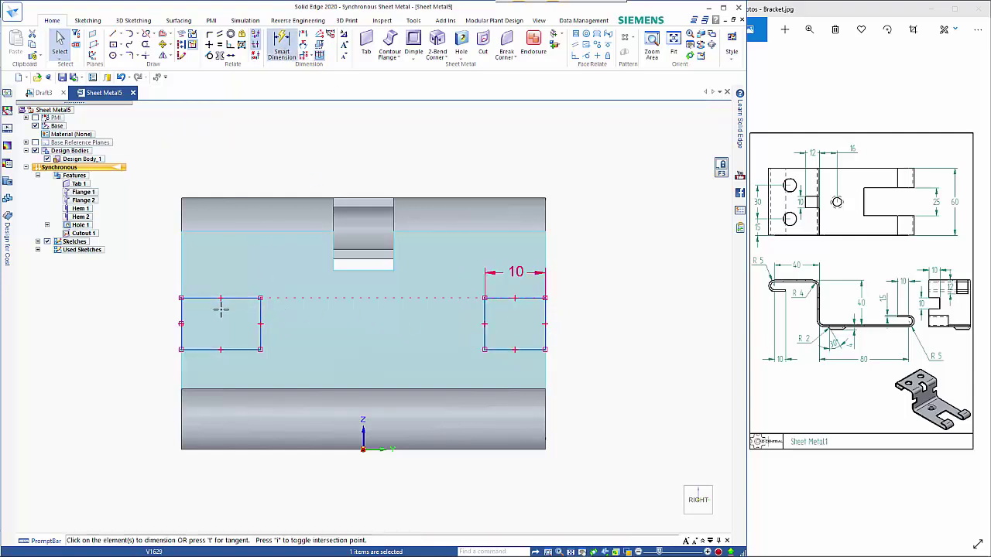
{"action": "left_click", "coordinate": [233, 297]}
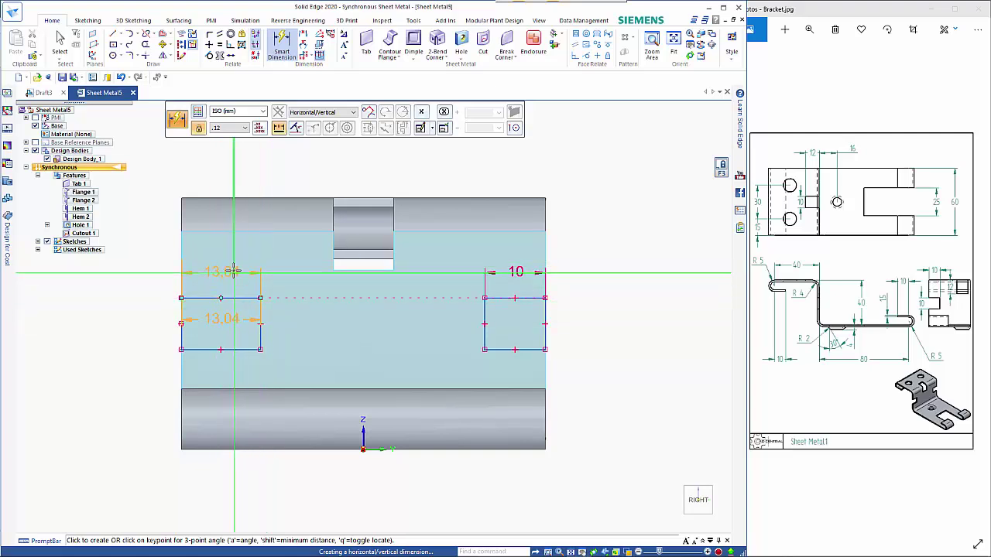
{"action": "left_click", "coordinate": [266, 272]}
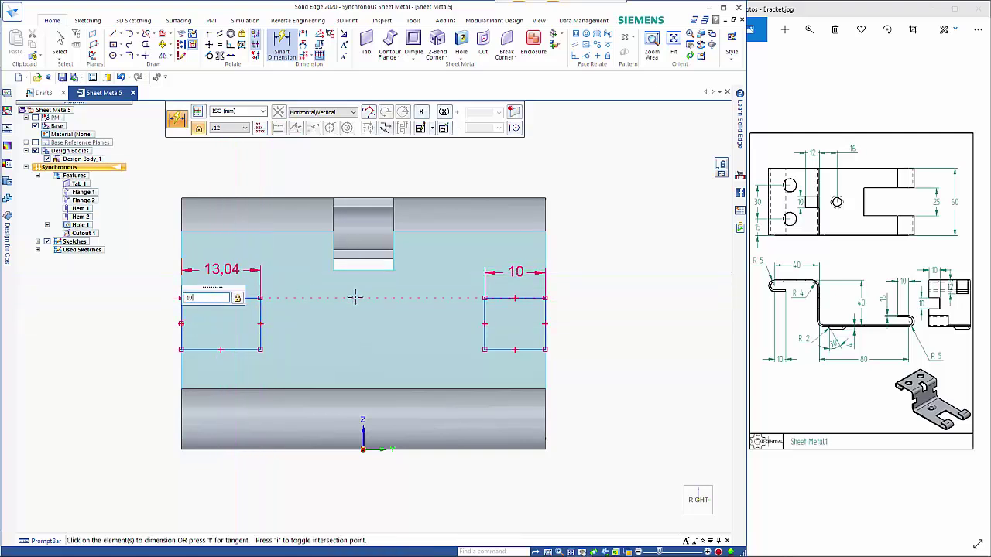
{"action": "key", "text": "Return"}
{"action": "left_click", "coordinate": [171, 317]}
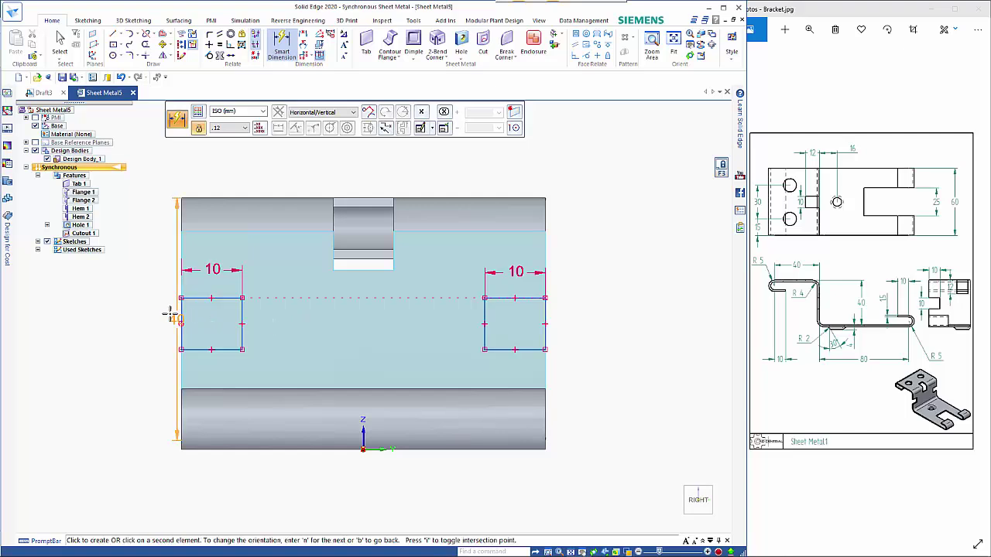
{"action": "right_click", "coordinate": [168, 313]}
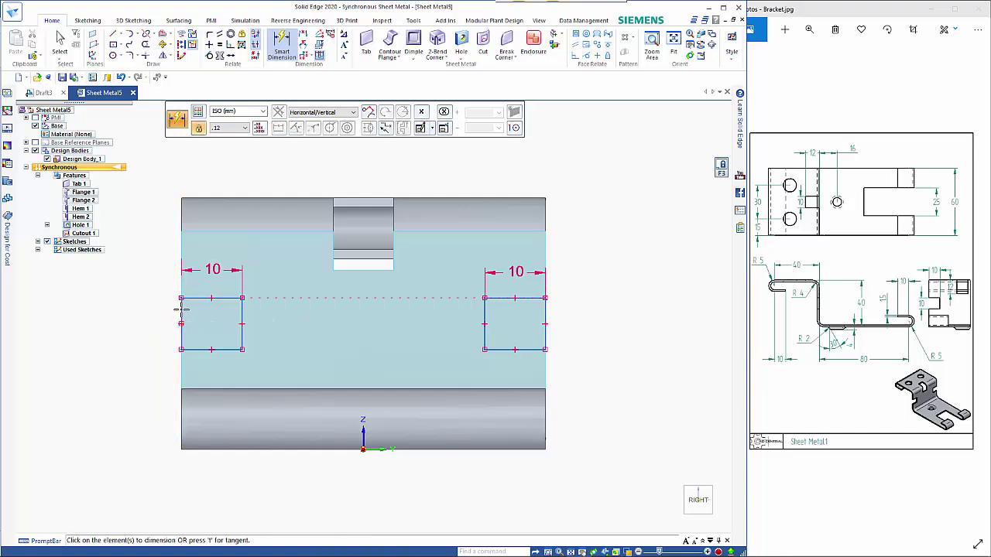
{"action": "left_click", "coordinate": [180, 313]}
{"action": "left_click", "coordinate": [146, 386]}
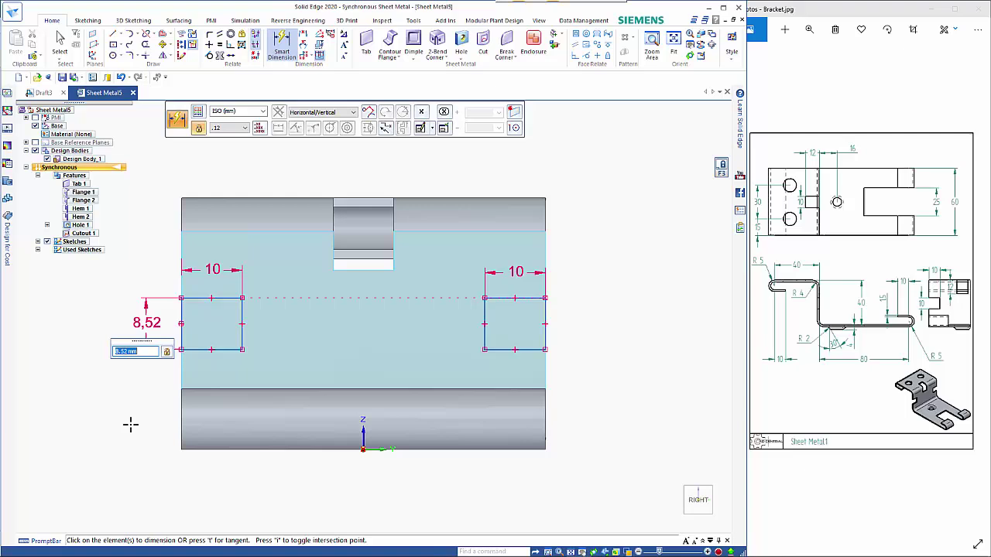
{"action": "key", "text": "Return"}
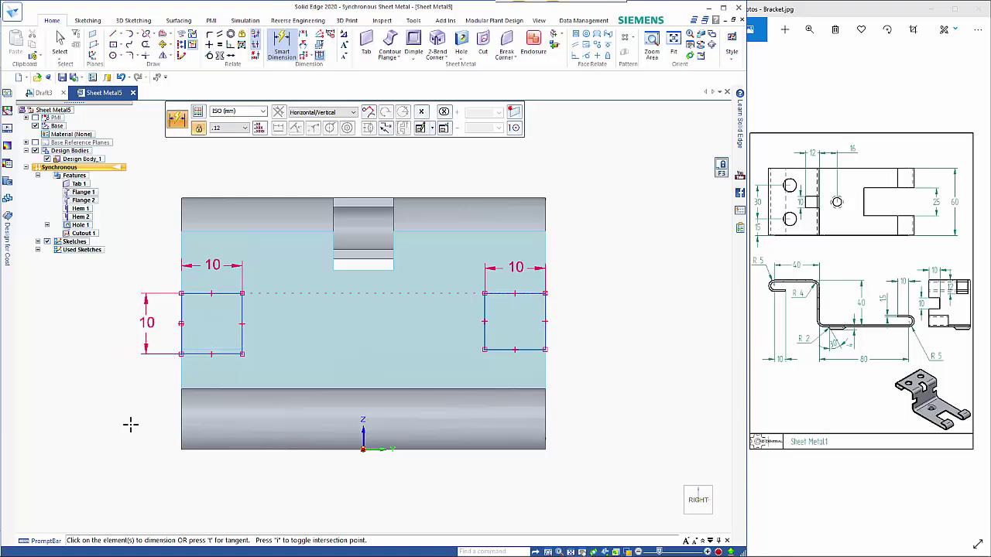
{"action": "key", "text": "Escape"}
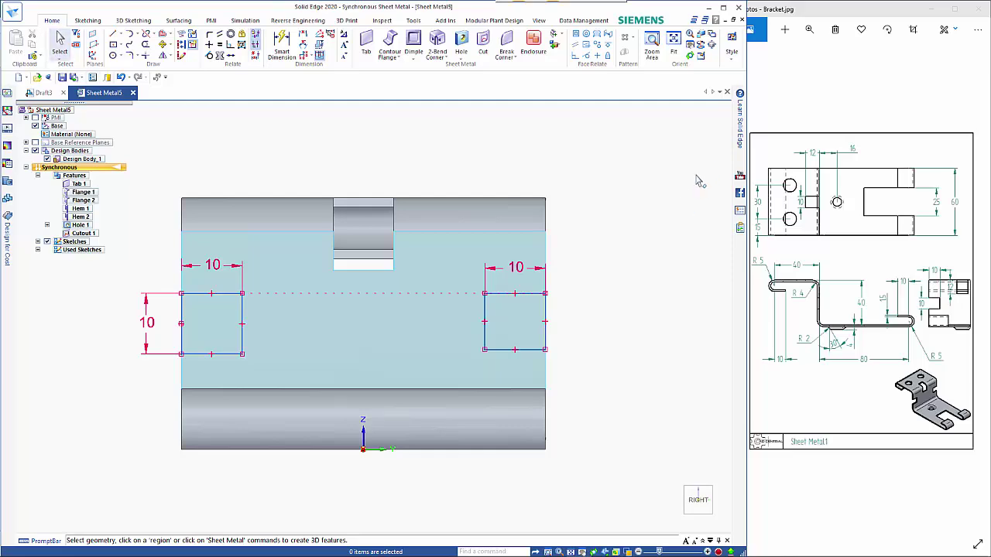
Step: Cut both wall rectangles through the upright wall as Cutout 2, viewed in isometric
{"action": "key", "text": "ctrl+i"}
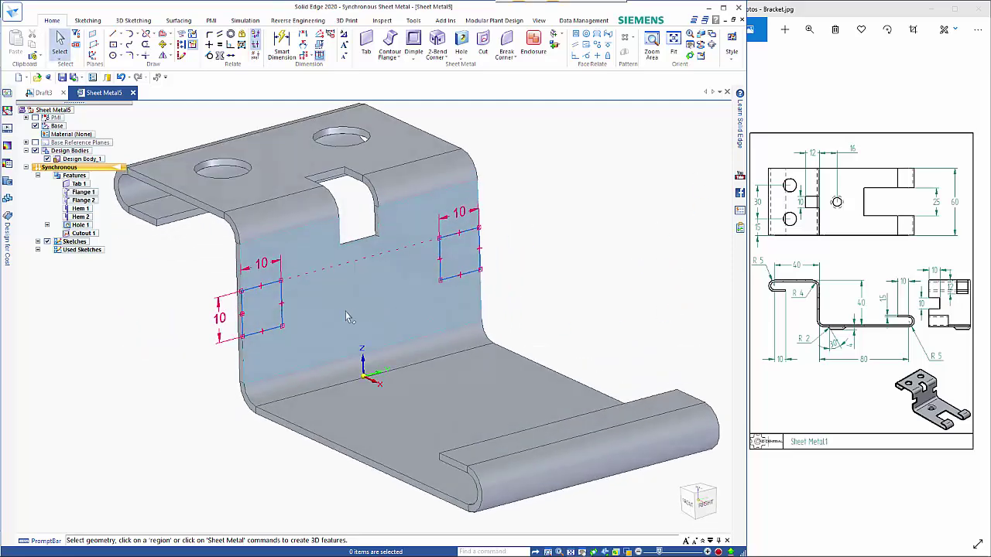
{"action": "left_click", "coordinate": [462, 272]}
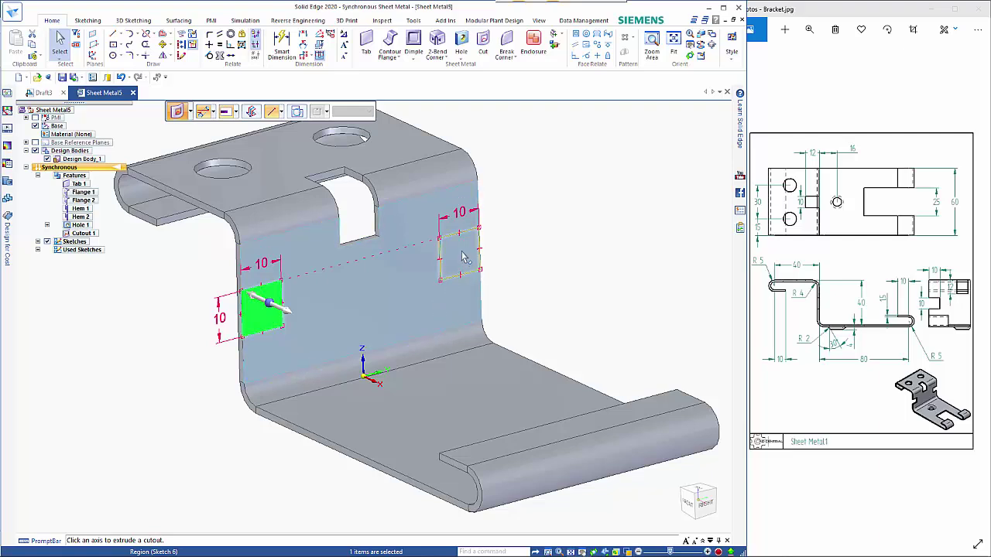
{"action": "left_click", "coordinate": [463, 255], "text": "ctrl"}
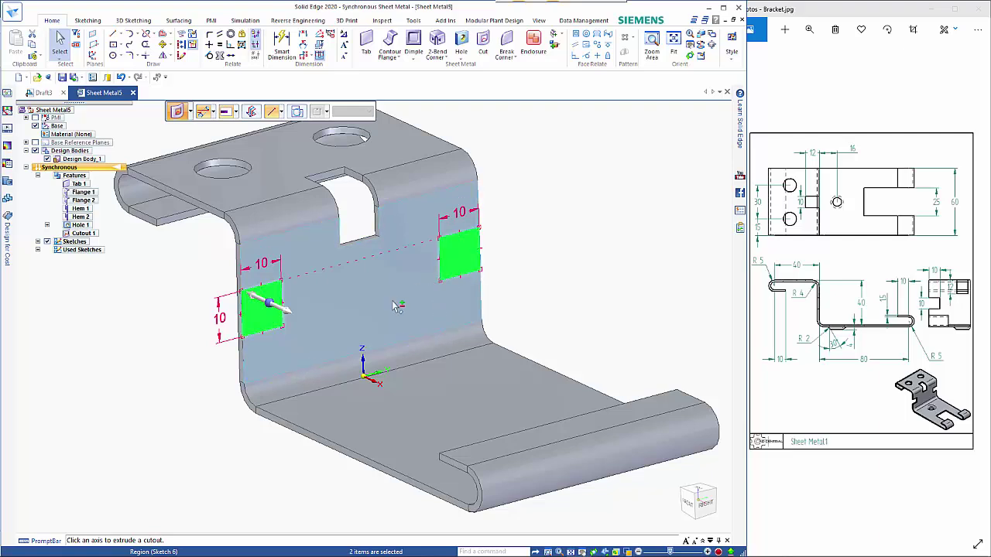
{"action": "left_click", "coordinate": [287, 313]}
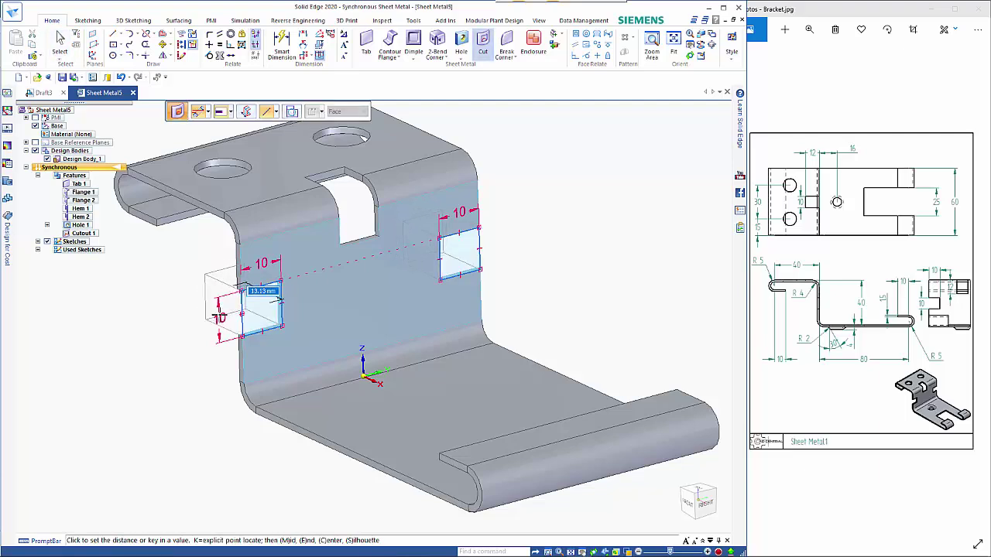
{"action": "left_click", "coordinate": [197, 326]}
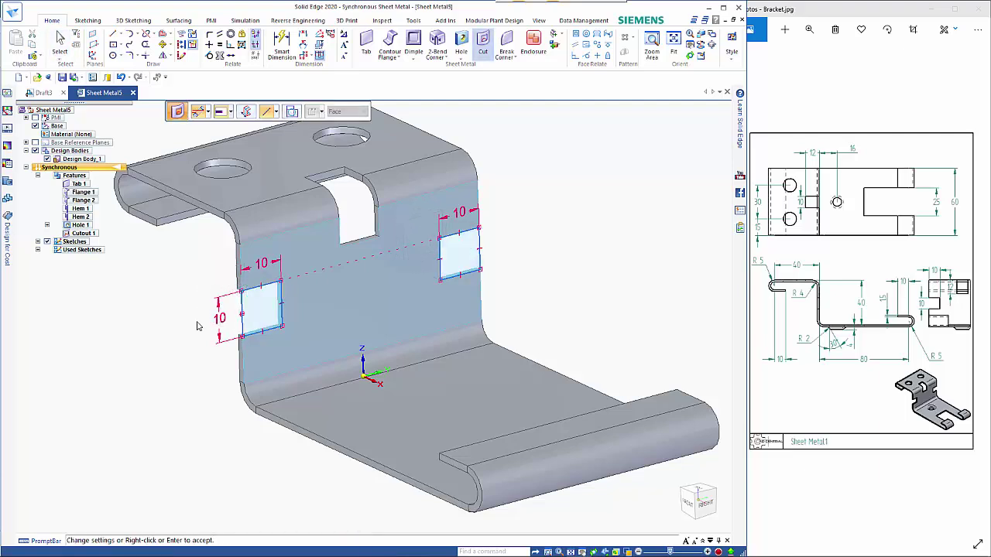
{"action": "right_click", "coordinate": [132, 337]}
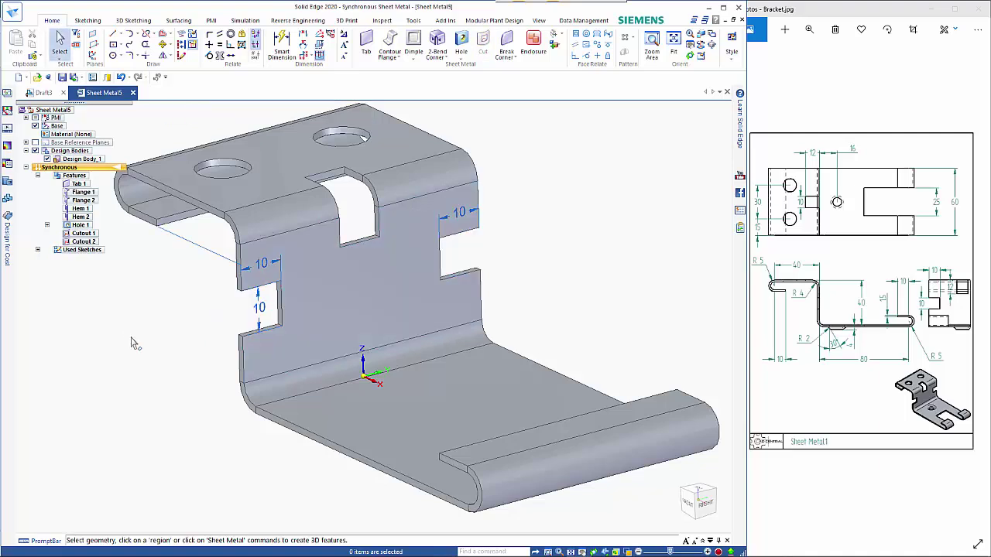
Step: Draw an 8 mm diameter circle on the base face, centred below the central slot
{"action": "scroll", "coordinate": [133, 347], "scroll_direction": "down", "scroll_amount": 1}
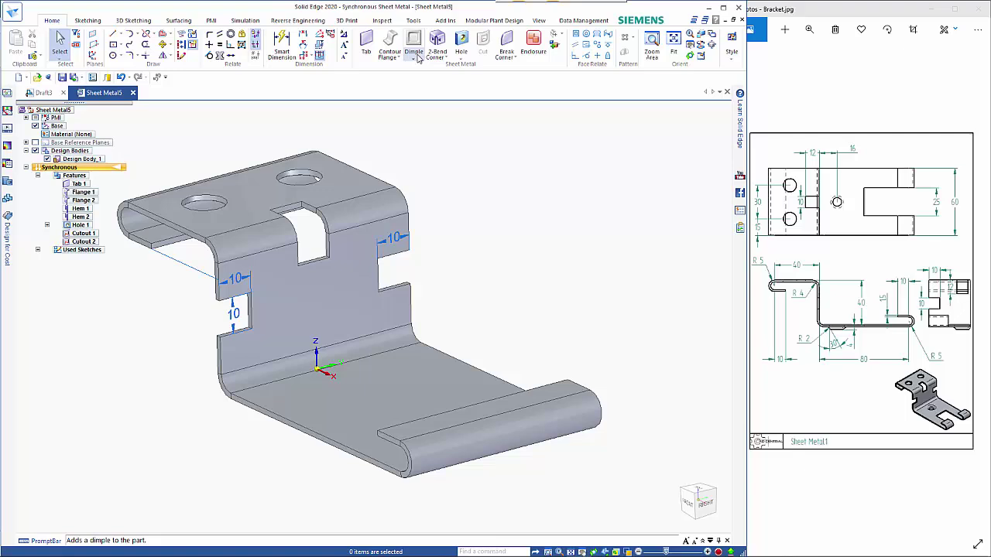
{"action": "left_click", "coordinate": [113, 55]}
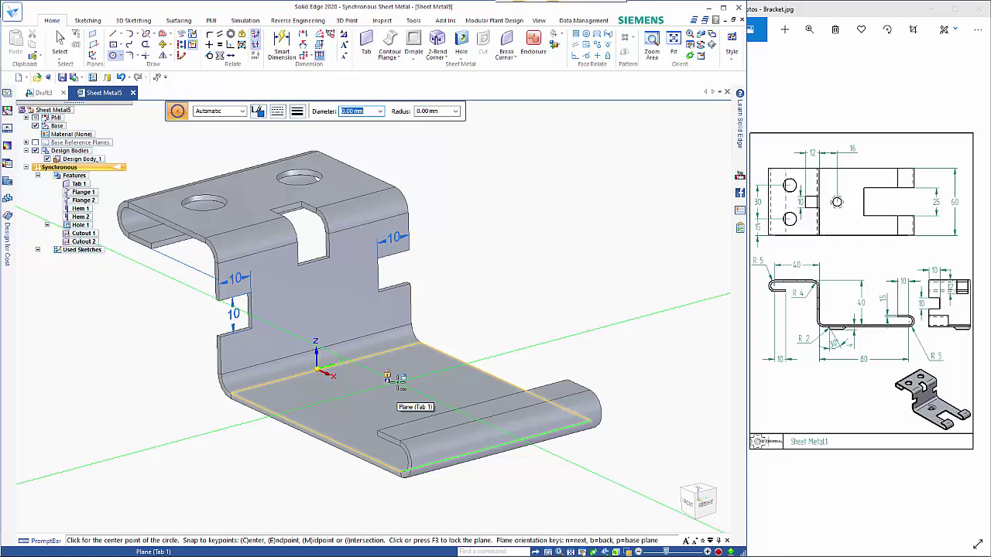
{"action": "left_click", "coordinate": [388, 377]}
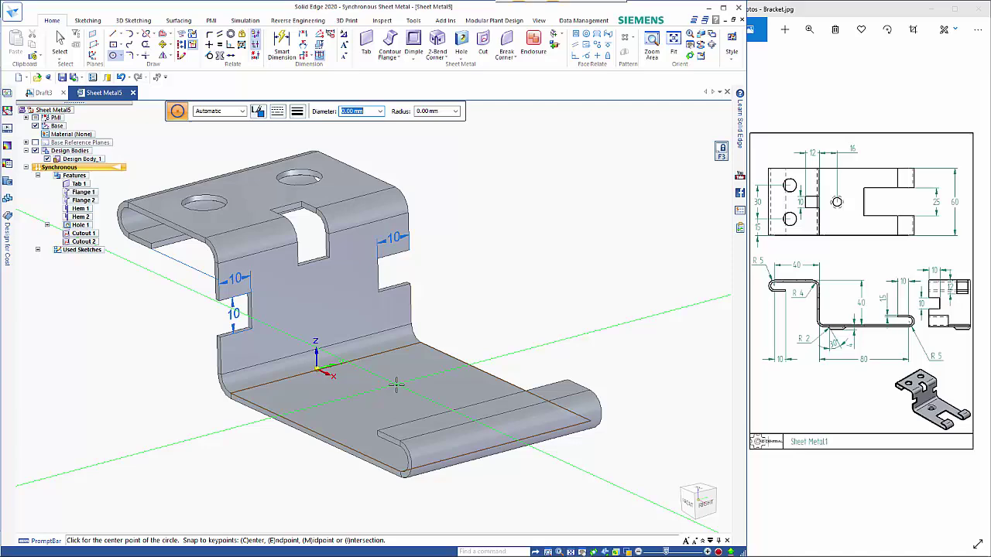
{"action": "key", "text": "ctrl+h"}
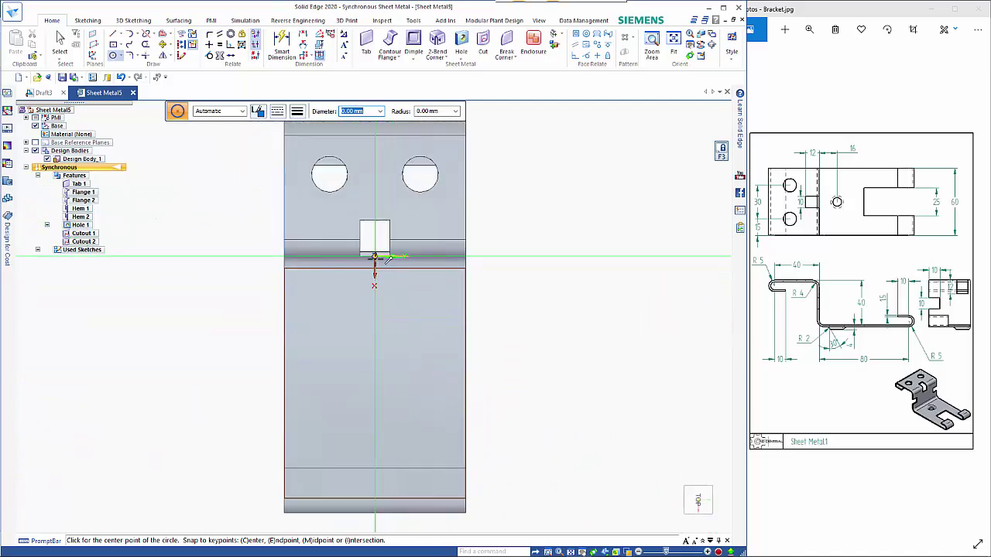
{"action": "left_click", "coordinate": [373, 327]}
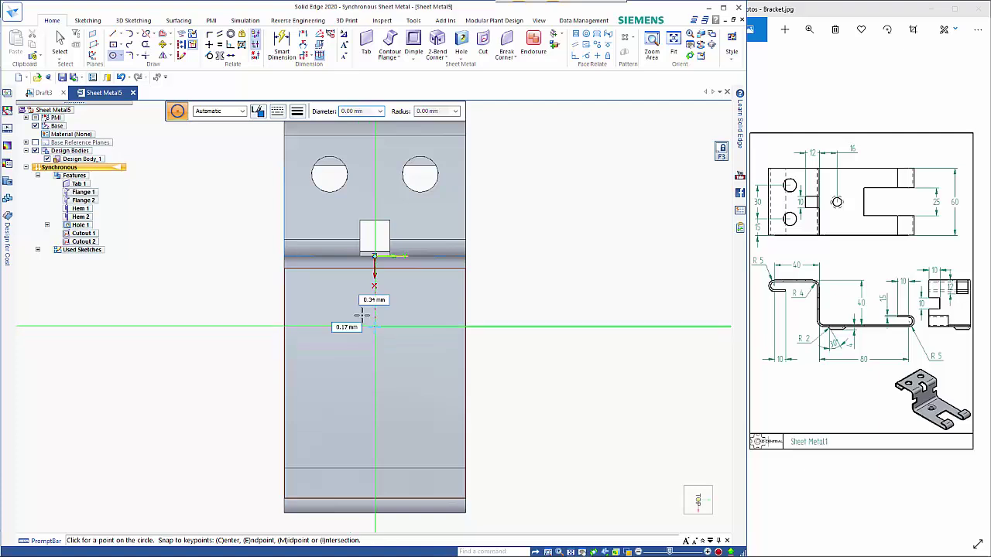
{"action": "type", "text": "8"}
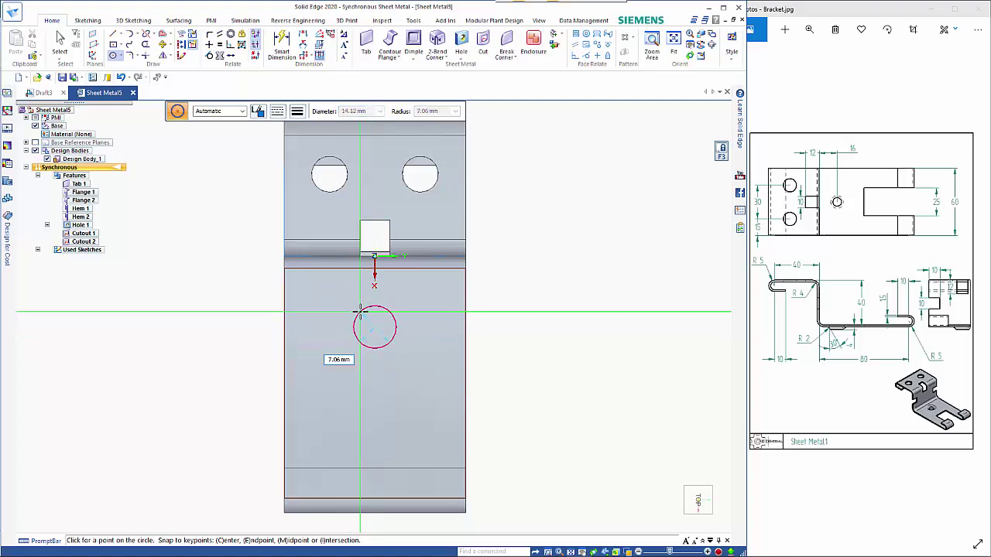
{"action": "key", "text": "Return"}
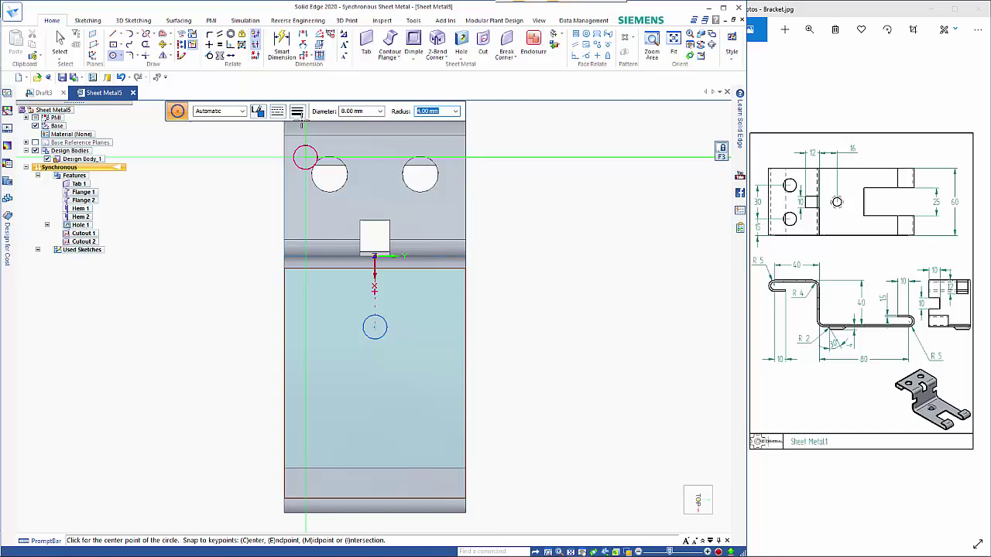
{"action": "left_click", "coordinate": [282, 46]}
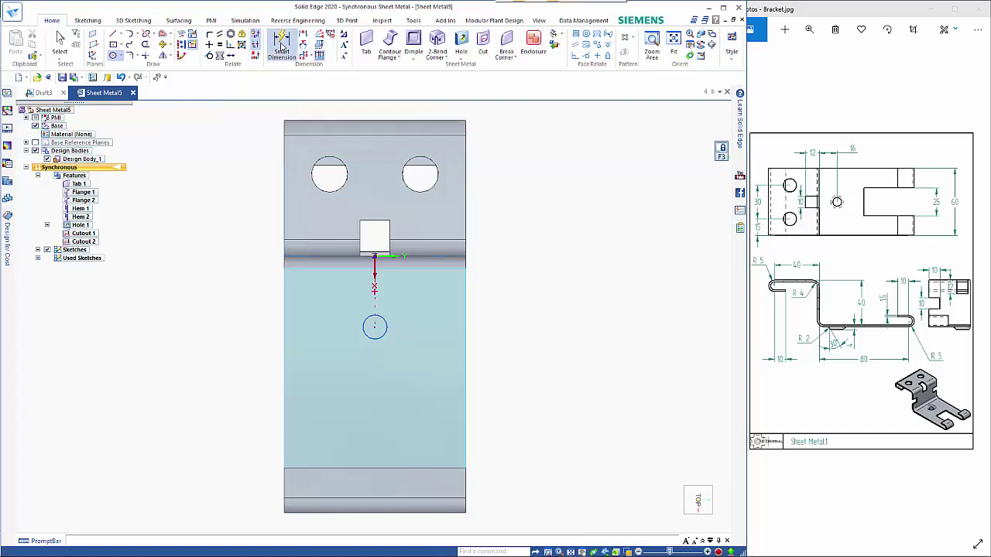
Step: Dimension the circle centre 16 mm from the flat face's edge
{"action": "left_click", "coordinate": [384, 320]}
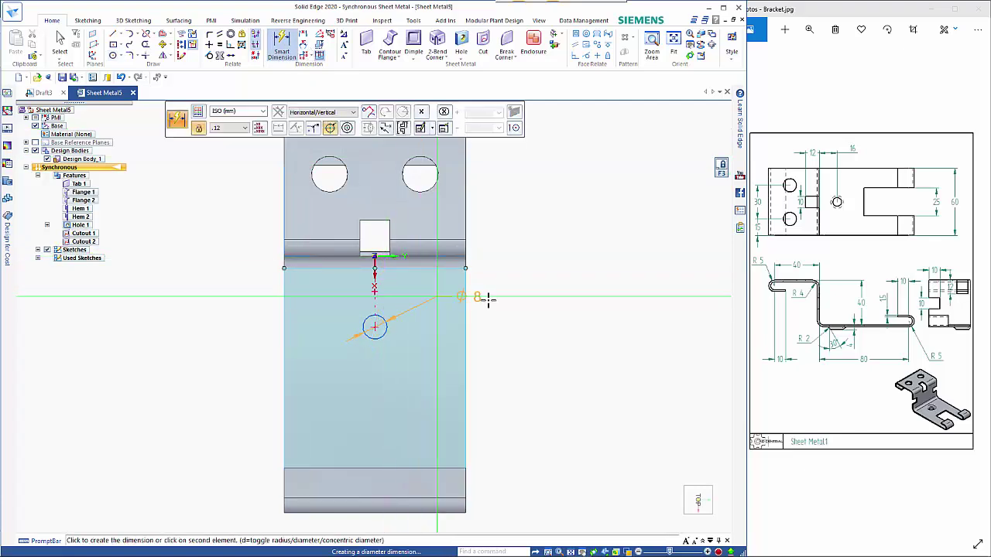
{"action": "middle_click_drag", "start_coordinate": [487, 294], "coordinate": [387, 281]}
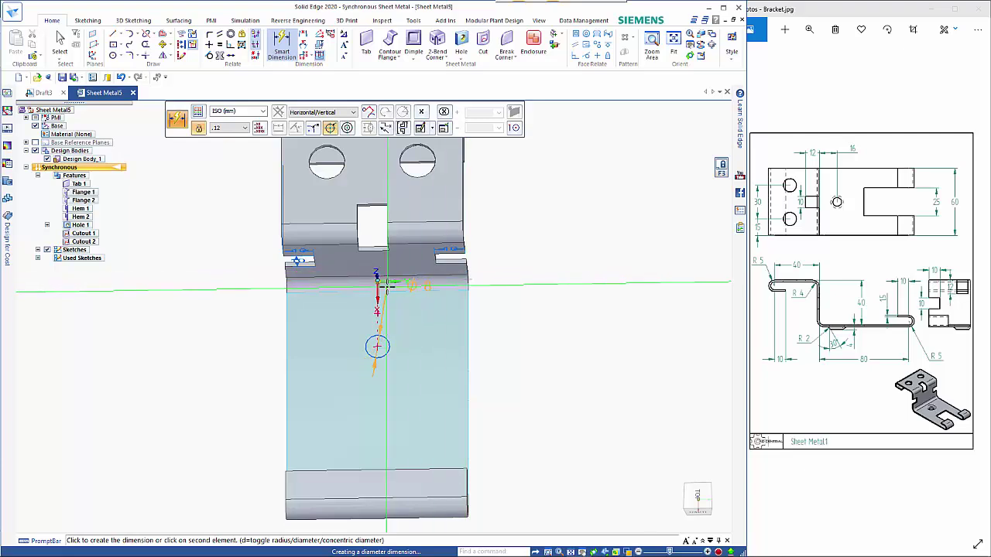
{"action": "left_click", "coordinate": [387, 282]}
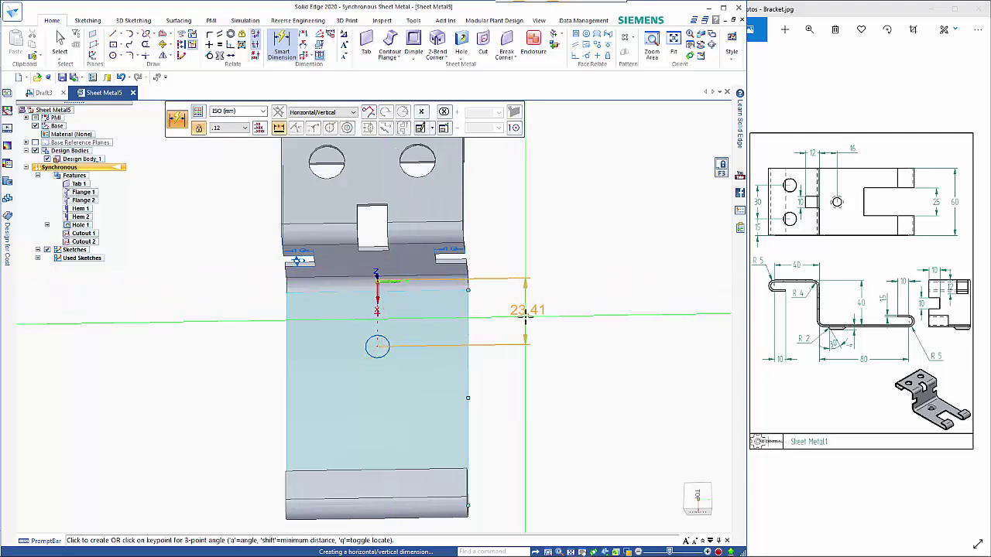
{"action": "left_click", "coordinate": [540, 334]}
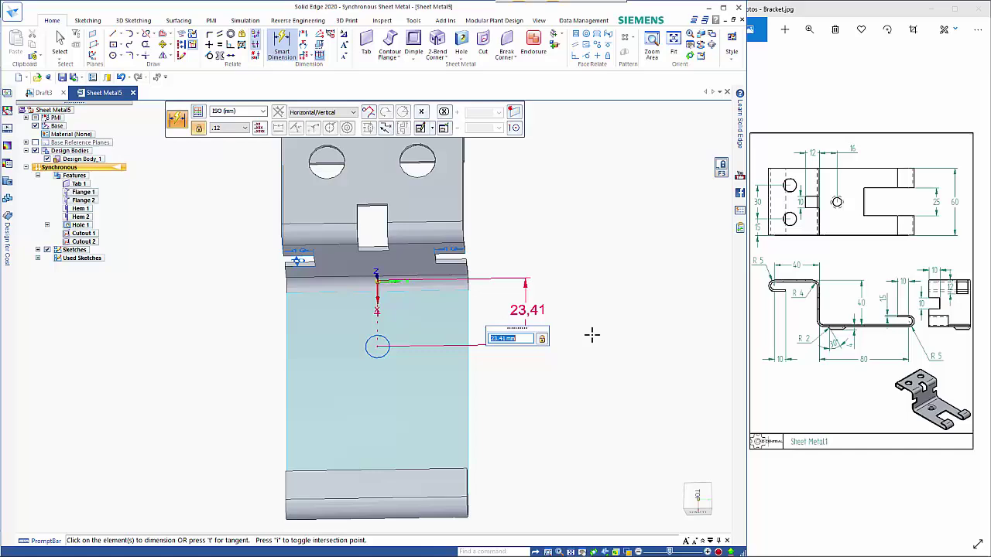
{"action": "type", "text": "16"}
{"action": "key", "text": "Return"}
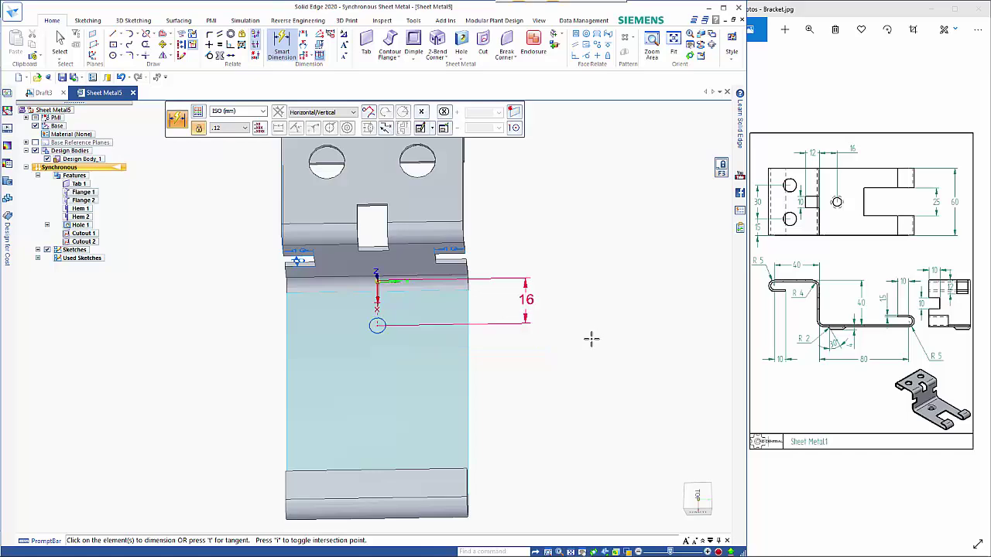
Step: Add an 8 mm diameter dimension to the circle
{"action": "key", "text": "ctrl+i"}
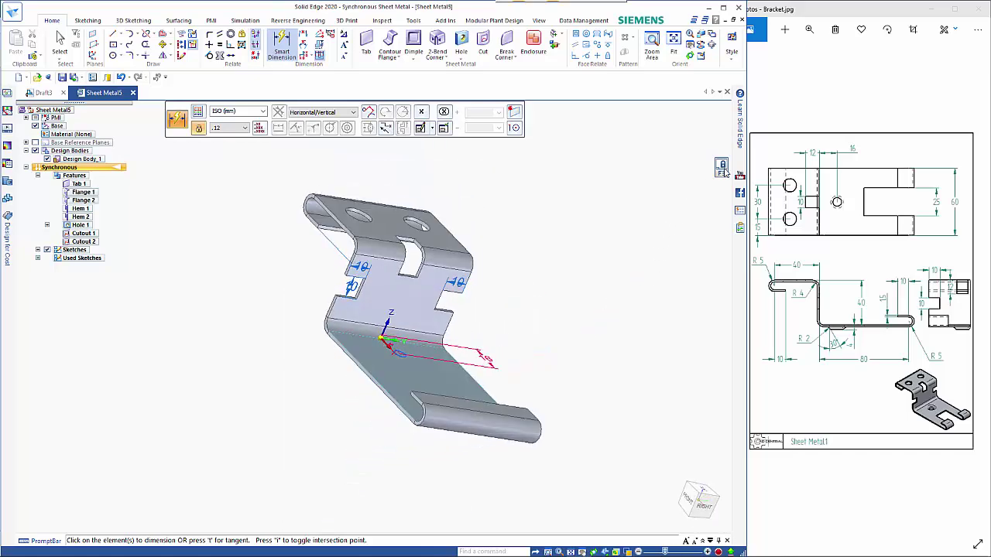
{"action": "middle_click_drag", "start_coordinate": [673, 206], "coordinate": [588, 299]}
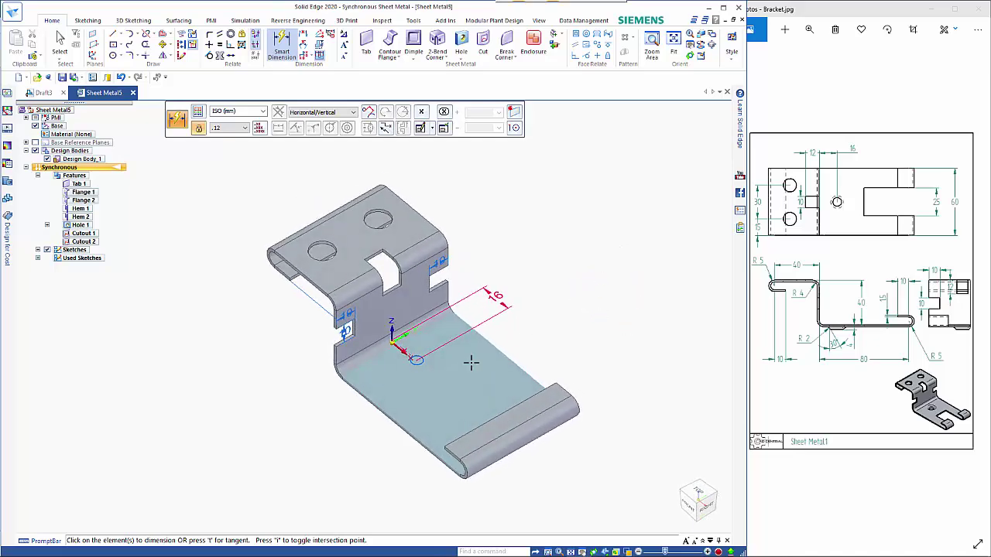
{"action": "scroll", "coordinate": [471, 362], "scroll_direction": "up", "scroll_amount": 5}
{"action": "left_click", "coordinate": [346, 345]}
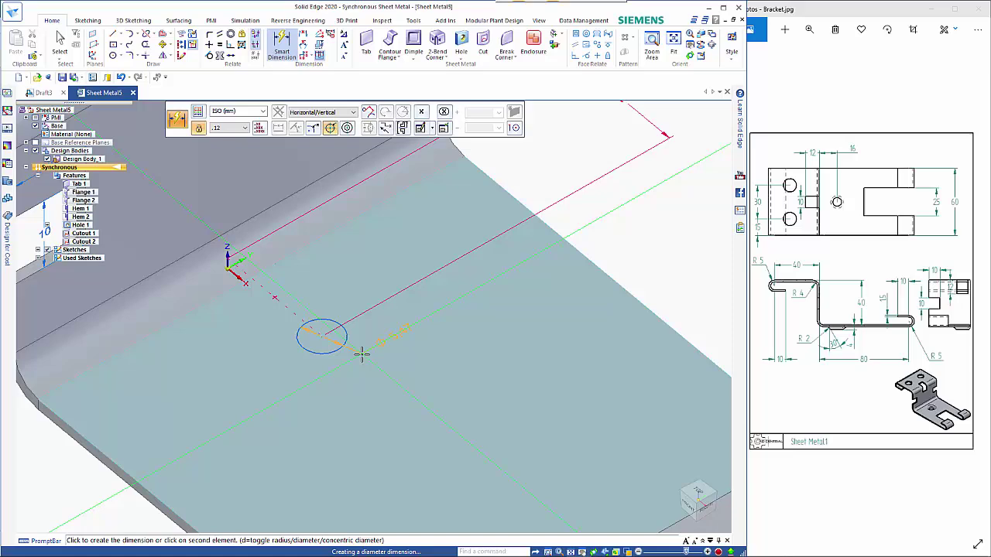
{"action": "left_click", "coordinate": [441, 337]}
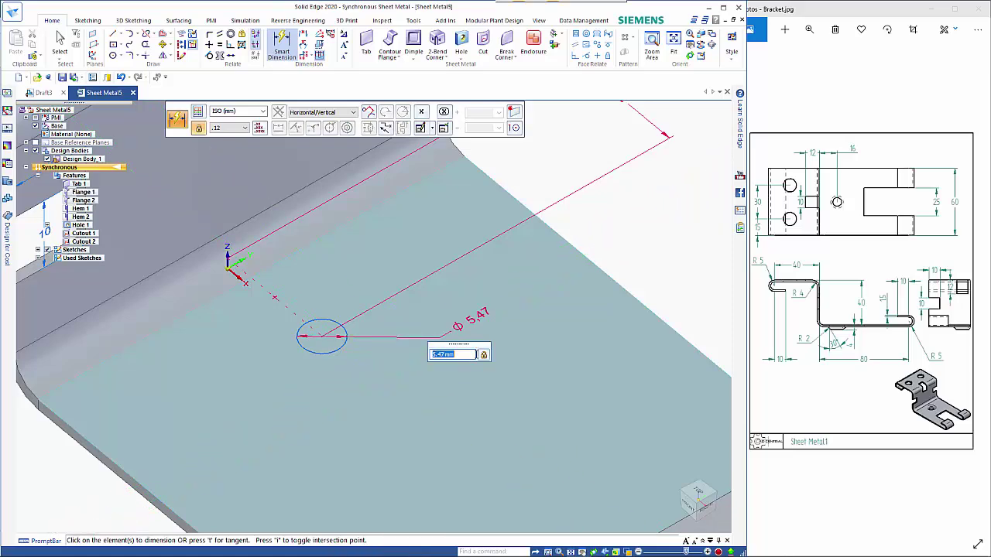
{"action": "type", "text": "8"}
{"action": "key", "text": "Return"}
{"action": "scroll", "coordinate": [476, 353], "scroll_direction": "down", "scroll_amount": 5}
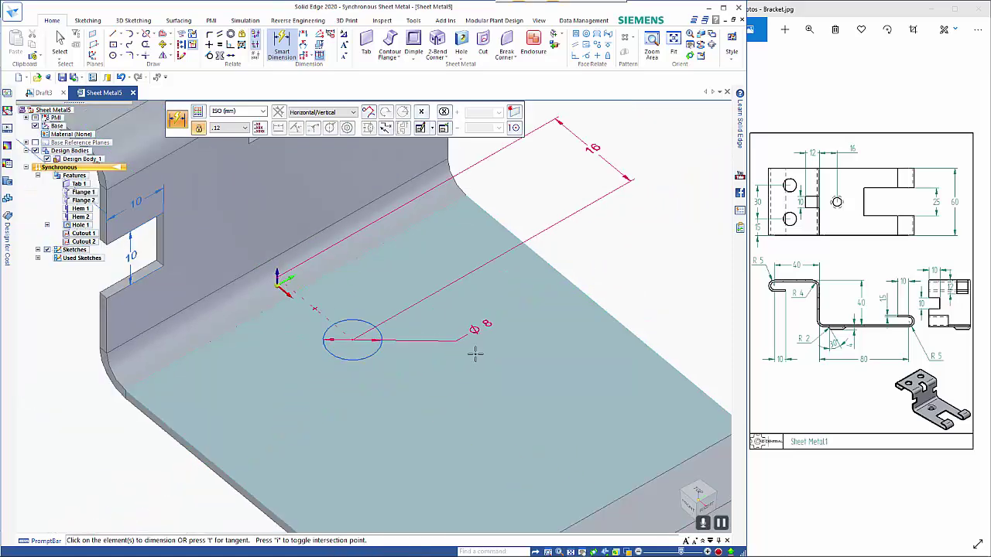
Step: Start a Drawn Cutout from the Dimple list and set Die radius to 2 mm in its options
{"action": "left_click", "coordinate": [414, 57]}
{"action": "left_click", "coordinate": [423, 91]}
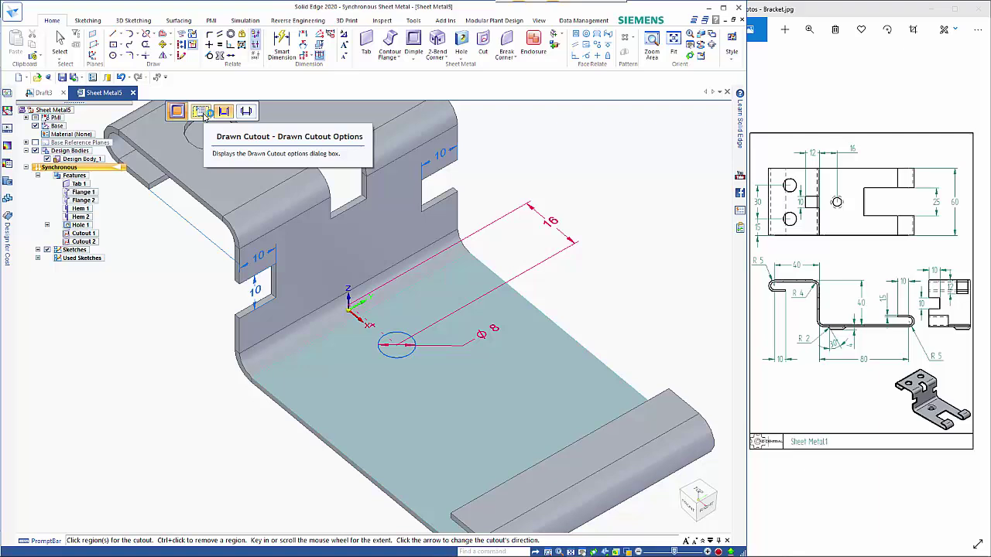
{"action": "left_click", "coordinate": [201, 112]}
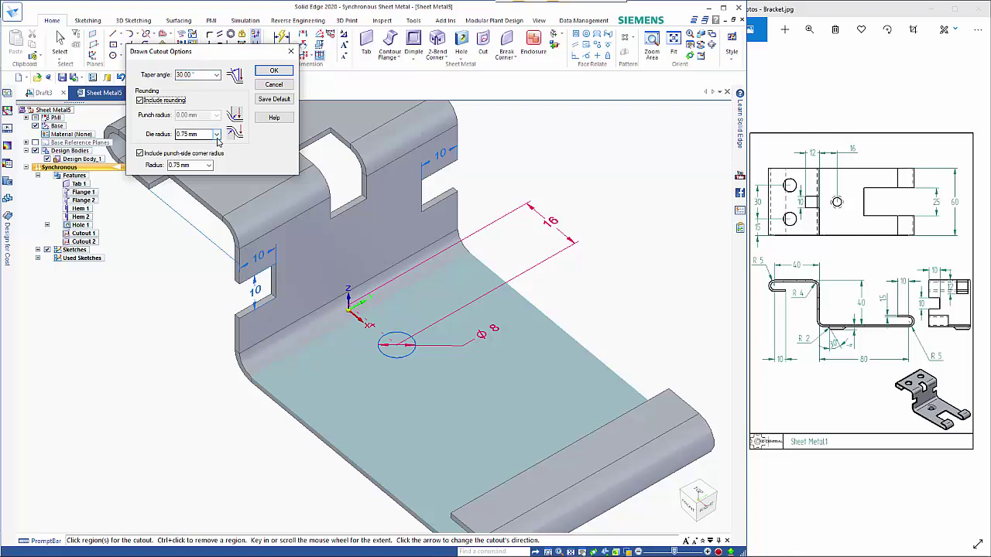
{"action": "left_click", "coordinate": [203, 135]}
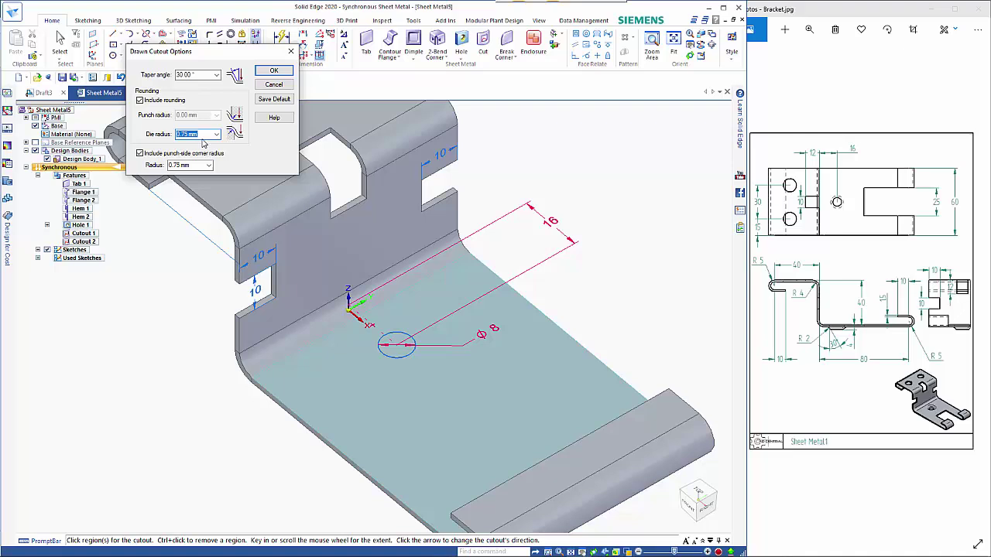
{"action": "key", "text": "Tab"}
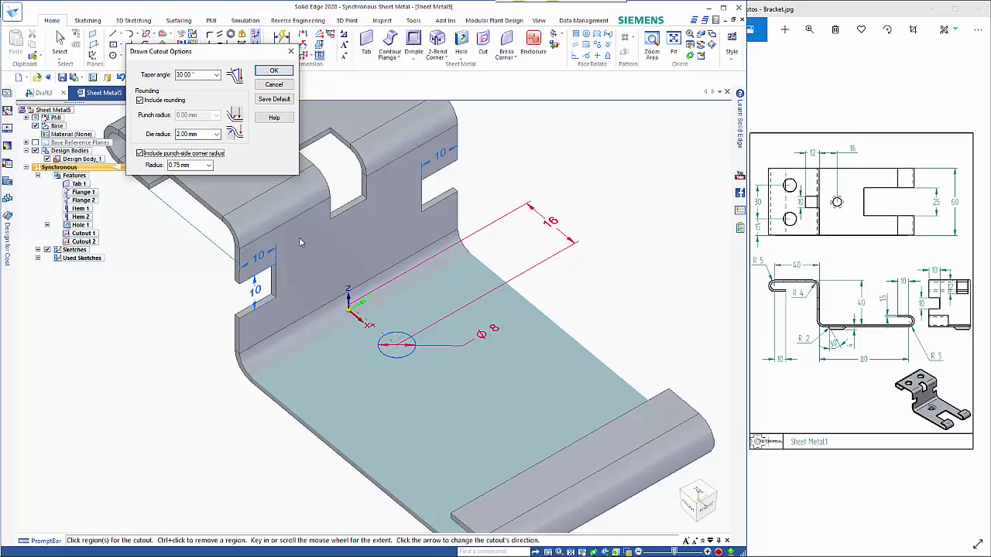
{"action": "left_click", "coordinate": [274, 71]}
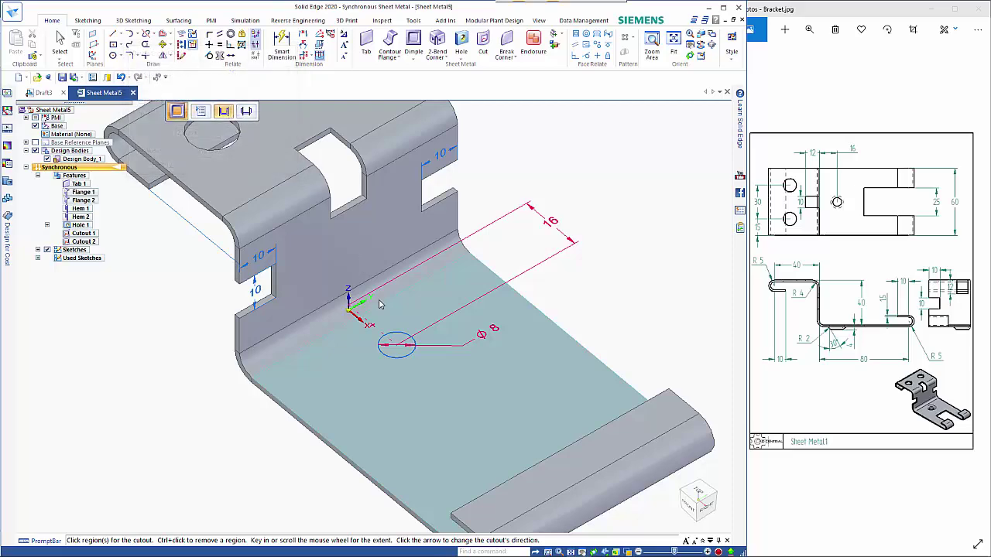
Step: Punch Drawn Cutout 1 through the 8 mm circle on the bracket's base plate
{"action": "left_click", "coordinate": [398, 338]}
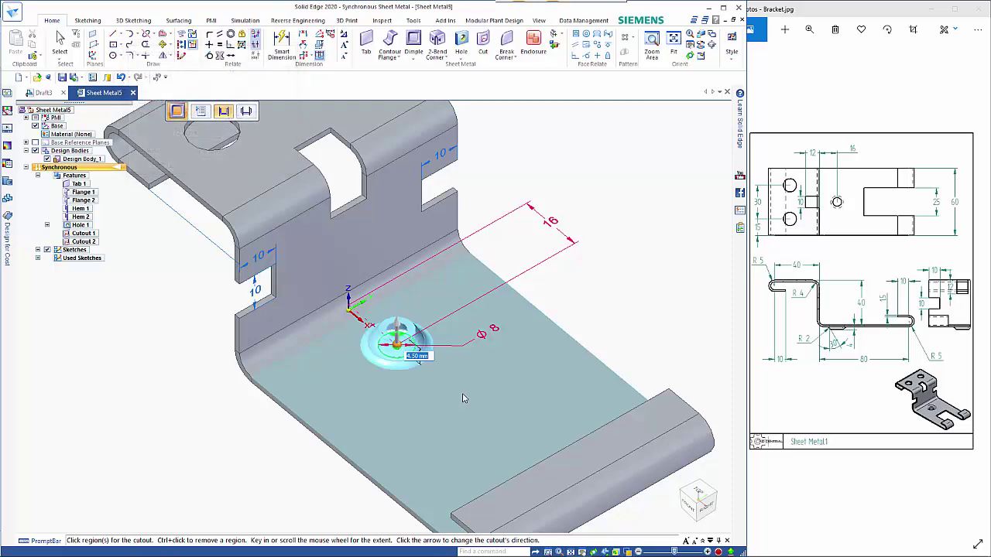
{"action": "key", "text": "ctrl+f"}
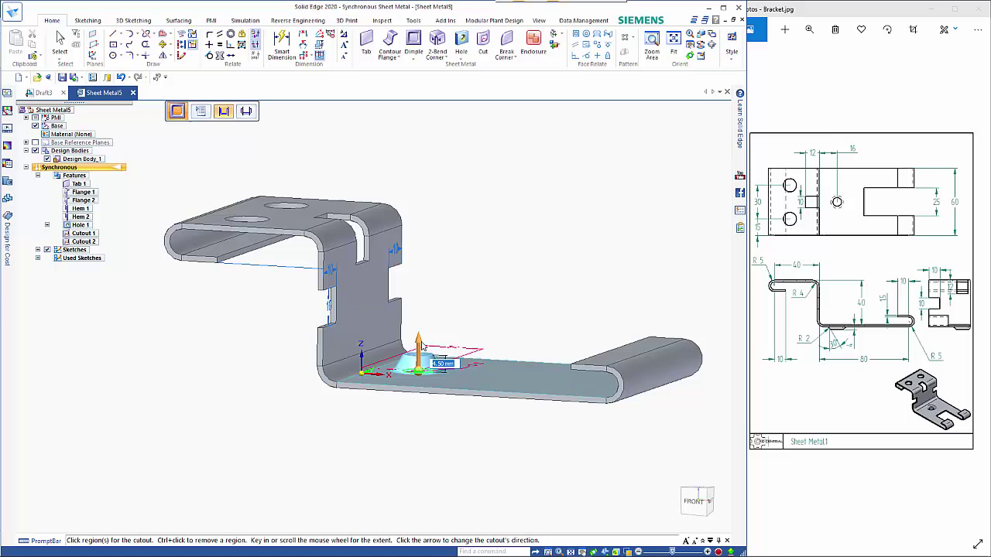
{"action": "middle_click_drag", "start_coordinate": [454, 455], "coordinate": [445, 487]}
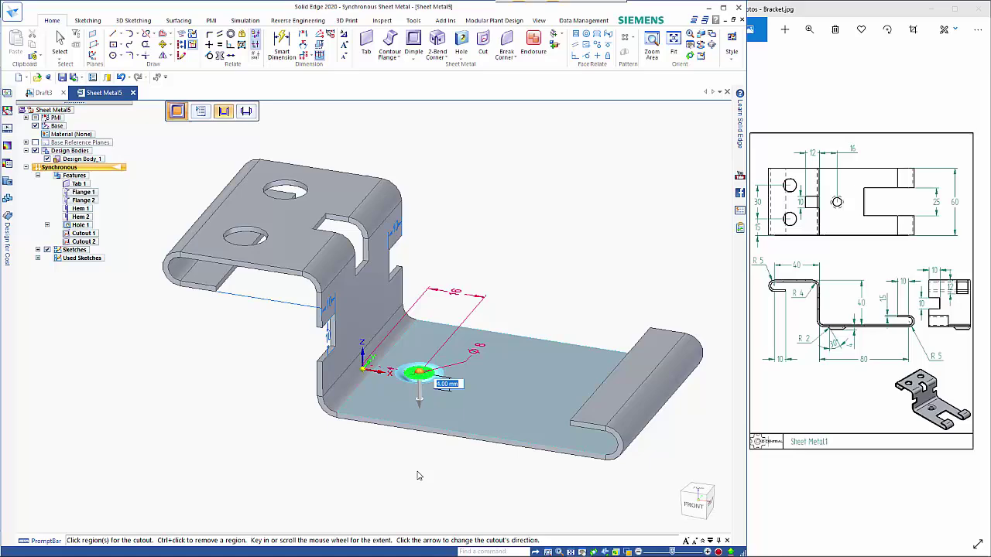
{"action": "left_click", "coordinate": [421, 475]}
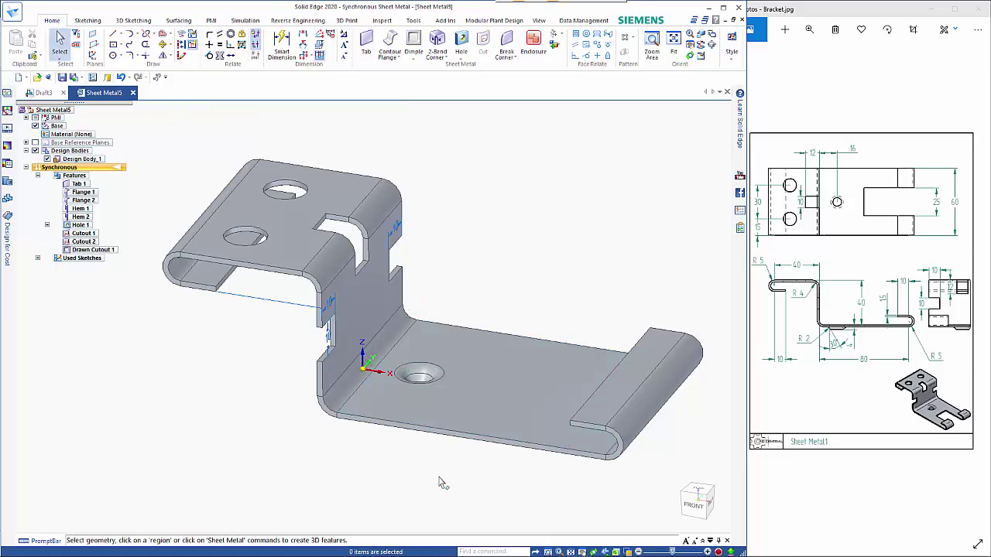
{"action": "middle_click_drag", "start_coordinate": [442, 483], "coordinate": [418, 483]}
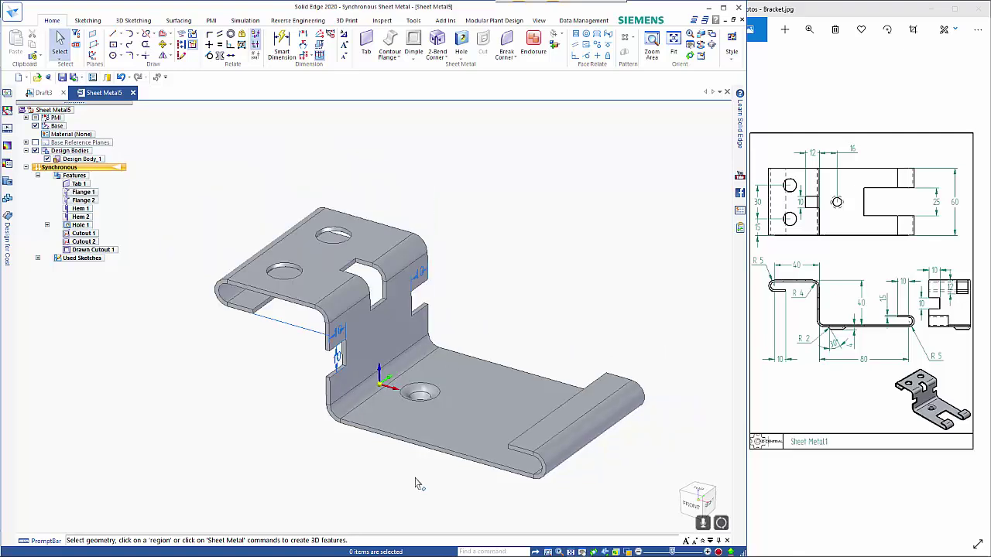
{"action": "left_click", "coordinate": [413, 20]}
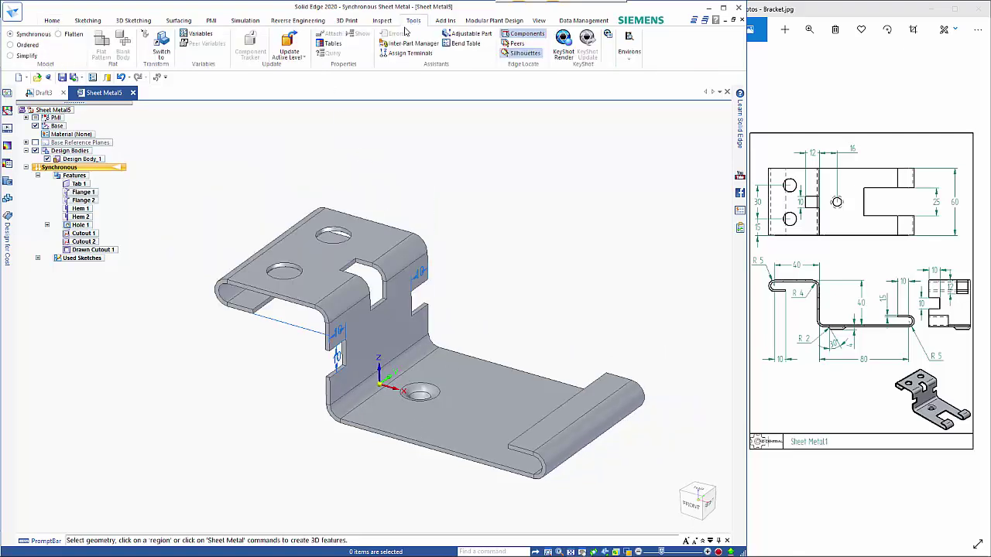
Step: Flatten the bracket on its lower face and bottom edge into a 200,22 by 60 pattern
{"action": "left_click", "coordinate": [70, 35]}
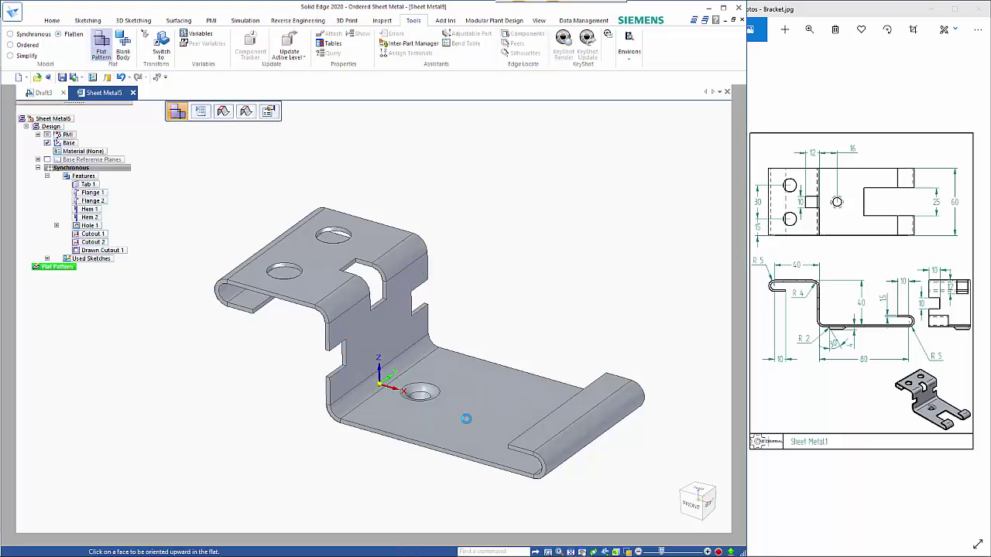
{"action": "left_click", "coordinate": [380, 413]}
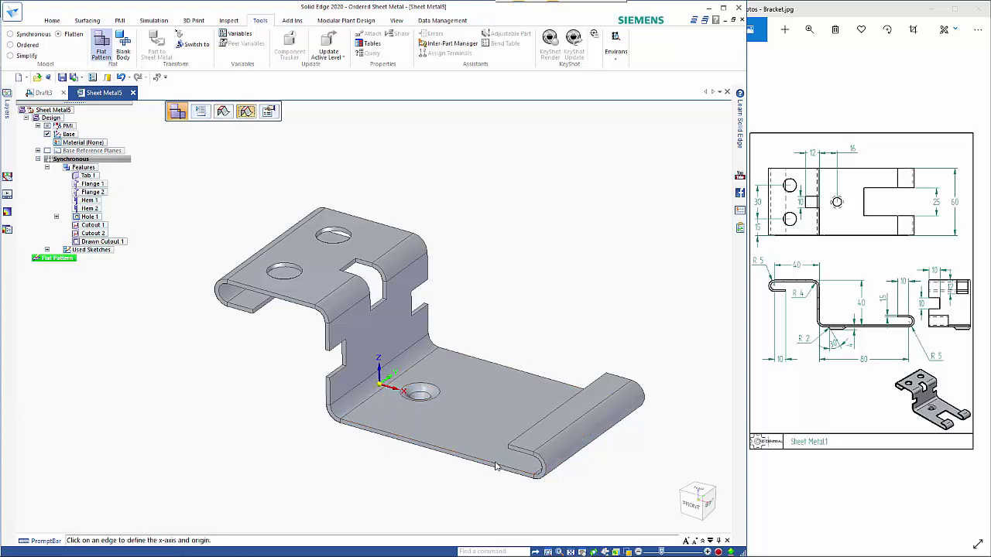
{"action": "left_click", "coordinate": [360, 428]}
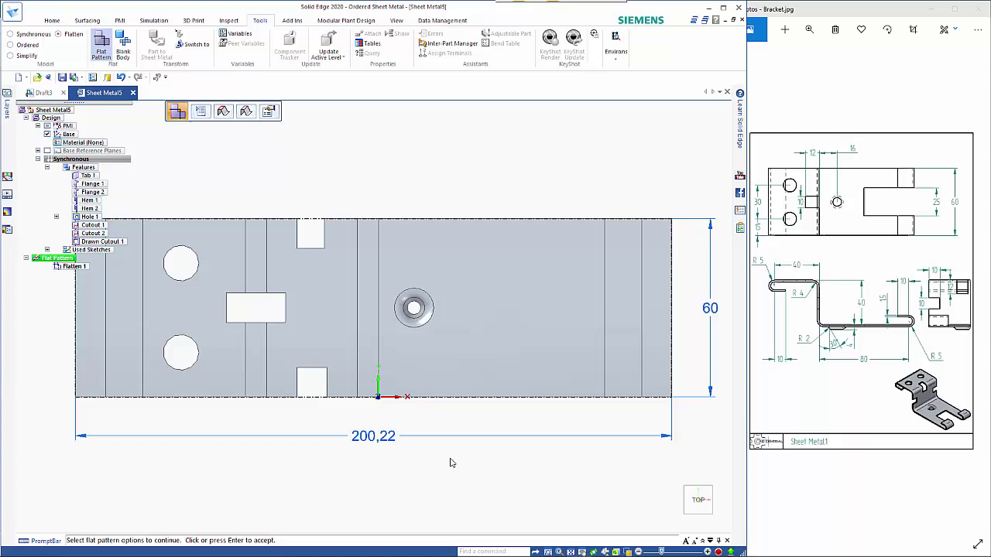
{"action": "left_click", "coordinate": [452, 463]}
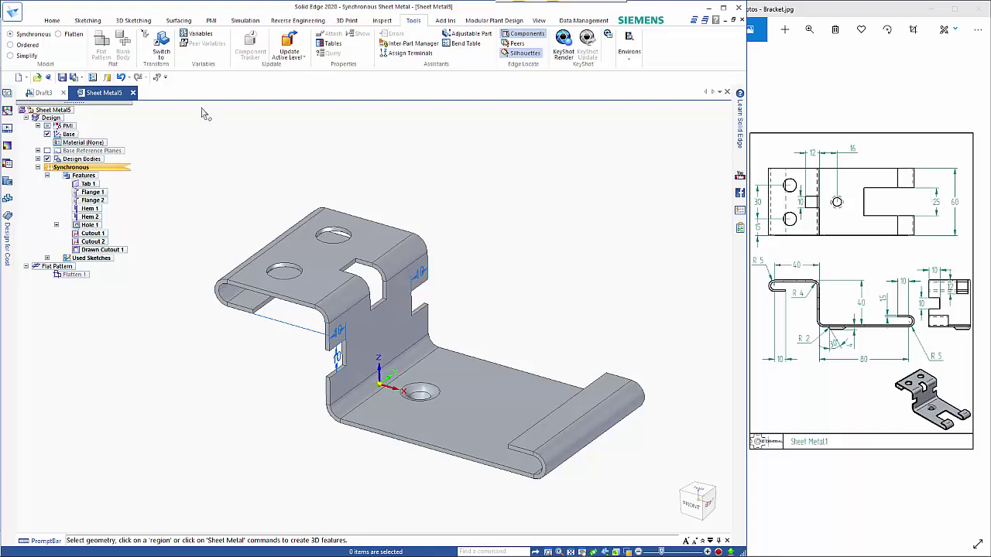
Step: Sketch a 25 mm tall rectangle on the base plane over the plate's right end
{"action": "left_click", "coordinate": [52, 21]}
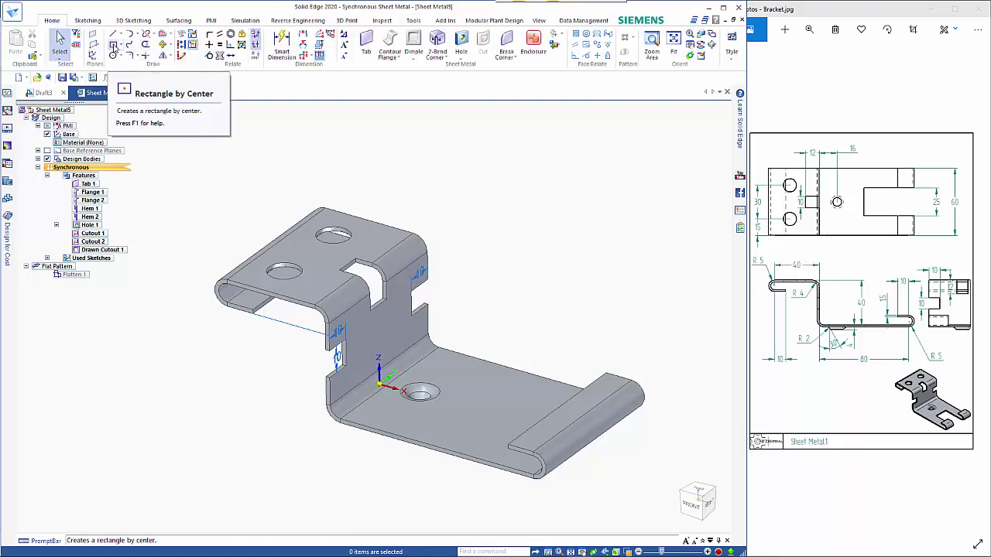
{"action": "left_click", "coordinate": [114, 48]}
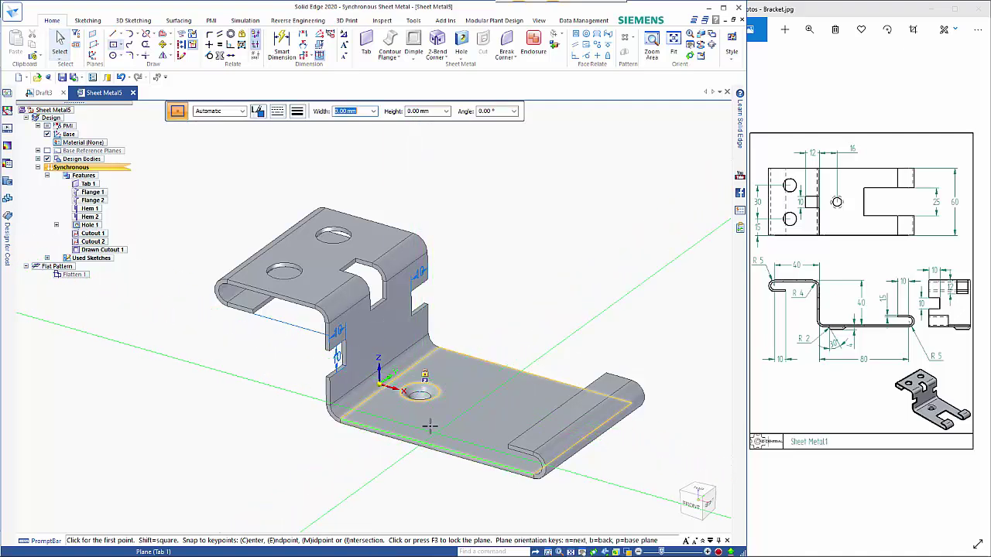
{"action": "right_click", "coordinate": [396, 381]}
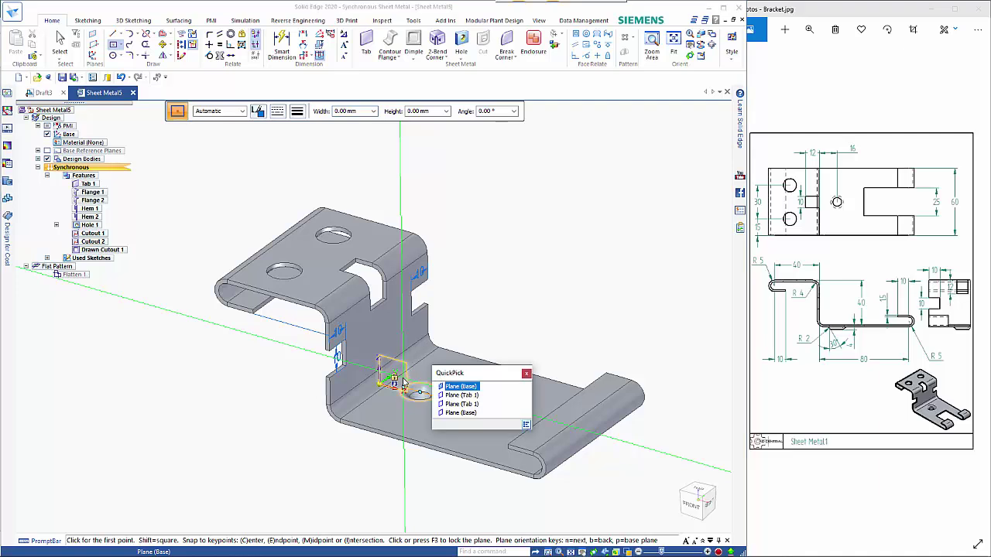
{"action": "left_click", "coordinate": [460, 414]}
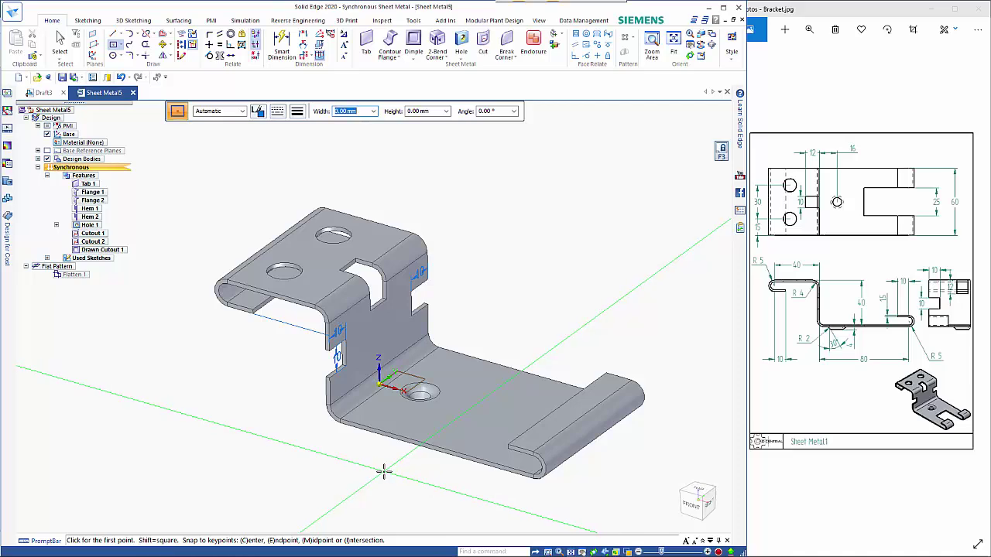
{"action": "key", "text": "ctrl+h"}
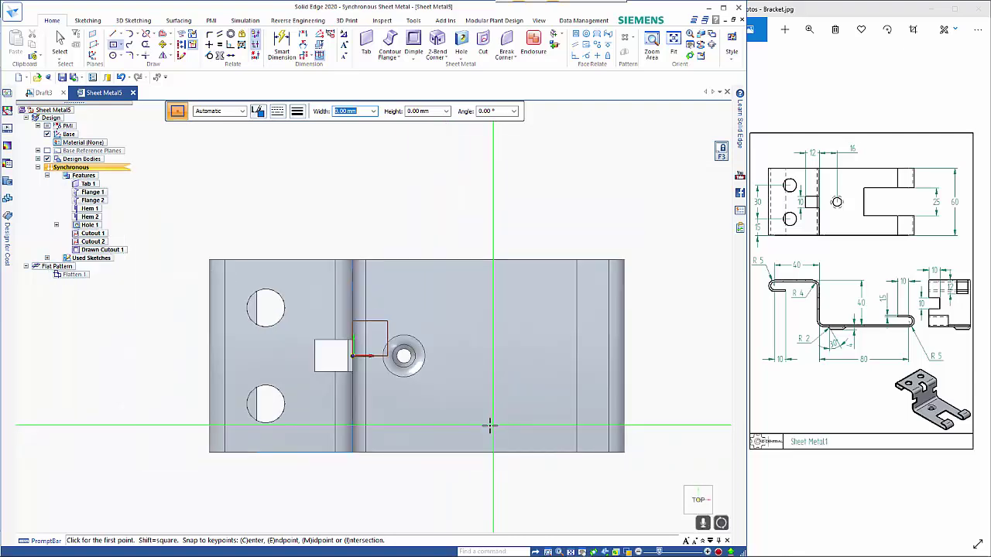
{"action": "left_click", "coordinate": [639, 356]}
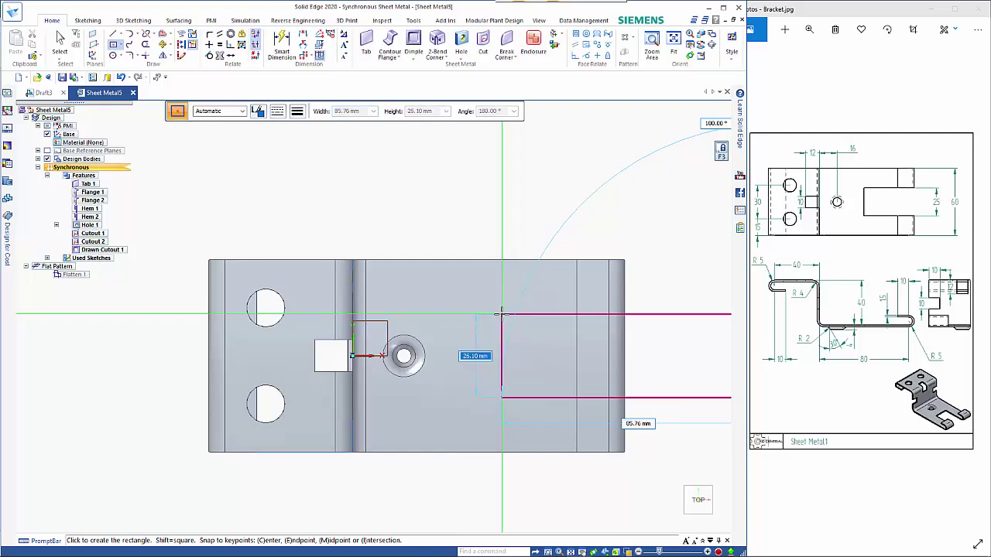
{"action": "type", "text": "25"}
{"action": "key", "text": "Tab"}
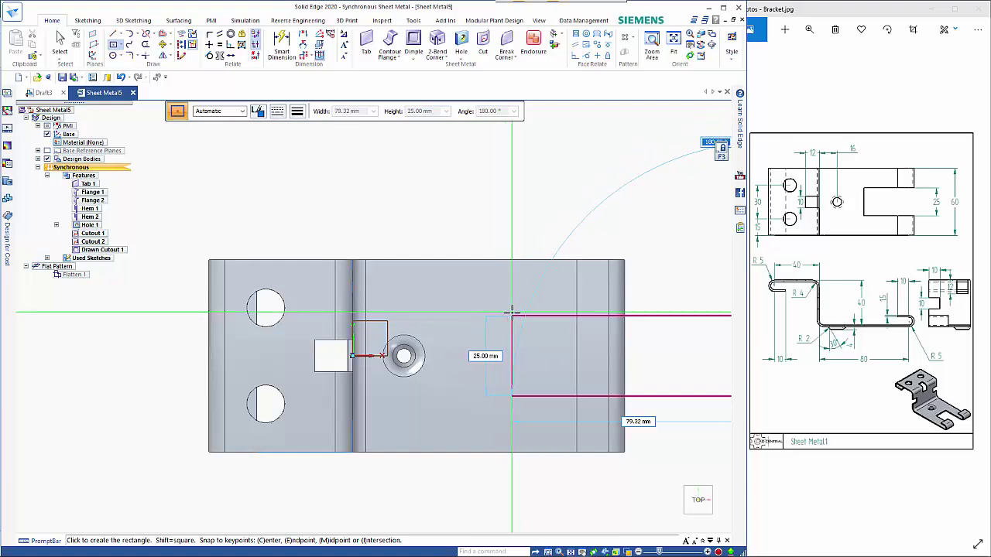
{"action": "left_click", "coordinate": [510, 313]}
{"action": "scroll", "coordinate": [469, 388], "scroll_direction": "down", "scroll_amount": 3}
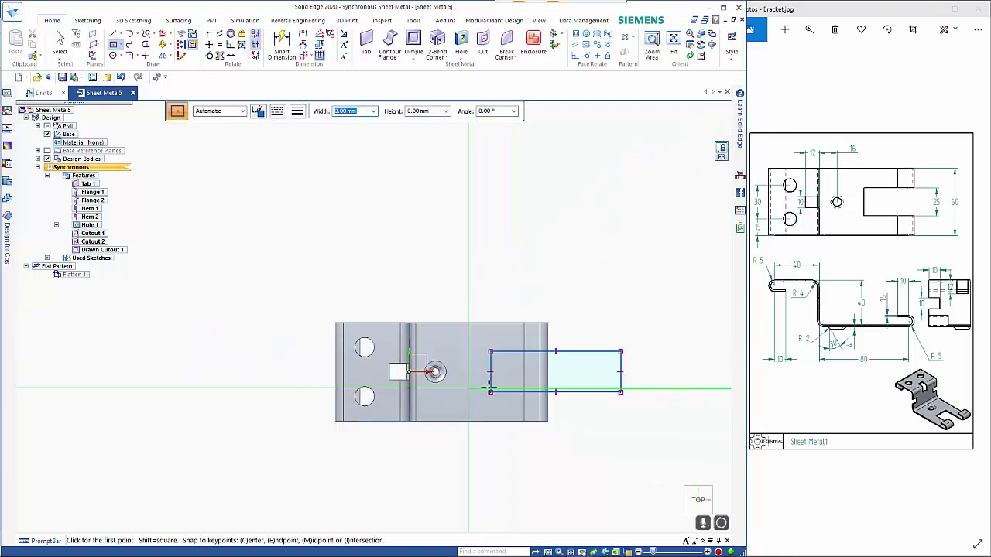
{"action": "key", "text": "Escape"}
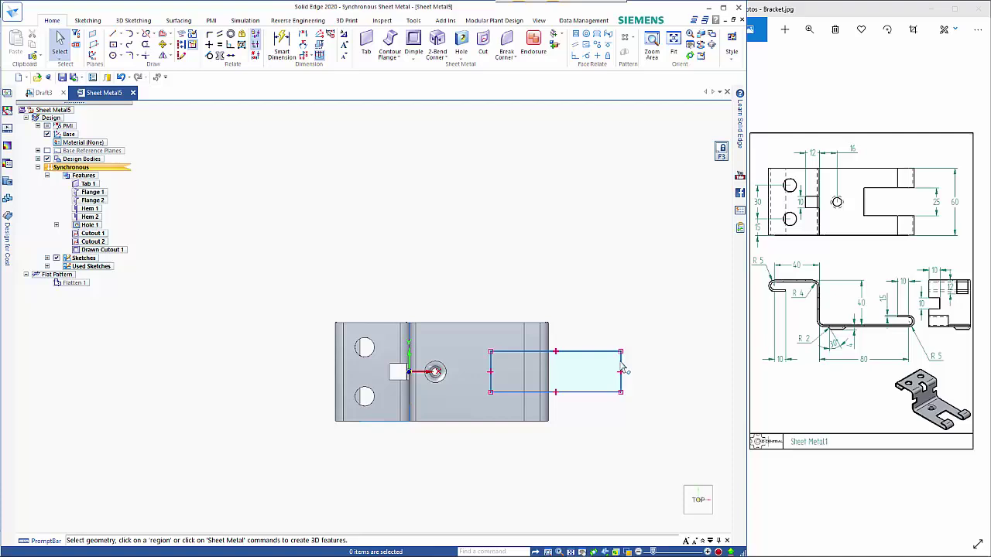
Step: Pull the rectangle's right edge inward and align its left edge with the hole centre
{"action": "left_click", "coordinate": [573, 368]}
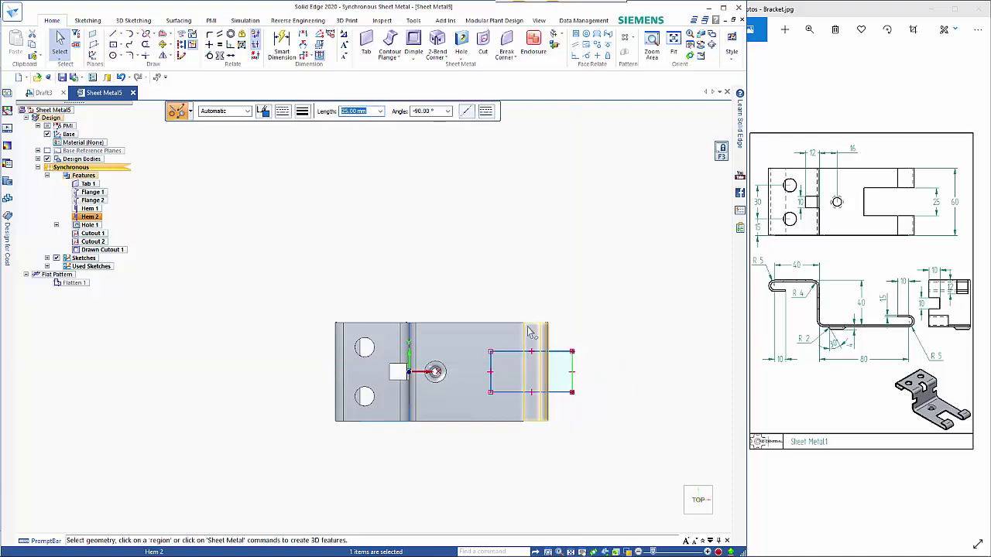
{"action": "left_click", "coordinate": [209, 44]}
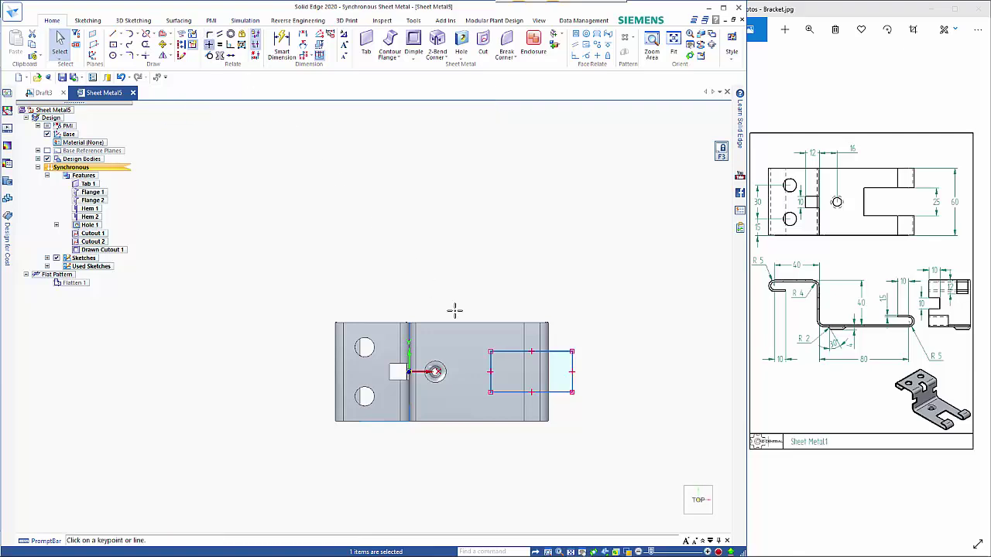
{"action": "left_click", "coordinate": [490, 372]}
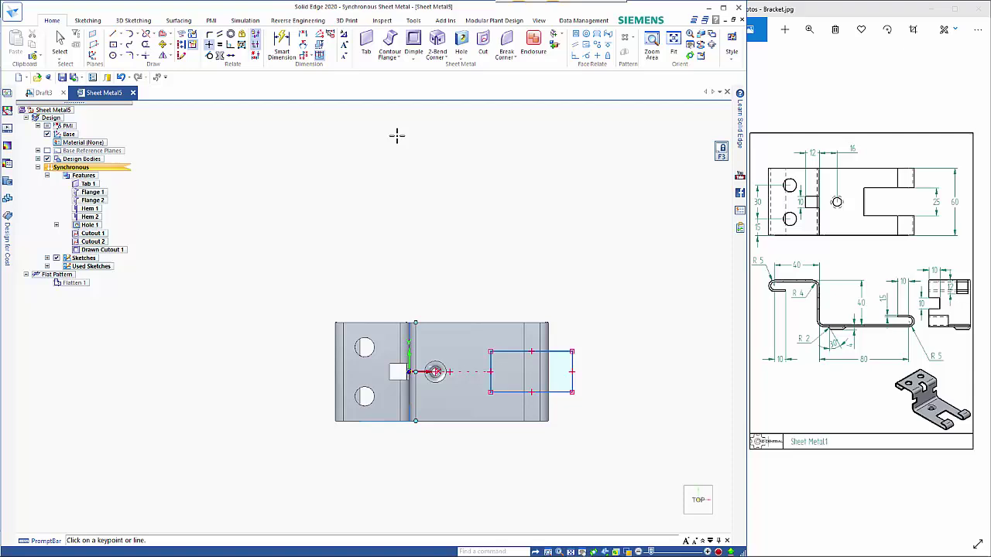
Step: Dimension the sketched rectangle's height to 25 mm
{"action": "left_click", "coordinate": [282, 45]}
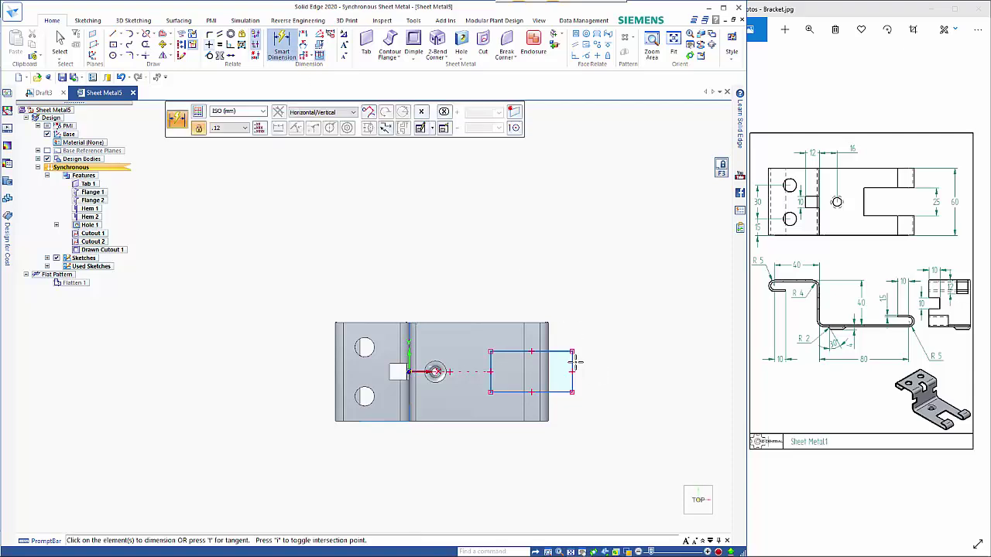
{"action": "left_click", "coordinate": [623, 370]}
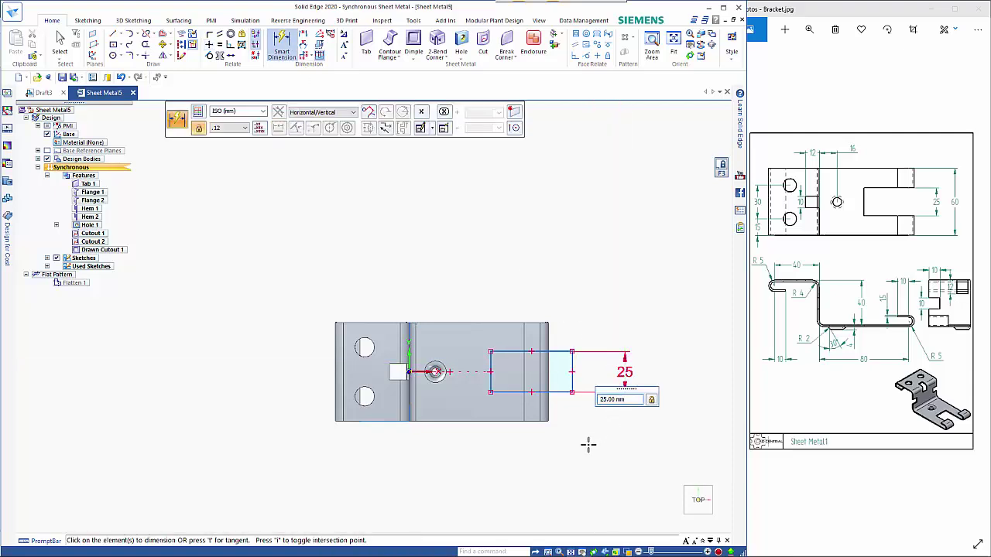
{"action": "key", "text": "Escape"}
Step: Cut both rectangle regions through the end tab to create Cutout 3
{"action": "middle_click_drag", "start_coordinate": [597, 449], "coordinate": [554, 338]}
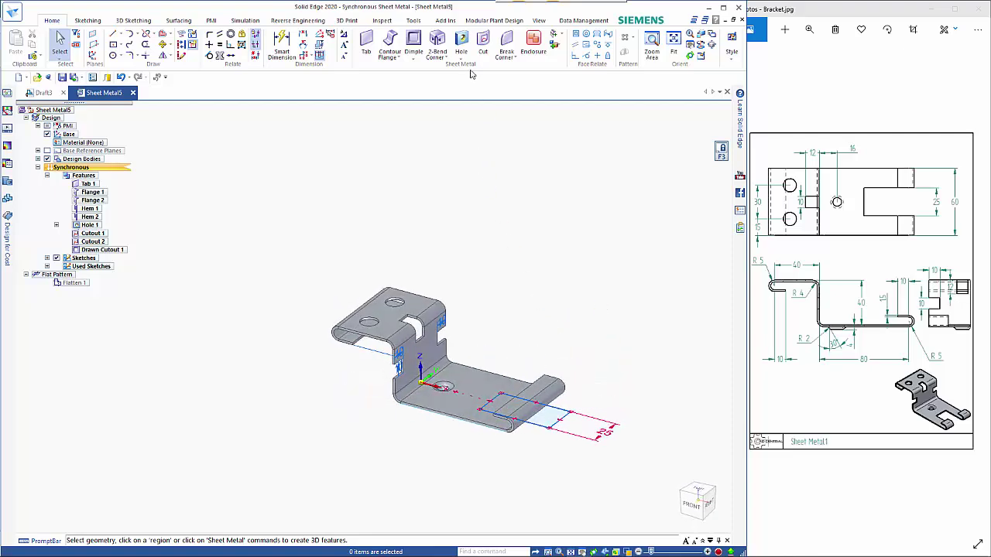
{"action": "left_click", "coordinate": [484, 52]}
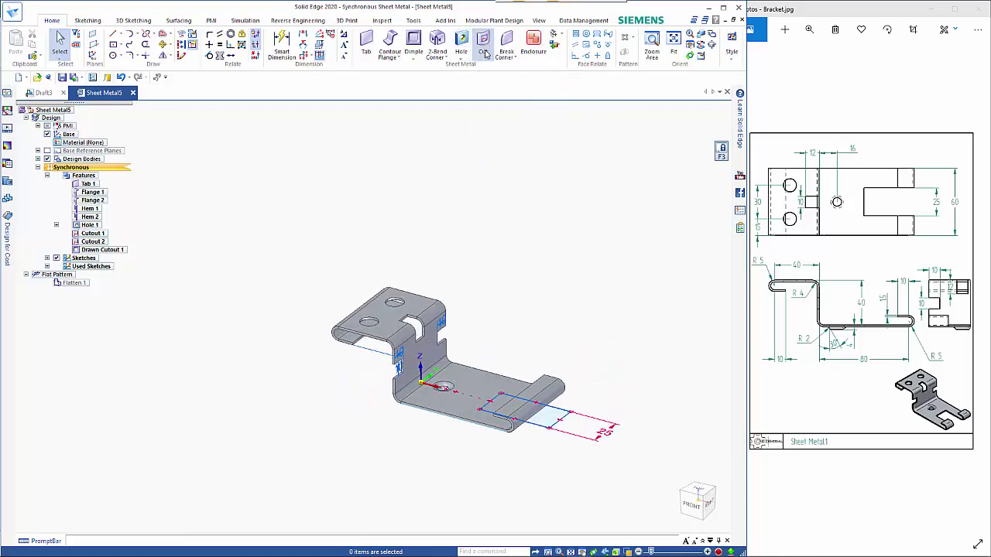
{"action": "left_click", "coordinate": [548, 419]}
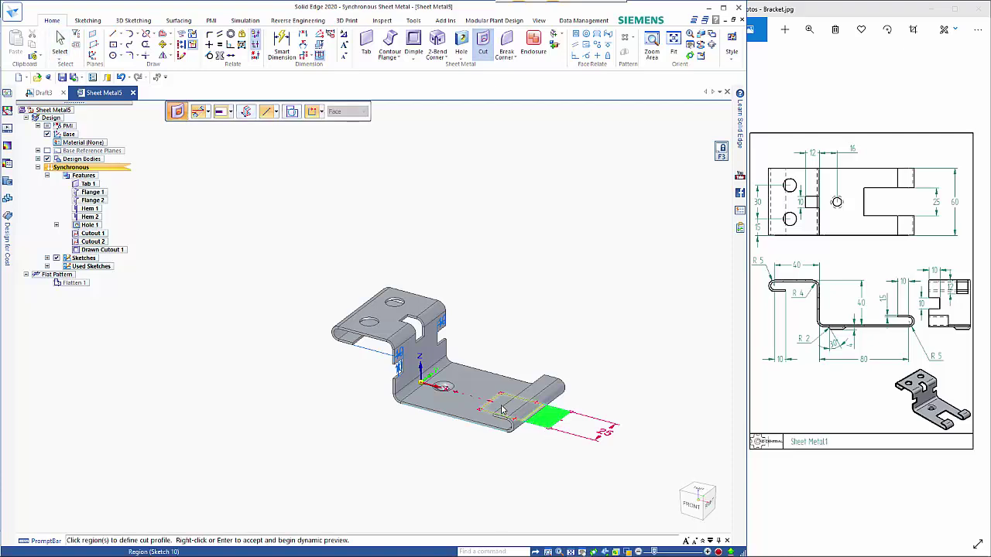
{"action": "left_click", "coordinate": [501, 411]}
{"action": "right_click", "coordinate": [544, 461]}
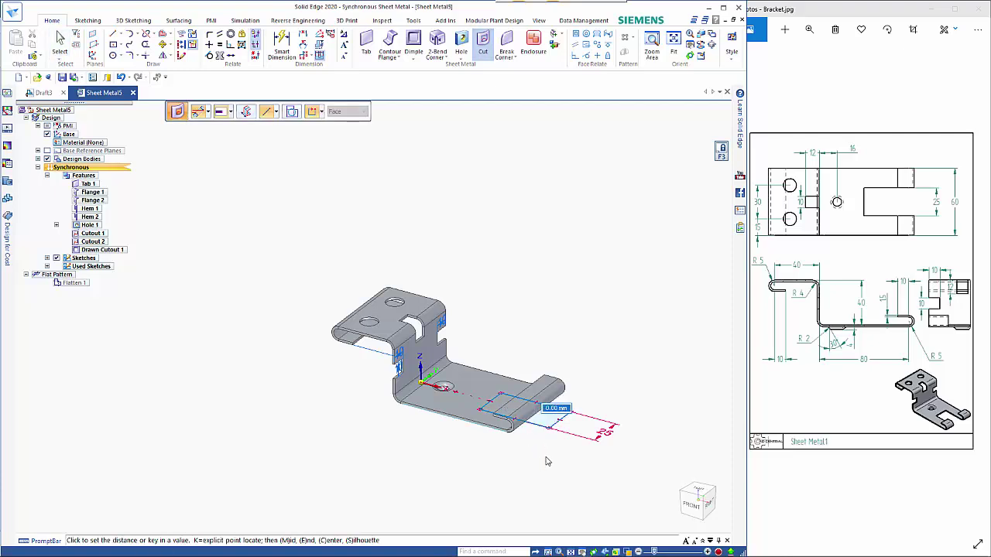
{"action": "left_click", "coordinate": [548, 350]}
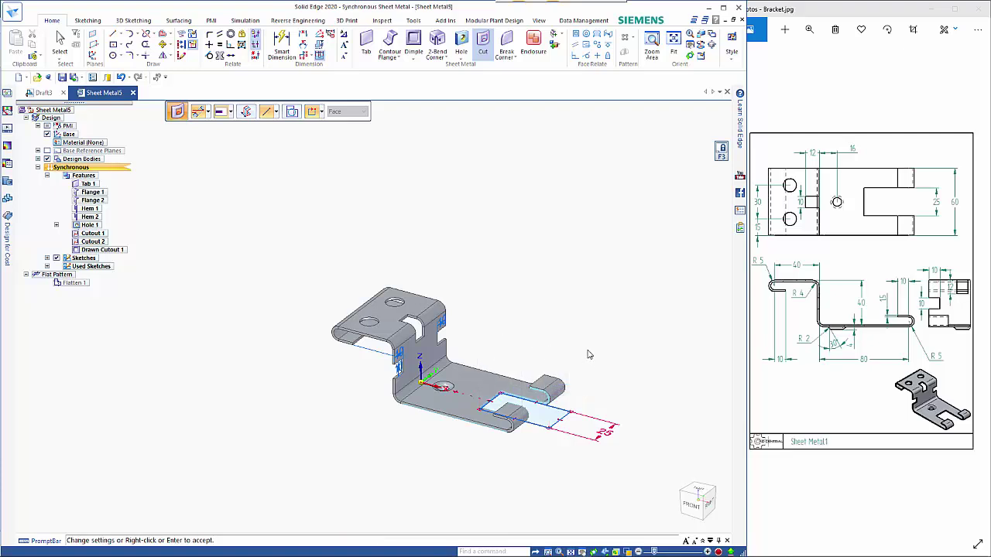
{"action": "right_click", "coordinate": [575, 355]}
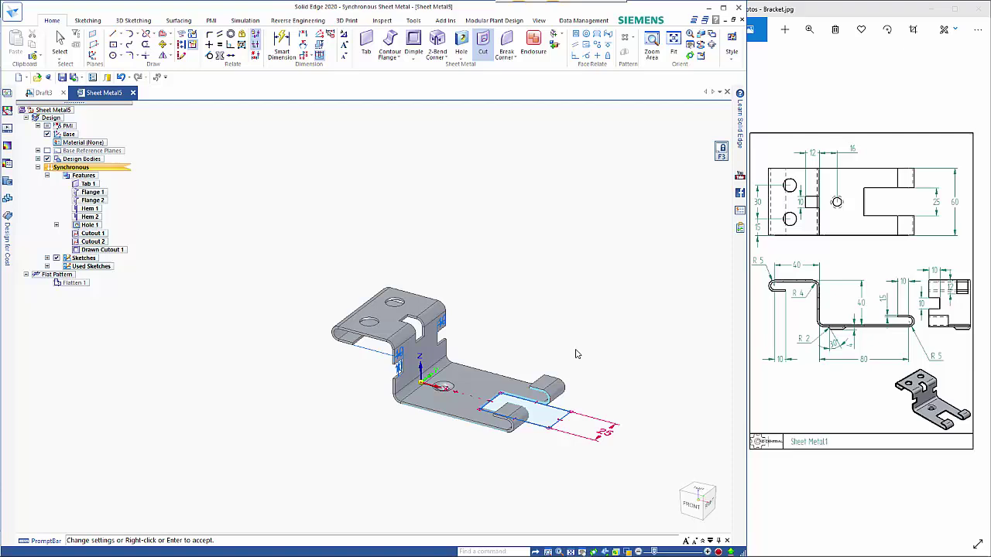
Step: Dimension the bend-to-slot distance and change it from 49,74 to 40 mm
{"action": "left_click", "coordinate": [282, 46]}
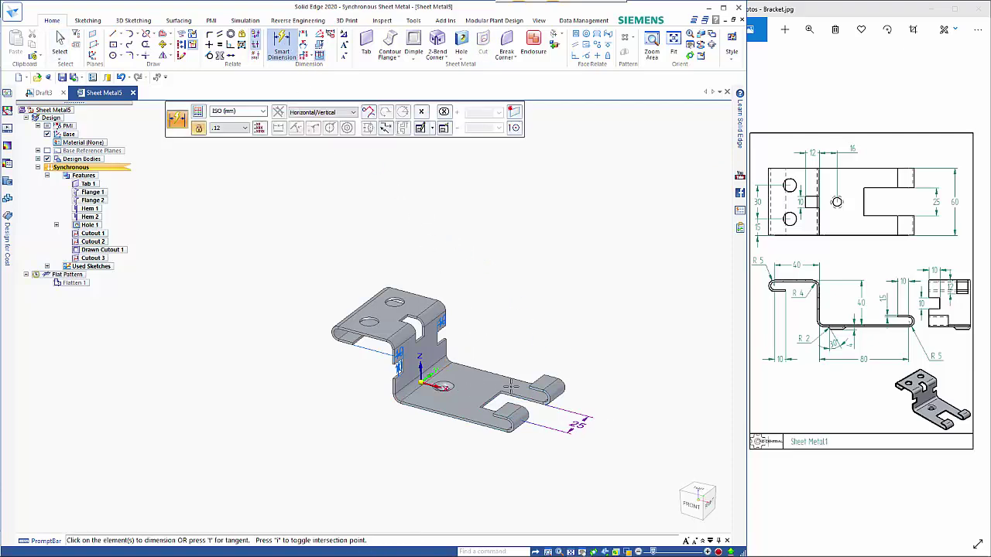
{"action": "left_click", "coordinate": [492, 395]}
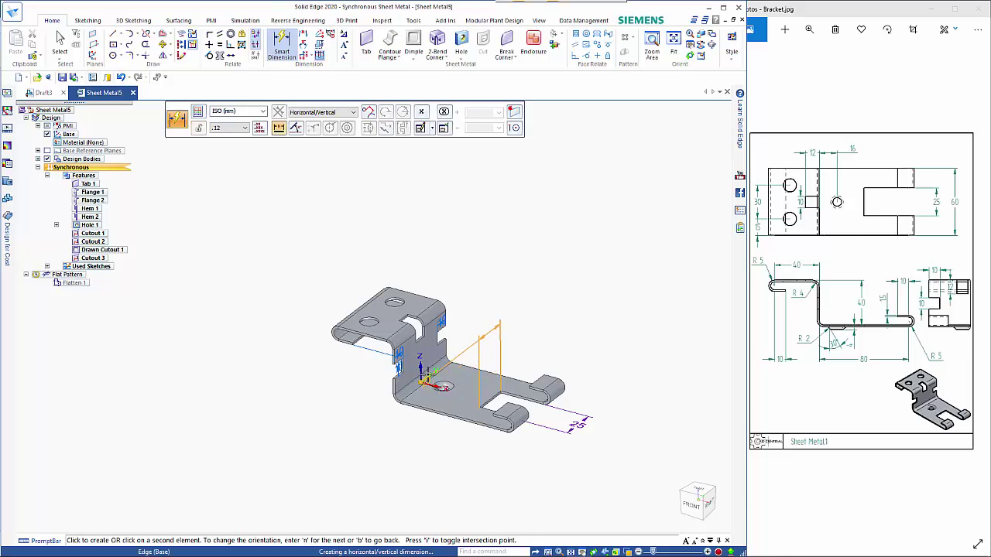
{"action": "scroll", "coordinate": [424, 377], "scroll_direction": "up", "scroll_amount": 5}
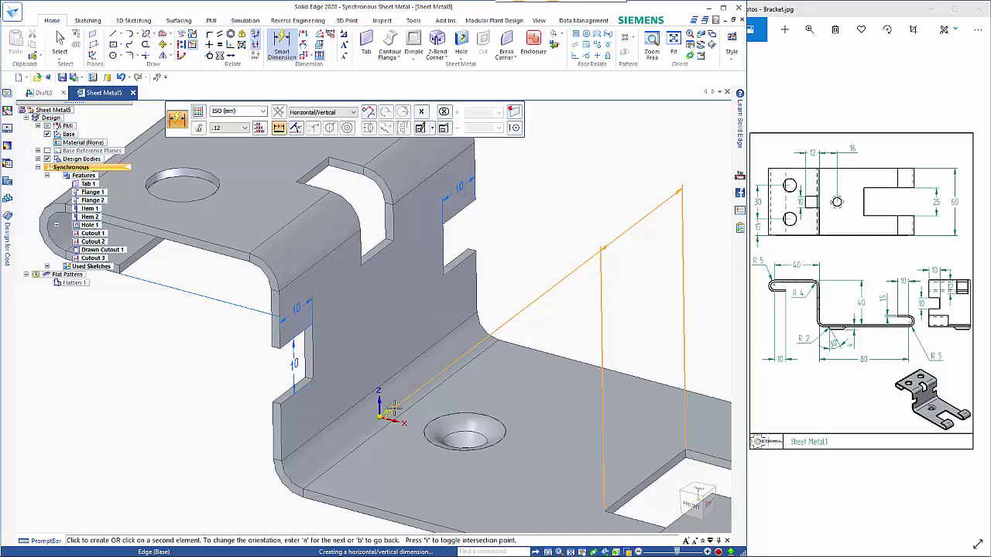
{"action": "left_click", "coordinate": [391, 409]}
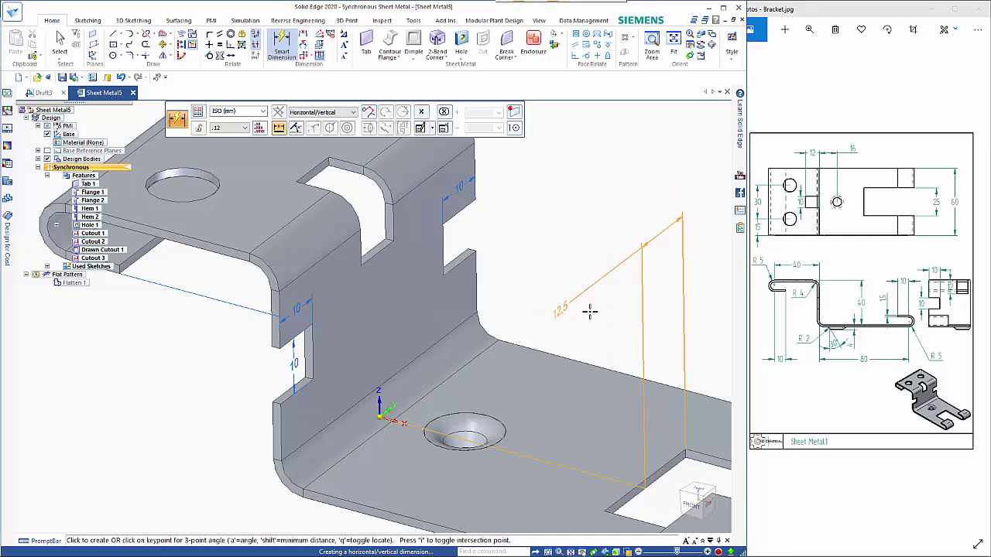
{"action": "middle_click_drag", "start_coordinate": [590, 311], "coordinate": [648, 258]}
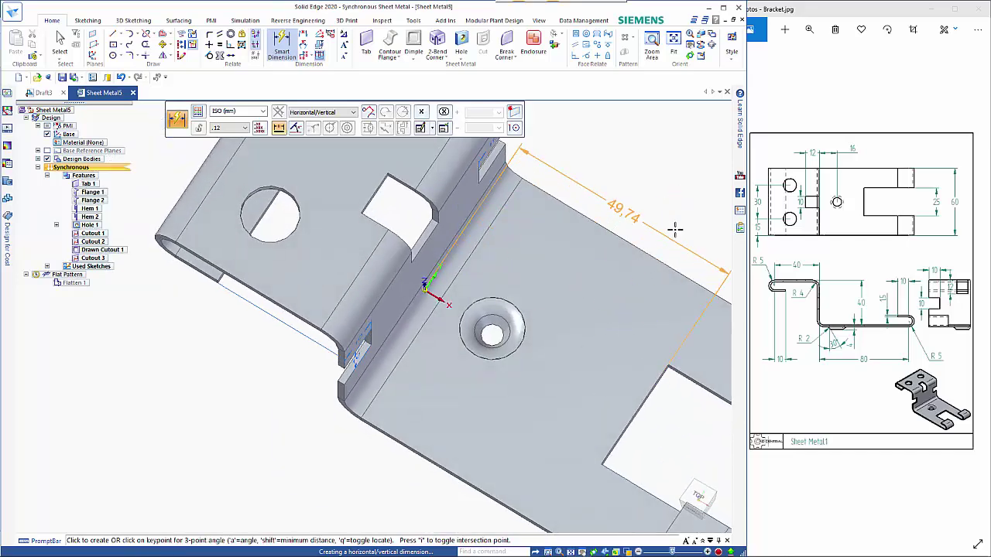
{"action": "left_click", "coordinate": [665, 207]}
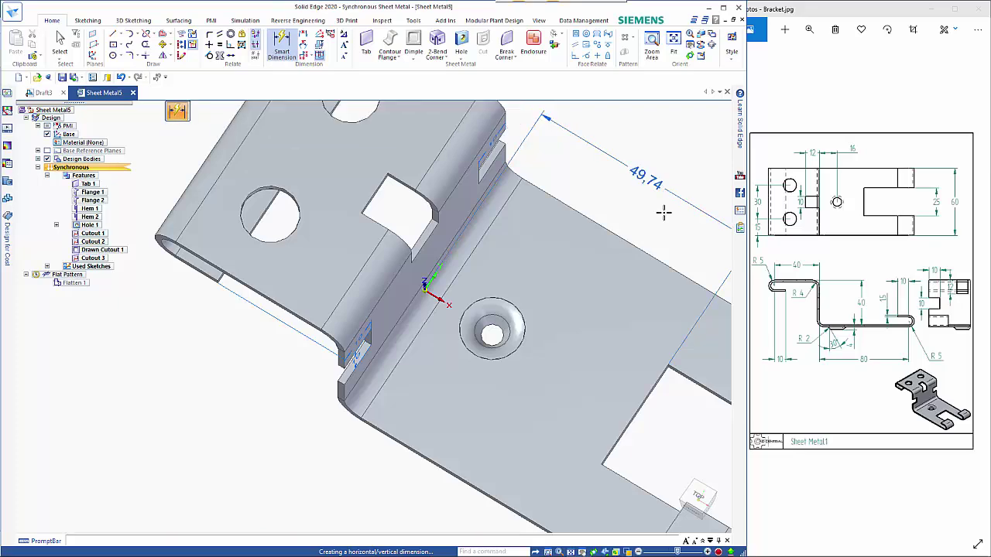
{"action": "scroll", "coordinate": [663, 214], "scroll_direction": "down", "scroll_amount": 4}
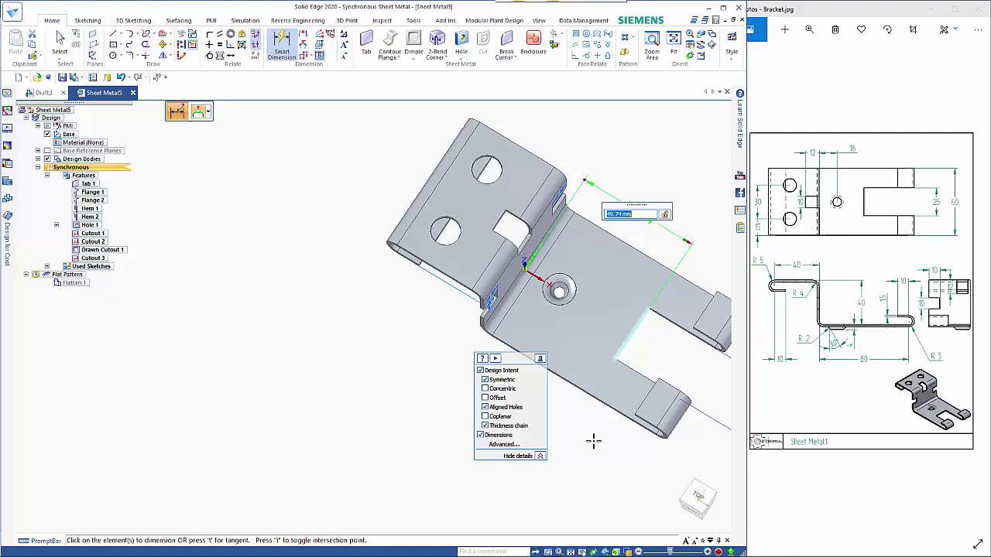
{"action": "left_click_drag", "start_coordinate": [518, 365], "coordinate": [700, 107]}
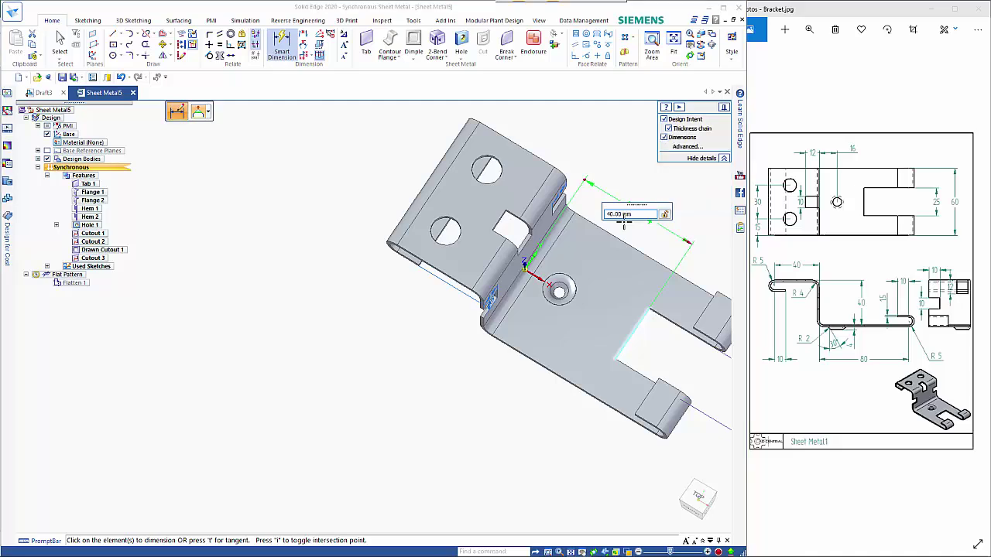
{"action": "key", "text": "Return"}
{"action": "key", "text": "Escape"}
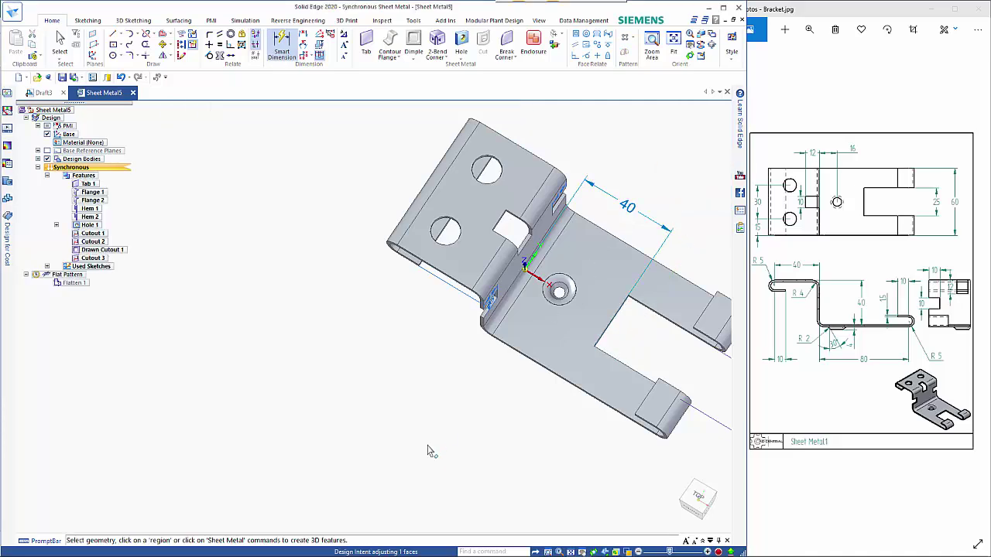
Step: Select the left hem face with its holes and move it to a new position
{"action": "middle_click_drag", "start_coordinate": [431, 451], "coordinate": [348, 394]}
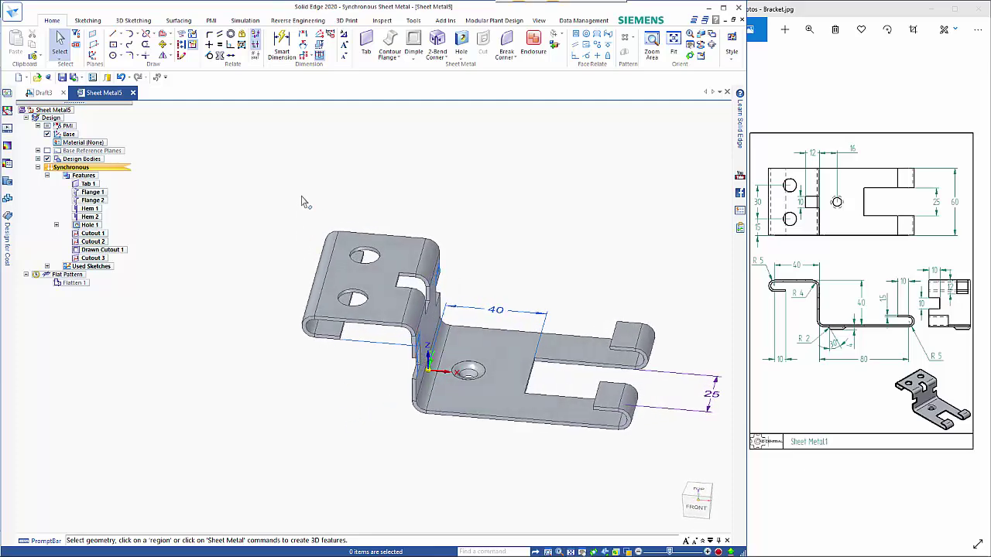
{"action": "mouse_move", "coordinate": [300, 242]}
{"action": "middle_mouse_down"}
{"action": "mouse_move", "coordinate": [295, 267]}
{"action": "mouse_move", "coordinate": [300, 225]}
{"action": "middle_mouse_up"}
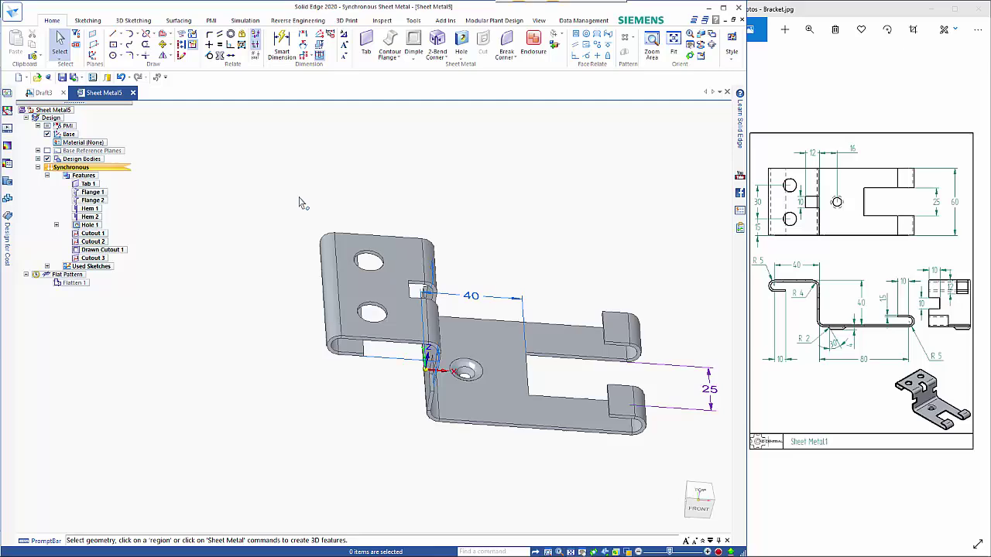
{"action": "left_click", "coordinate": [387, 406]}
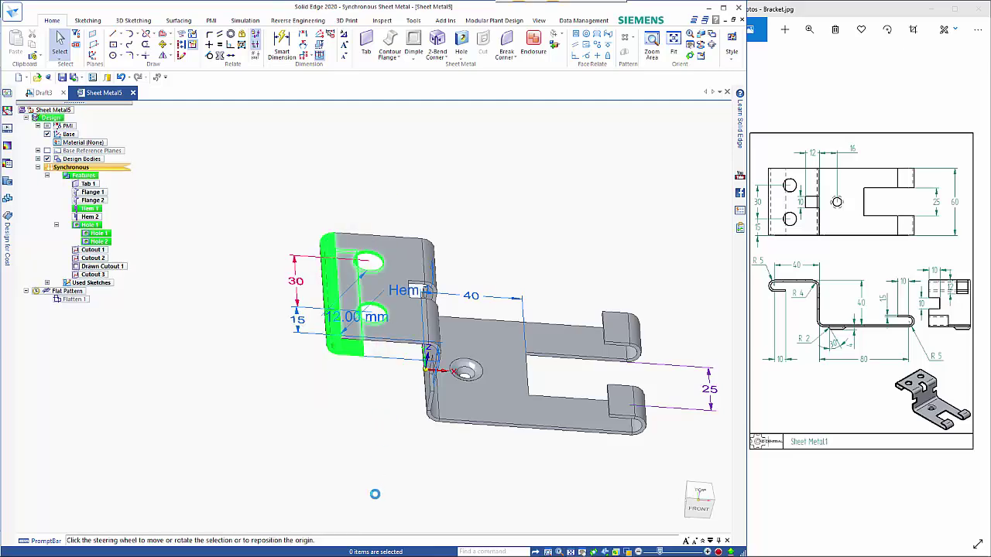
{"action": "middle_click_drag", "start_coordinate": [362, 469], "coordinate": [332, 464]}
{"action": "left_click", "coordinate": [341, 306]}
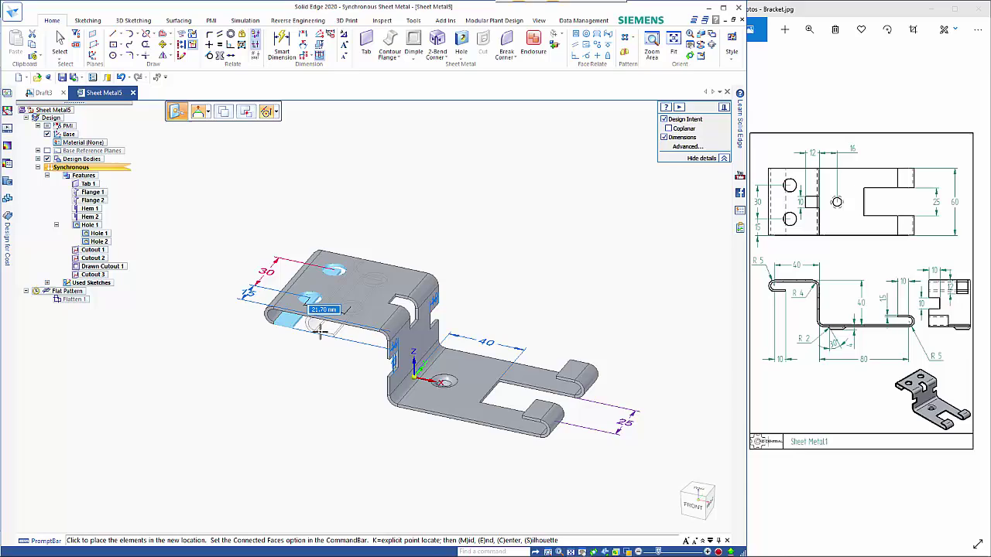
{"action": "left_click", "coordinate": [332, 346]}
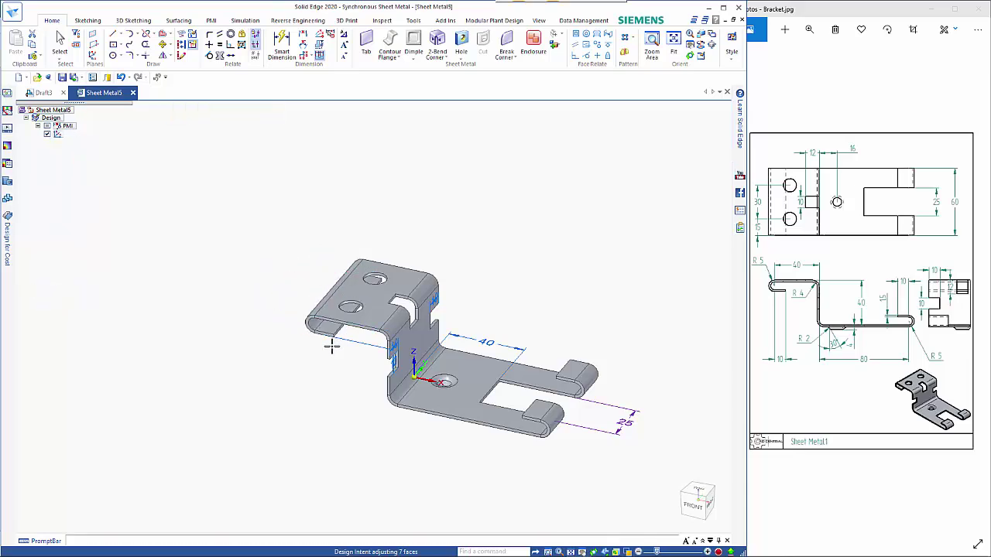
{"action": "middle_click_drag", "start_coordinate": [331, 346], "coordinate": [360, 430]}
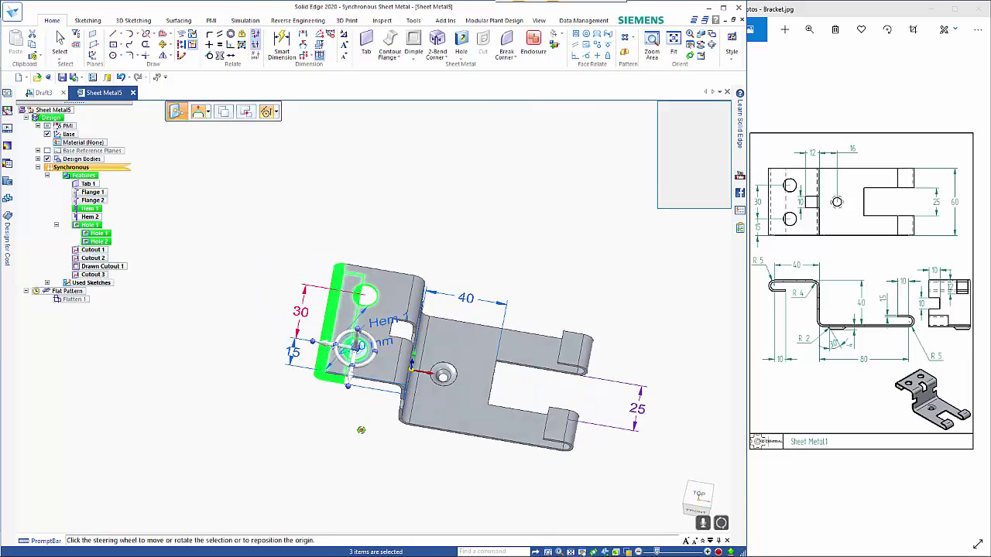
{"action": "key", "text": "Escape"}
Step: Box-select the left flange's hem and holes and move them to a new location
{"action": "middle_click_drag", "start_coordinate": [315, 315], "coordinate": [318, 273]}
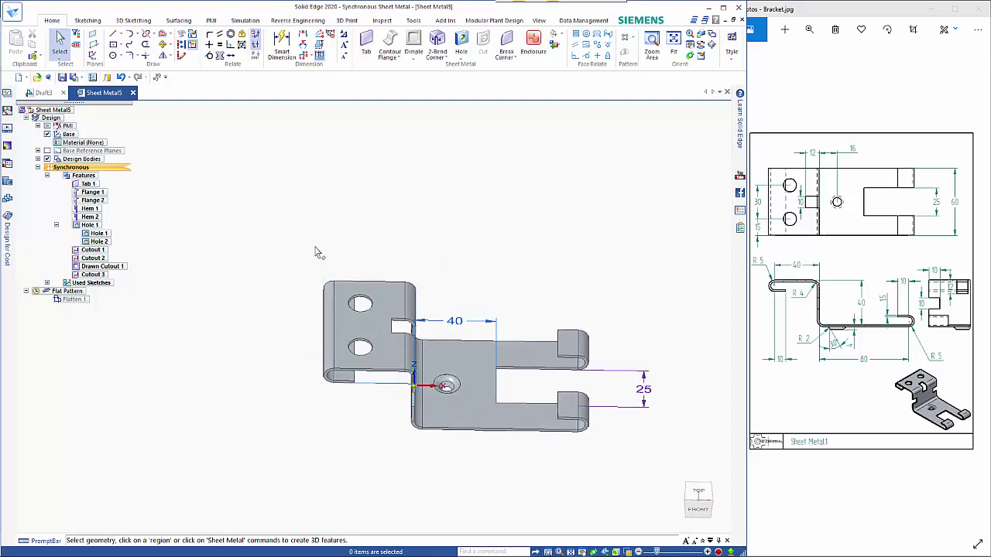
{"action": "left_click_drag", "start_coordinate": [343, 315], "coordinate": [394, 420]}
{"action": "middle_click_drag", "start_coordinate": [390, 465], "coordinate": [319, 413]}
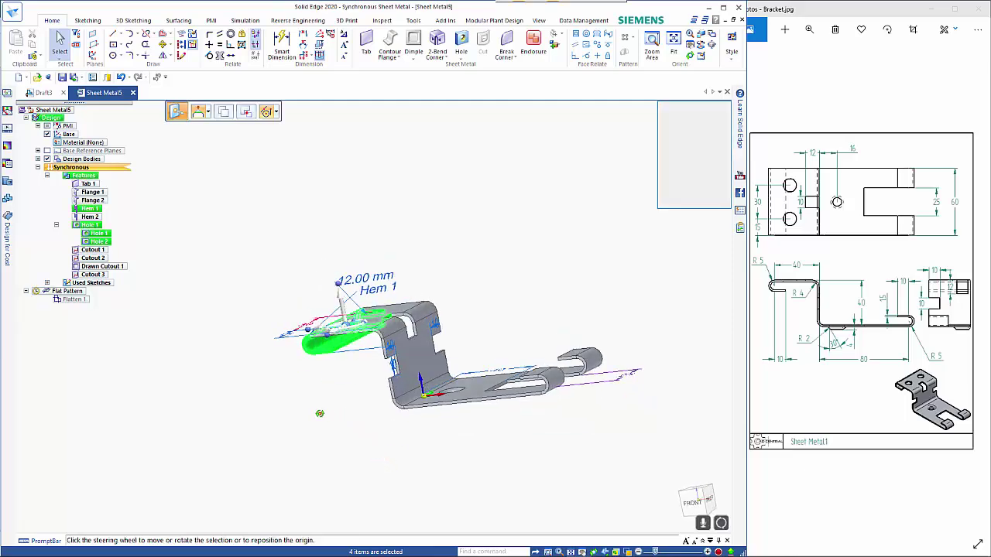
{"action": "key", "text": "ctrl+i"}
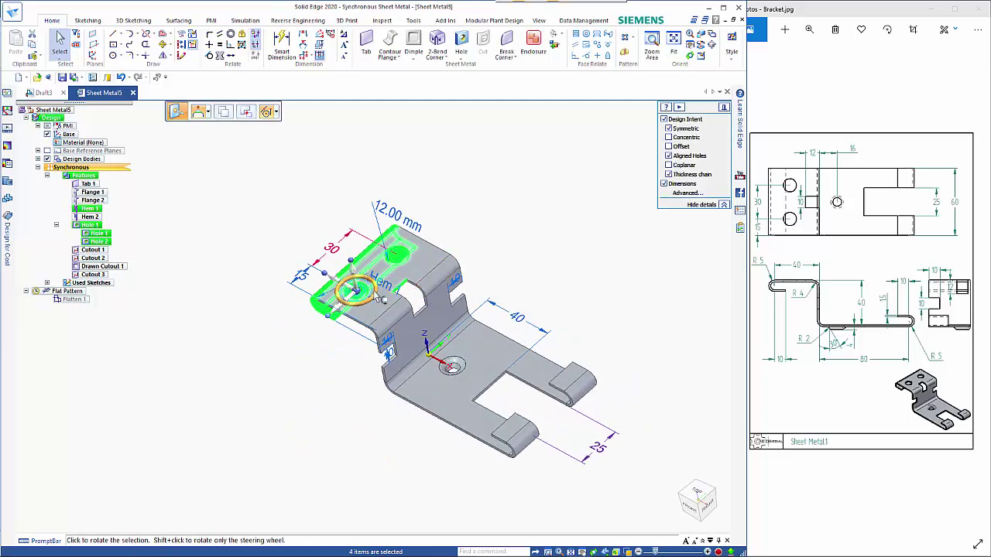
{"action": "left_click", "coordinate": [358, 293]}
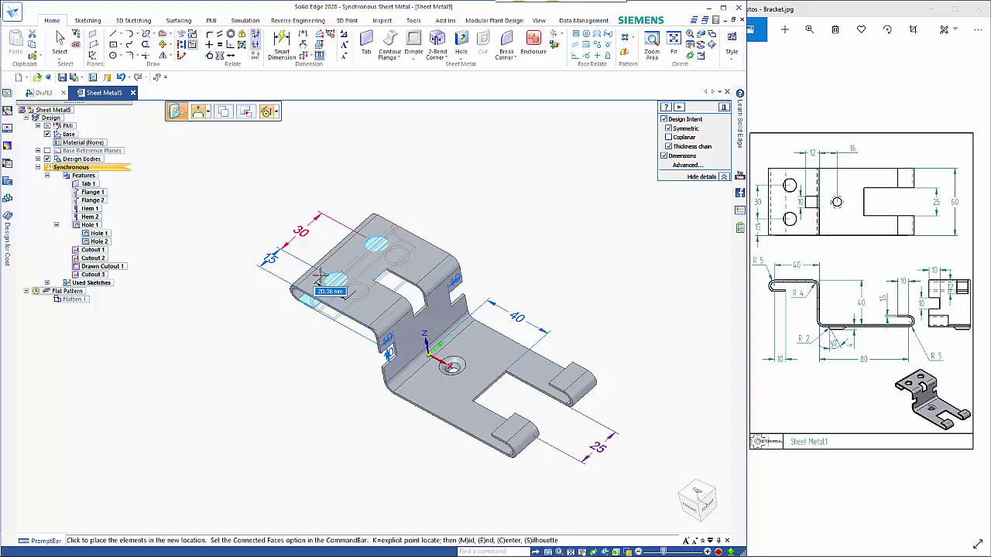
{"action": "left_click", "coordinate": [320, 275]}
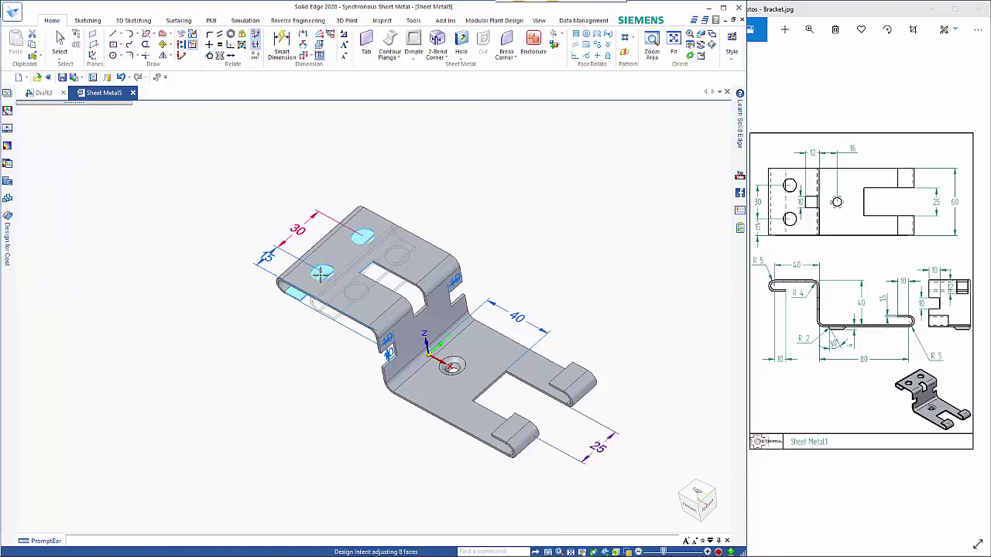
{"action": "left_click", "coordinate": [264, 368]}
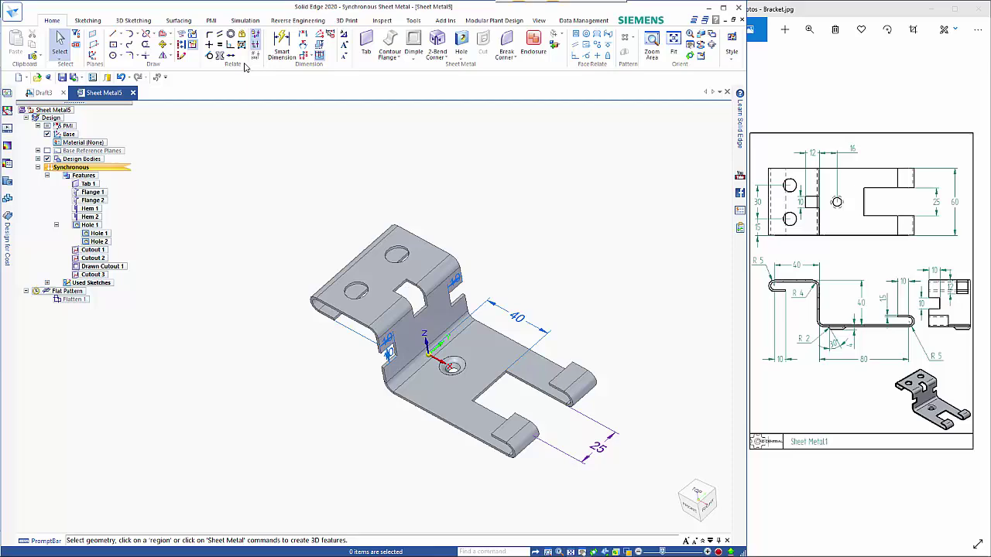
Step: Switch the bracket to its flat pattern and back to the formed model
{"action": "left_click", "coordinate": [414, 20]}
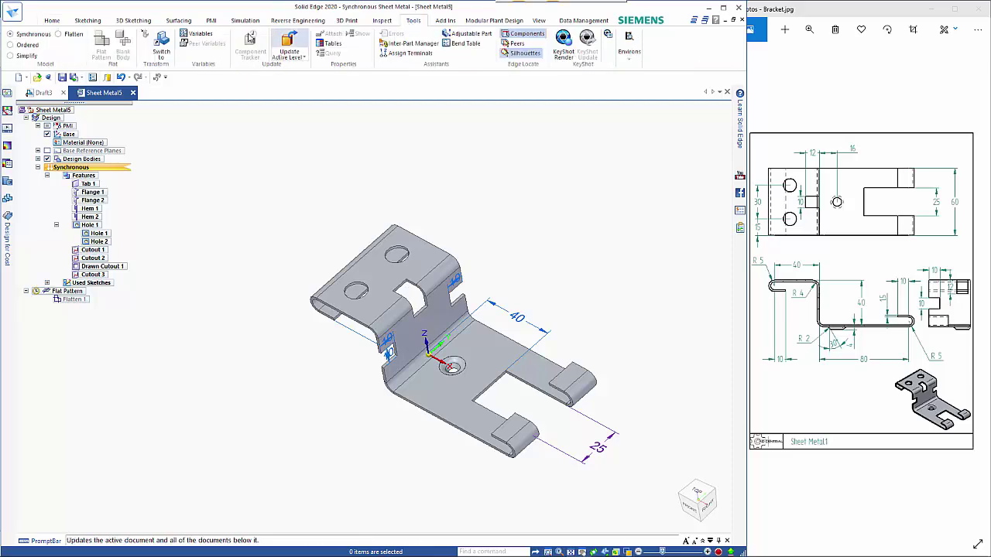
{"action": "left_click", "coordinate": [75, 35]}
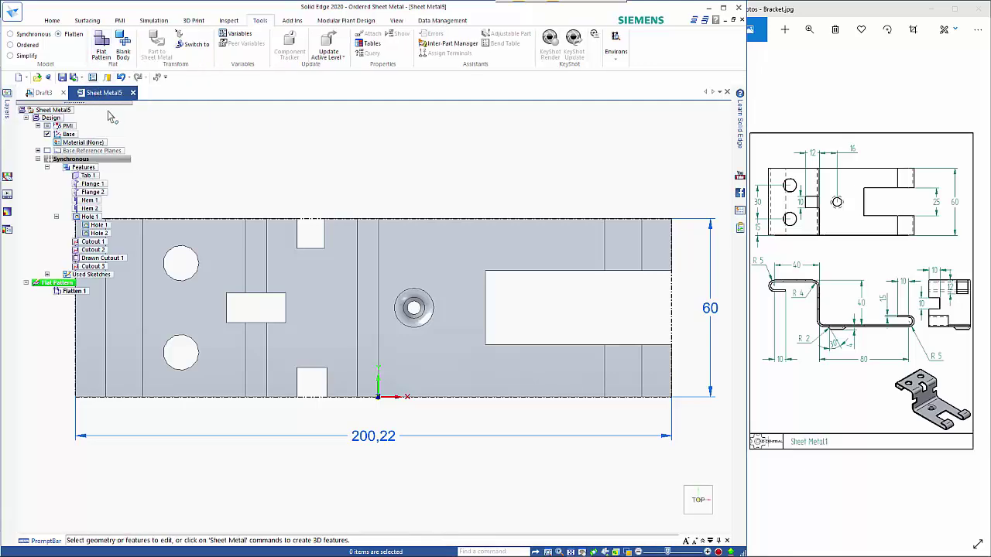
{"action": "left_click", "coordinate": [32, 35]}
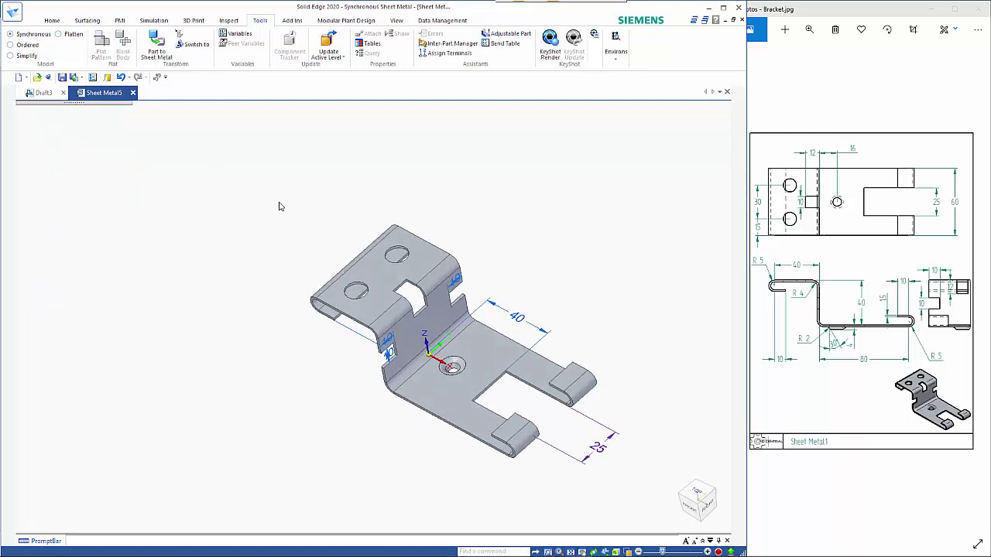
Step: Save the flat pattern as Sheet Metal5.dxf in Documents
{"action": "left_click", "coordinate": [14, 12]}
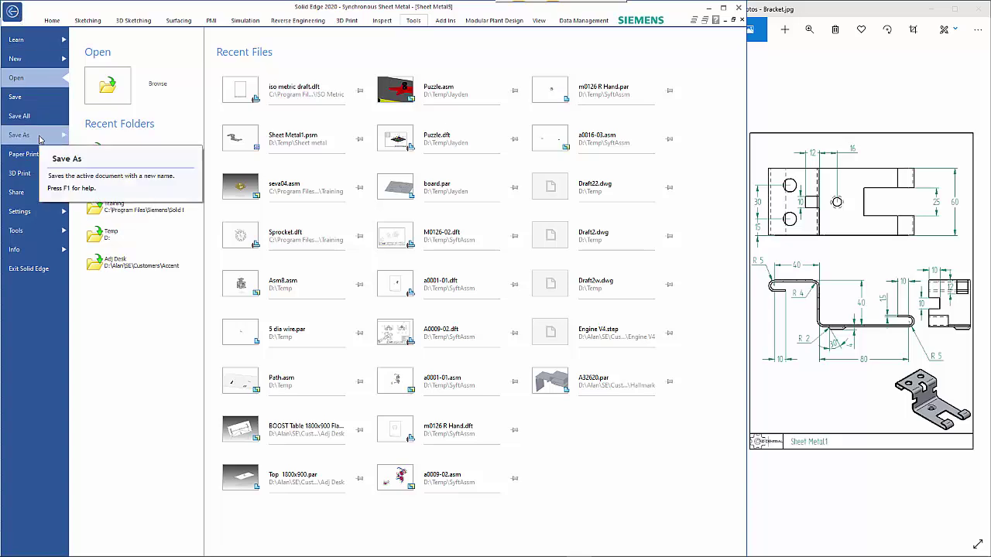
{"action": "left_click", "coordinate": [27, 135]}
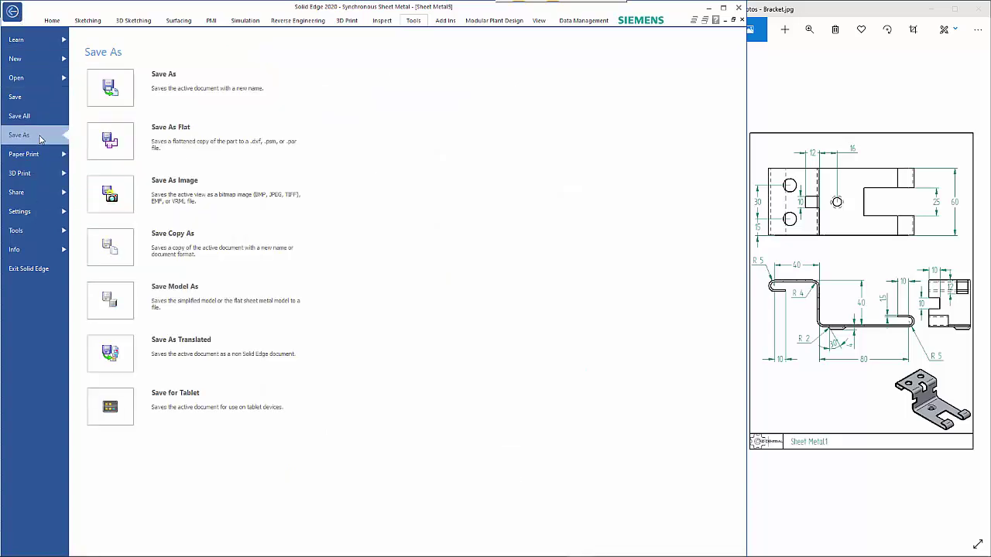
{"action": "left_click", "coordinate": [199, 147]}
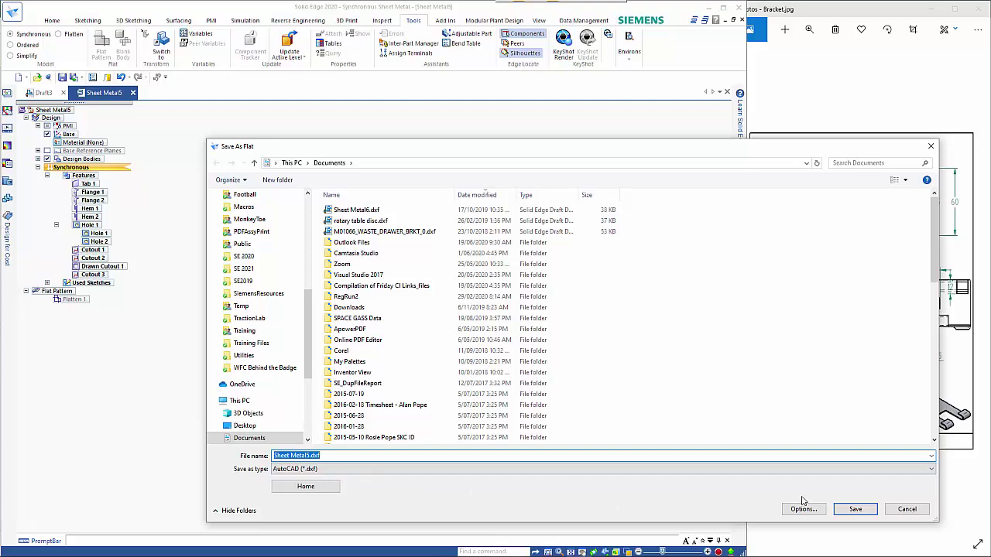
{"action": "left_click", "coordinate": [855, 509]}
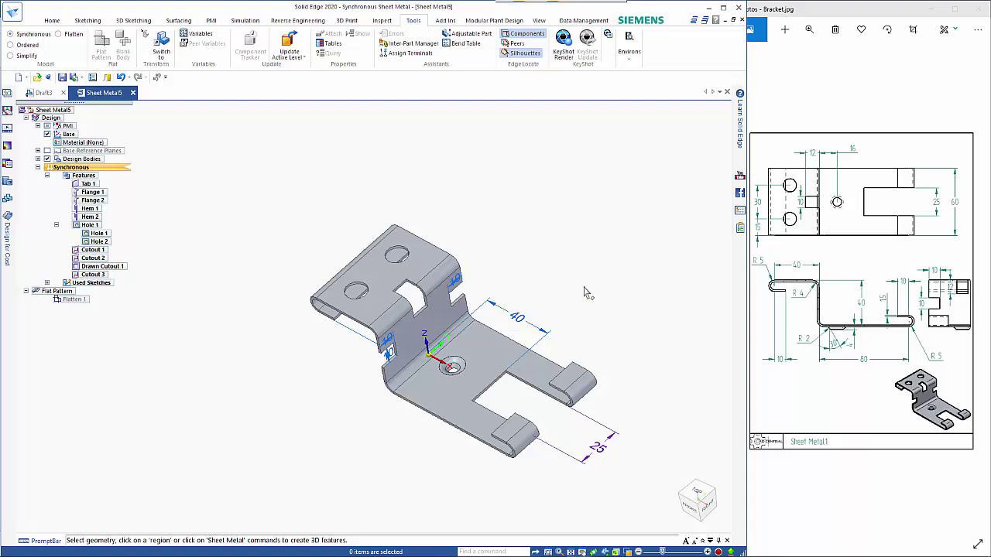
Step: Save the part as Bracket.psm in the D:\Temp\Sheet metal folder
{"action": "middle_click_drag", "start_coordinate": [586, 303], "coordinate": [591, 273]}
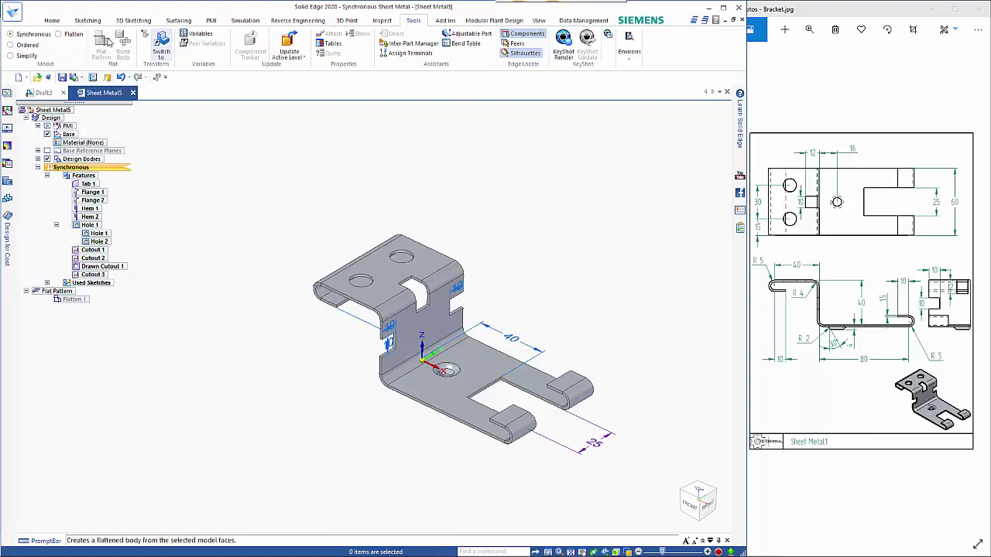
{"action": "left_click", "coordinate": [63, 78]}
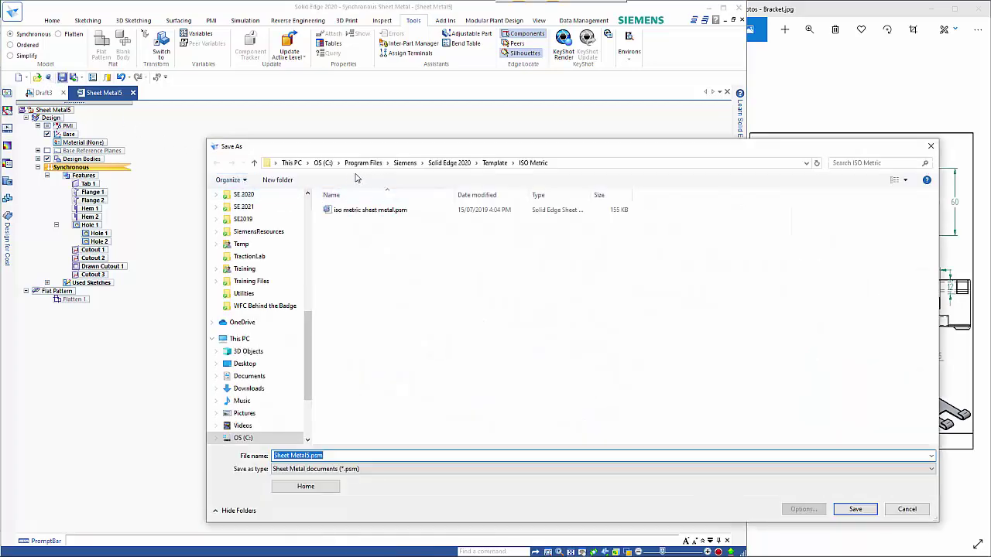
{"action": "scroll", "coordinate": [255, 405], "scroll_direction": "down", "scroll_amount": 2}
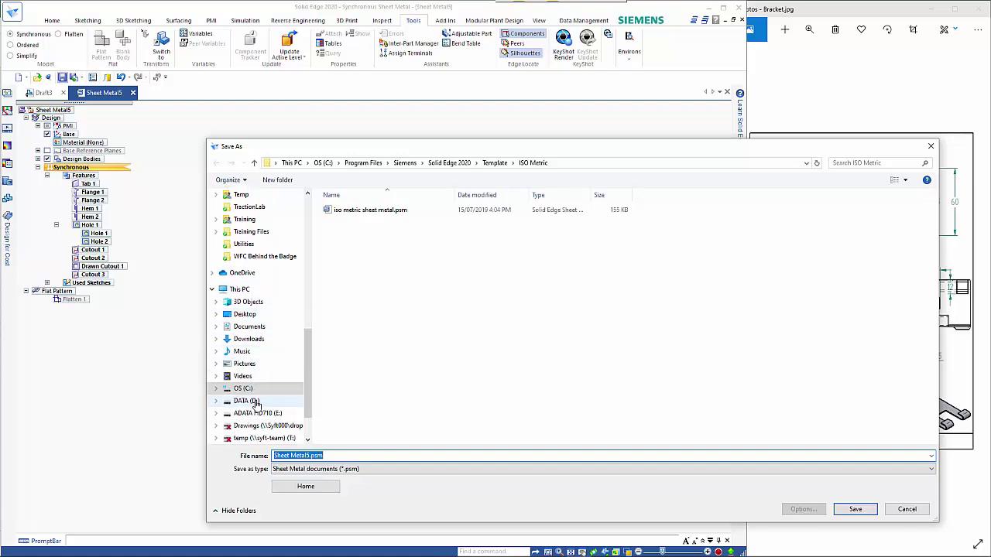
{"action": "left_click", "coordinate": [256, 402]}
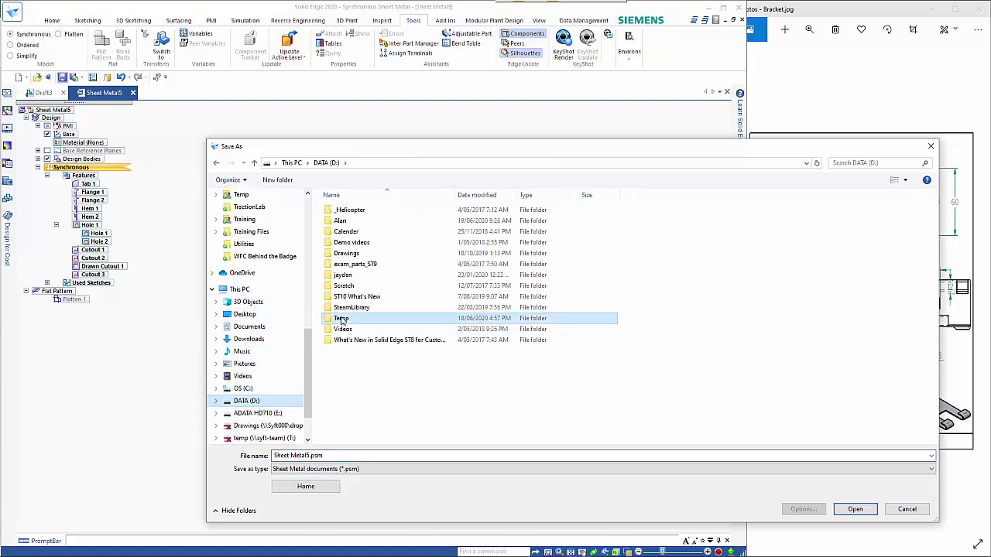
{"action": "double_click", "coordinate": [344, 319]}
{"action": "double_click", "coordinate": [349, 264]}
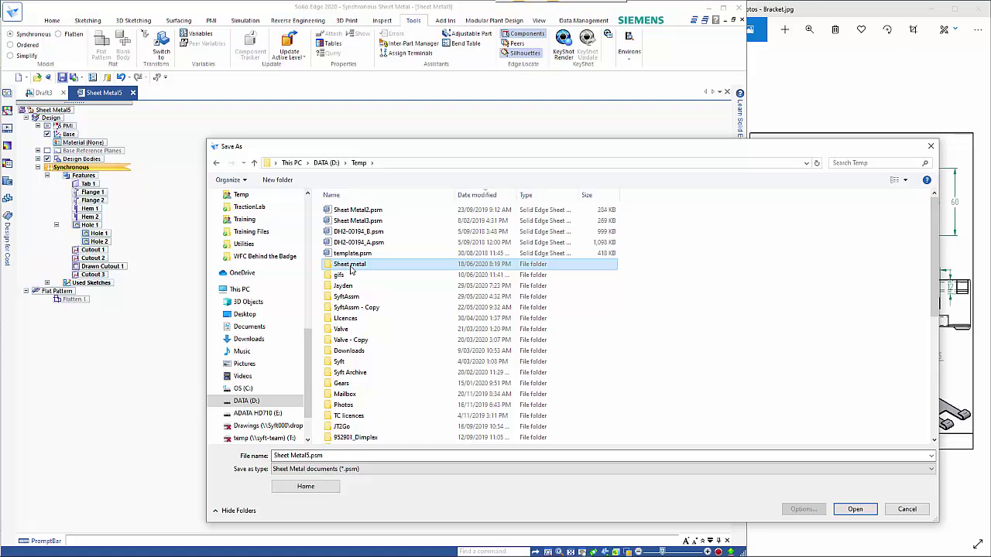
{"action": "left_click", "coordinate": [343, 455]}
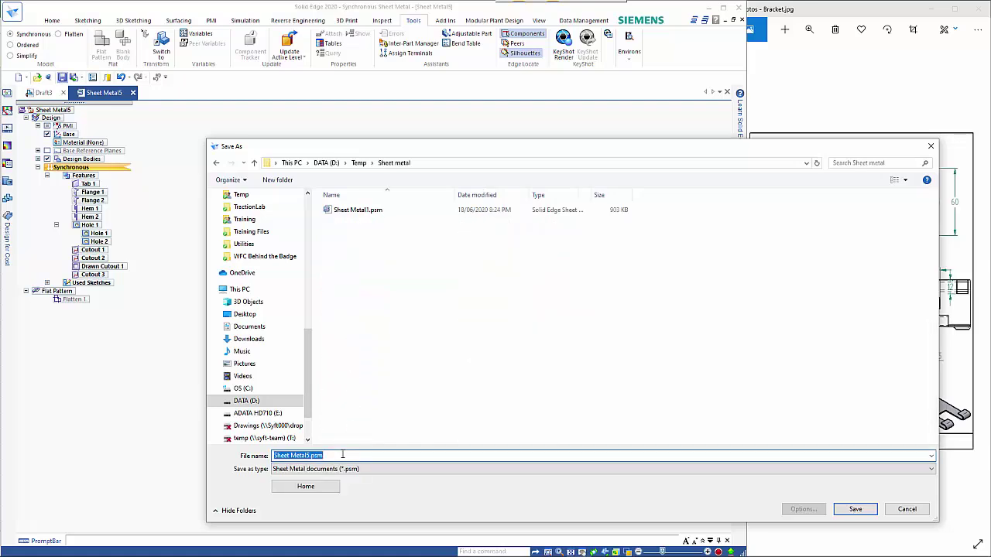
{"action": "type", "text": "Bracket"}
{"action": "key", "text": "Return"}
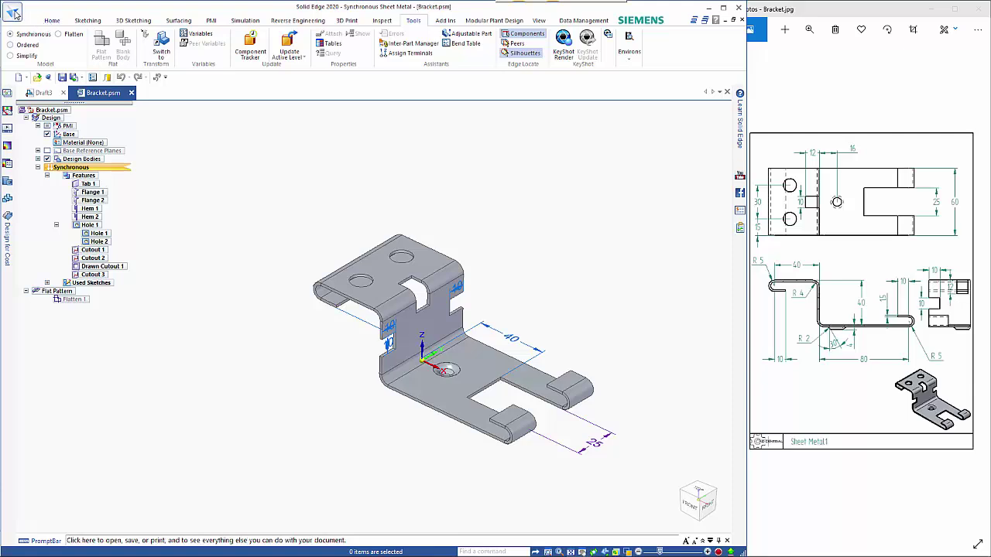
Step: Create an ISO metric drawing of the active model and place the bracket's side profile view
{"action": "left_click", "coordinate": [13, 12]}
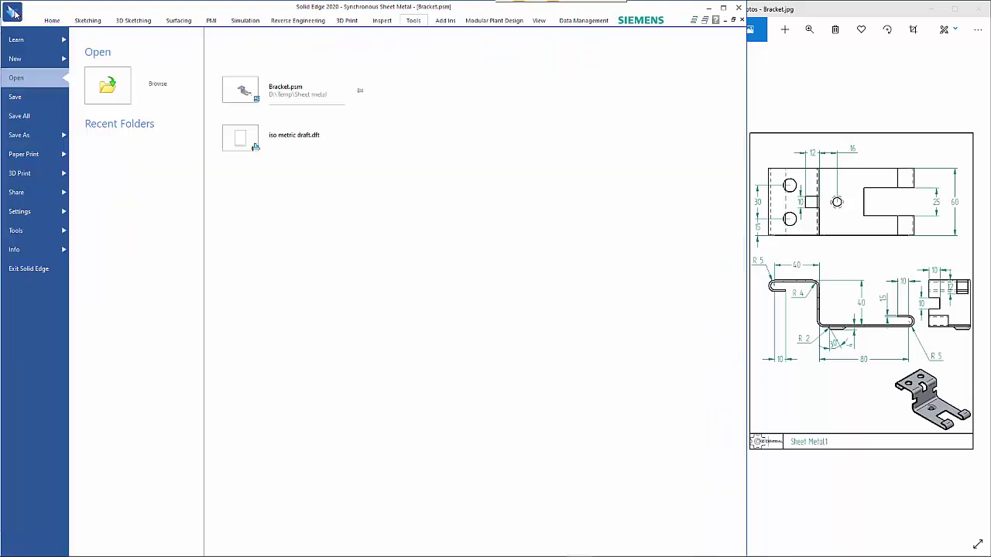
{"action": "left_click", "coordinate": [28, 62]}
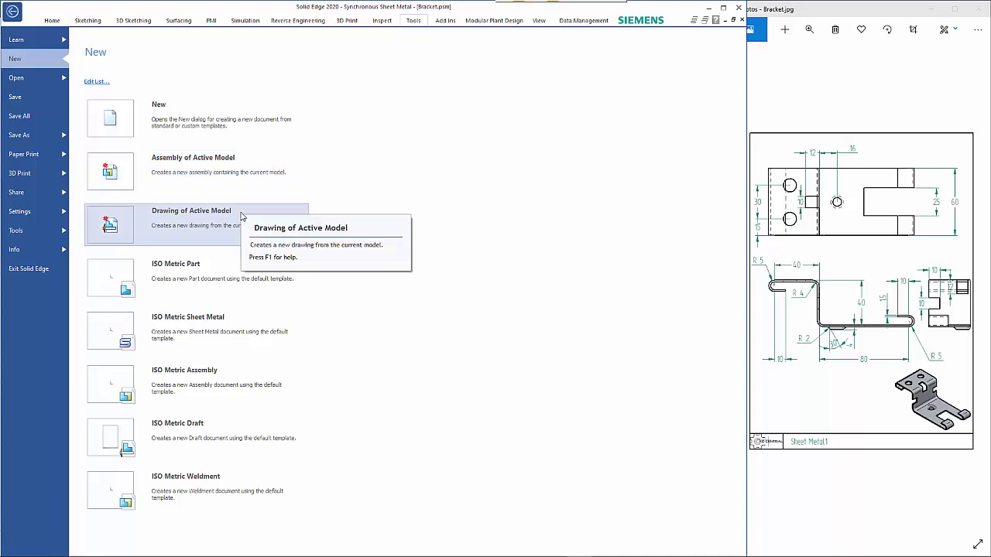
{"action": "left_click", "coordinate": [211, 229]}
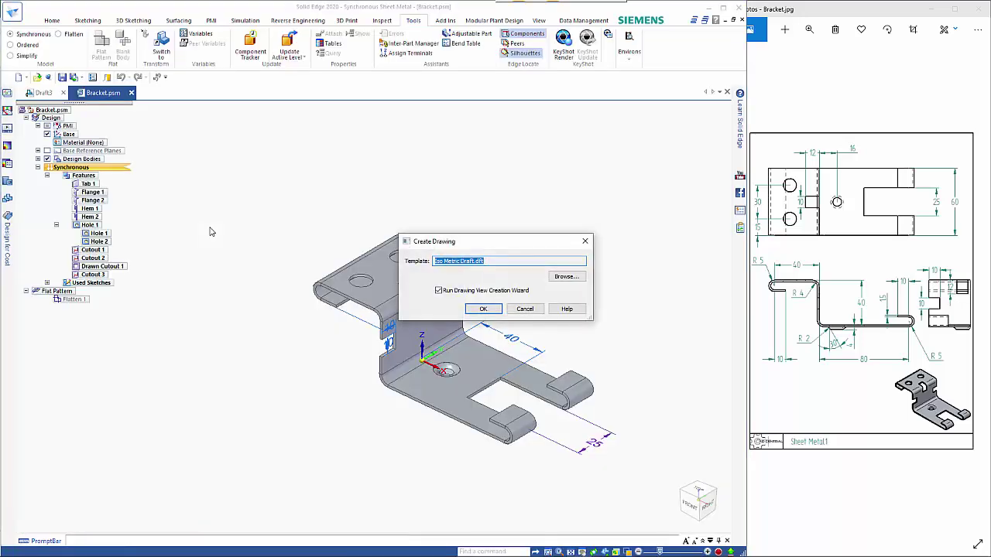
{"action": "left_click", "coordinate": [483, 309]}
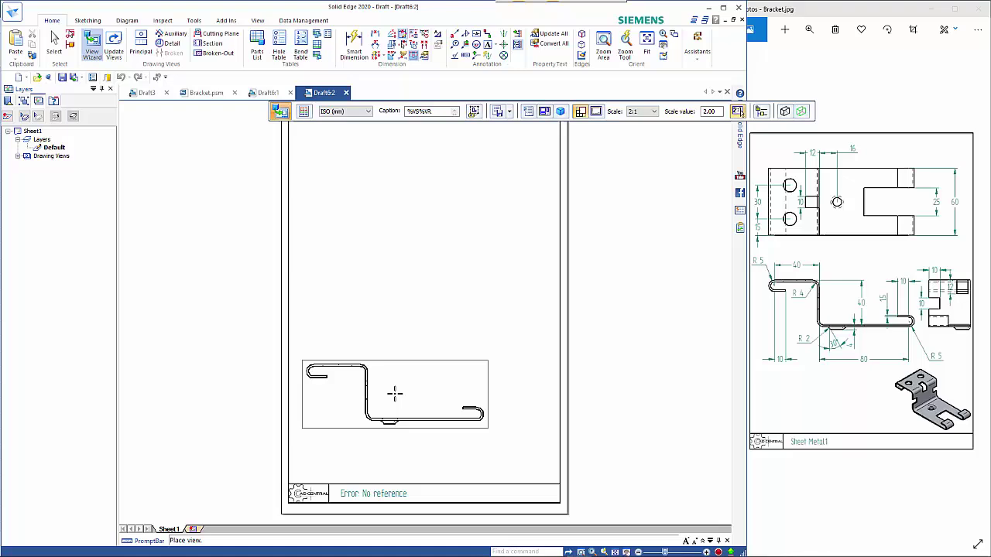
{"action": "left_click", "coordinate": [394, 394]}
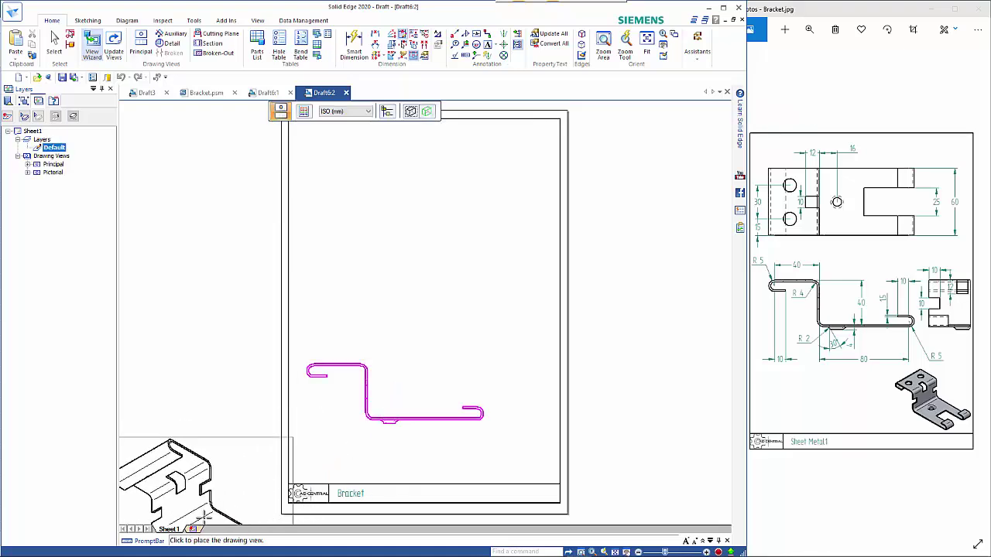
Step: Set Sheet1's background to A2-Sheet with title block
{"action": "right_click", "coordinate": [177, 530]}
{"action": "left_click", "coordinate": [212, 507]}
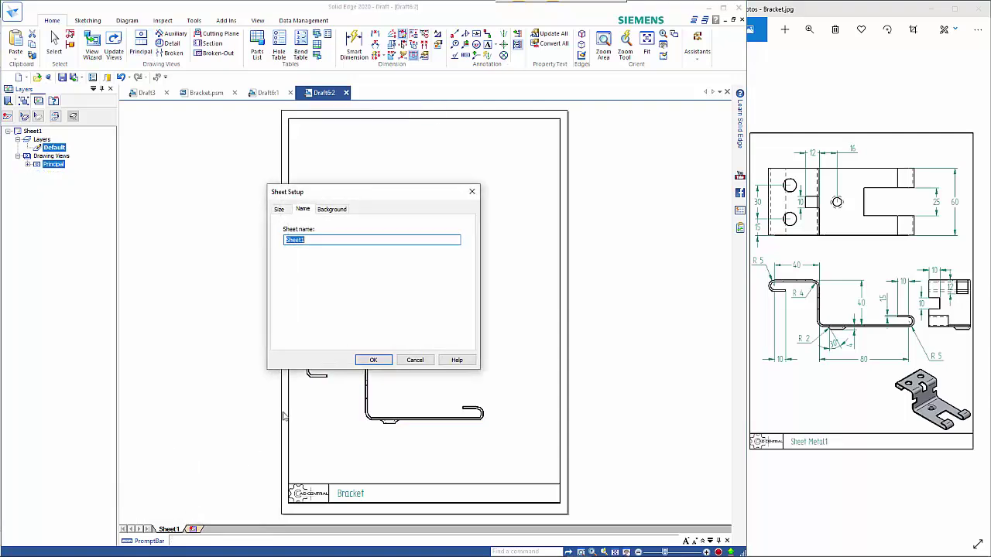
{"action": "left_click", "coordinate": [331, 210]}
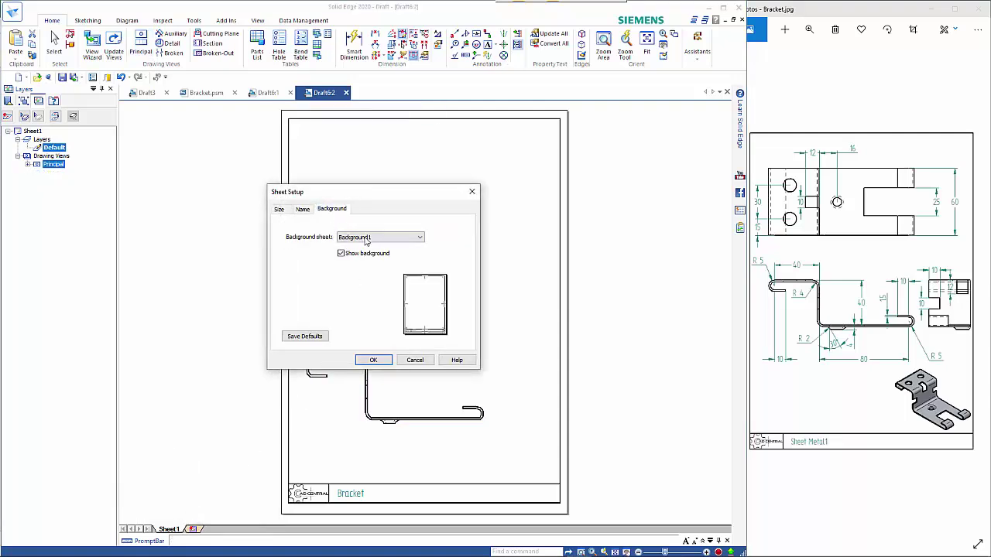
{"action": "left_click", "coordinate": [369, 237]}
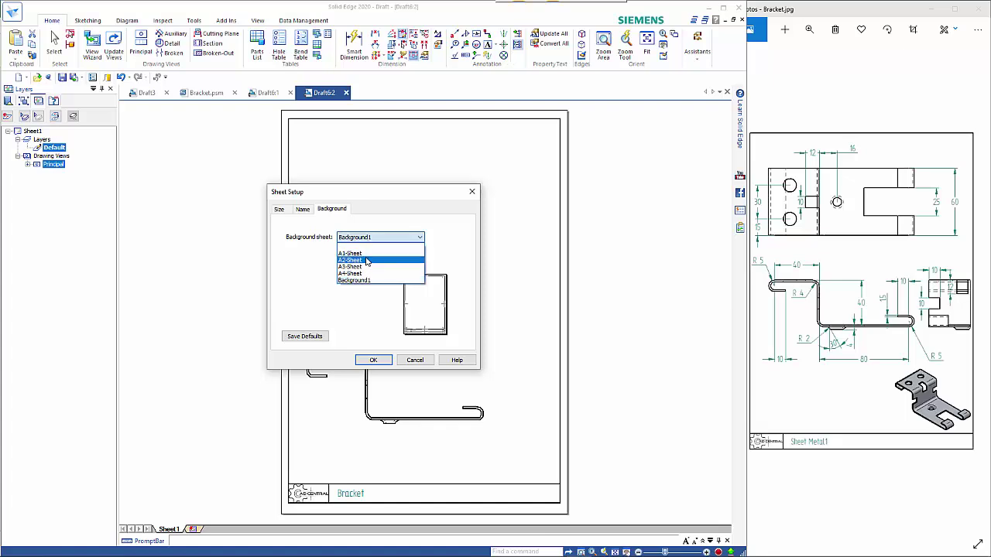
{"action": "left_click", "coordinate": [363, 261]}
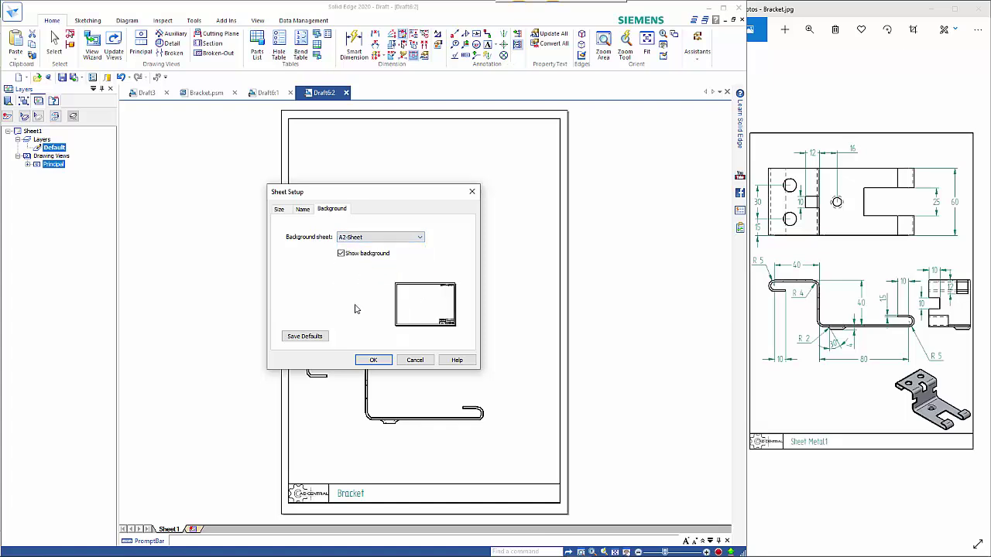
{"action": "left_click", "coordinate": [372, 360]}
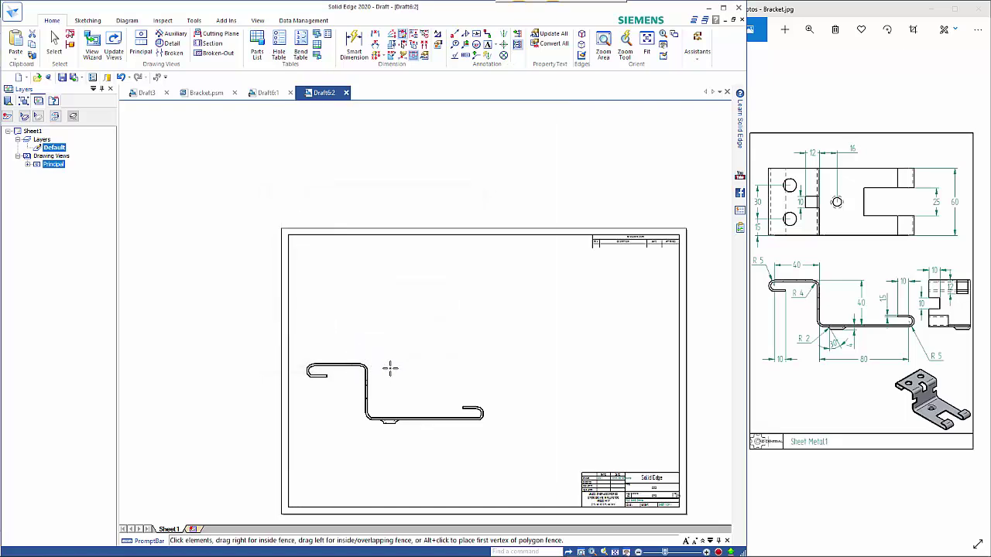
Step: Shift the side view down and project plan, end and pictorial views from it
{"action": "left_click", "coordinate": [432, 463]}
{"action": "middle_click_drag", "start_coordinate": [447, 477], "coordinate": [359, 356]}
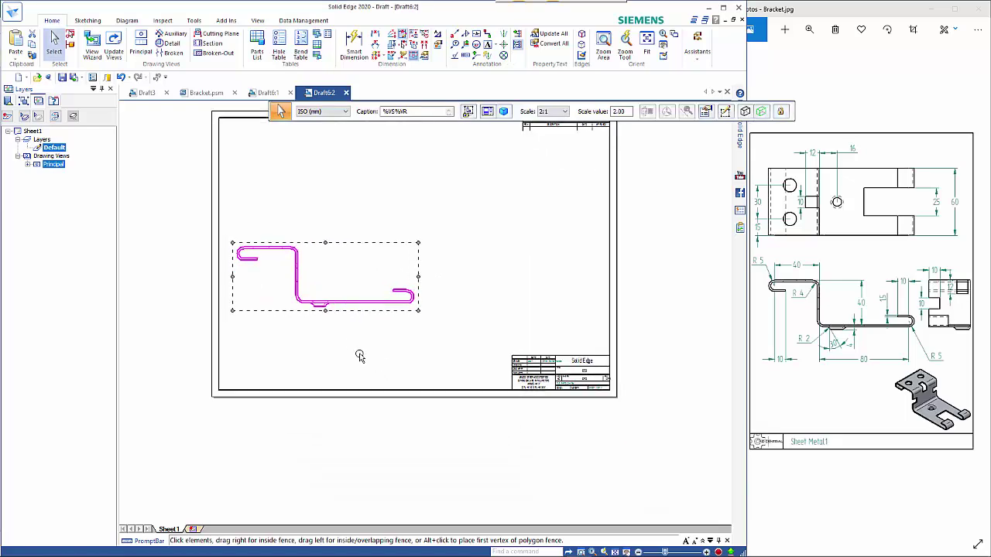
{"action": "left_click_drag", "start_coordinate": [352, 305], "coordinate": [352, 326]}
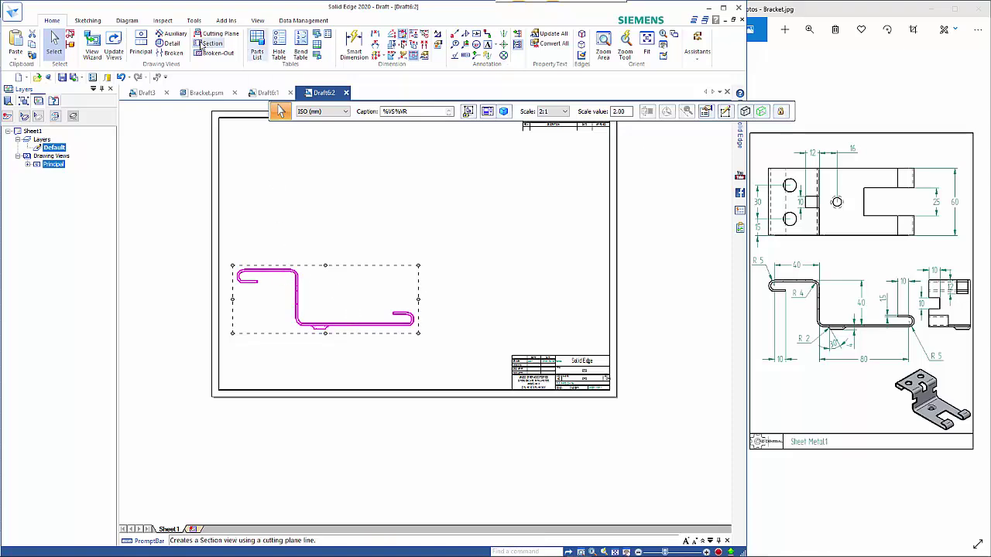
{"action": "left_click", "coordinate": [142, 44]}
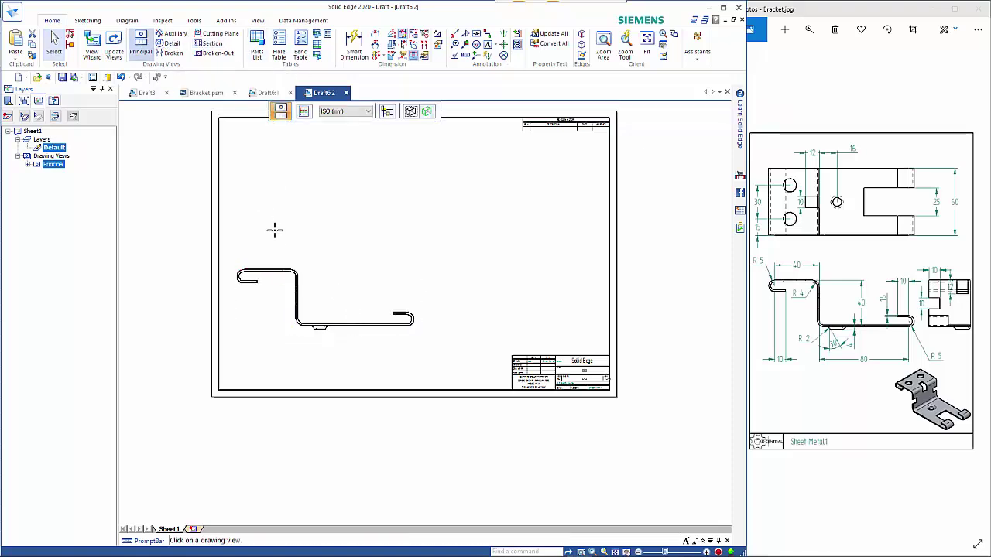
{"action": "left_click", "coordinate": [283, 273]}
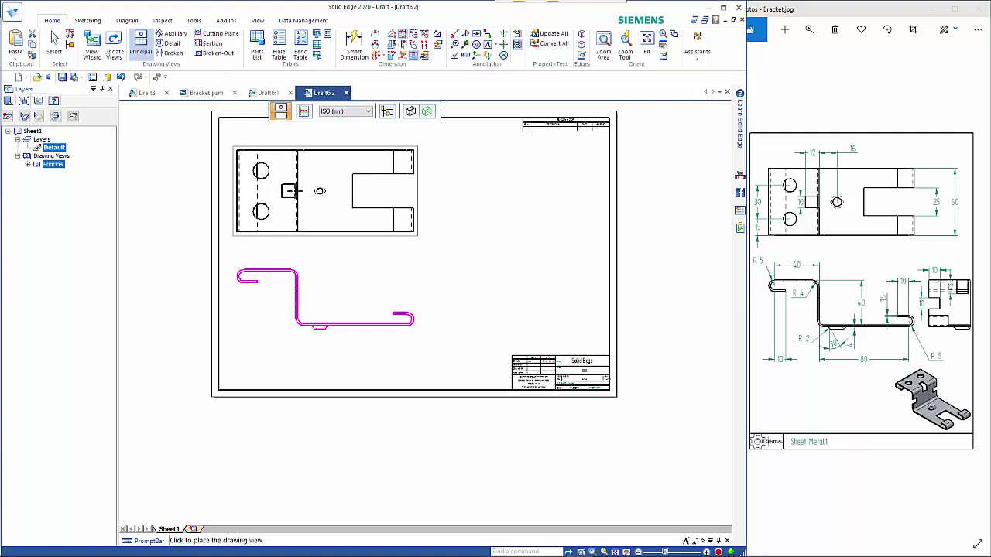
{"action": "left_click", "coordinate": [513, 294]}
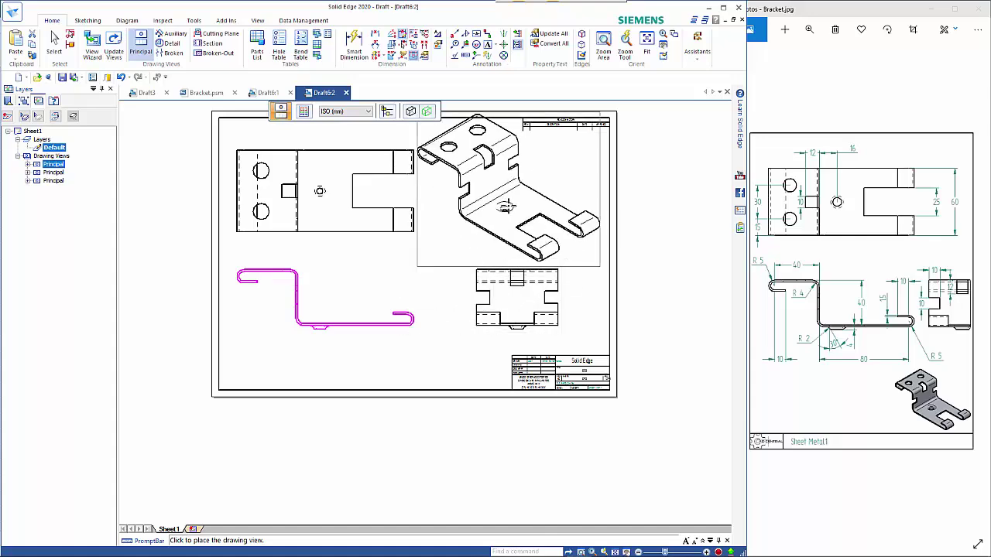
{"action": "left_click", "coordinate": [505, 207]}
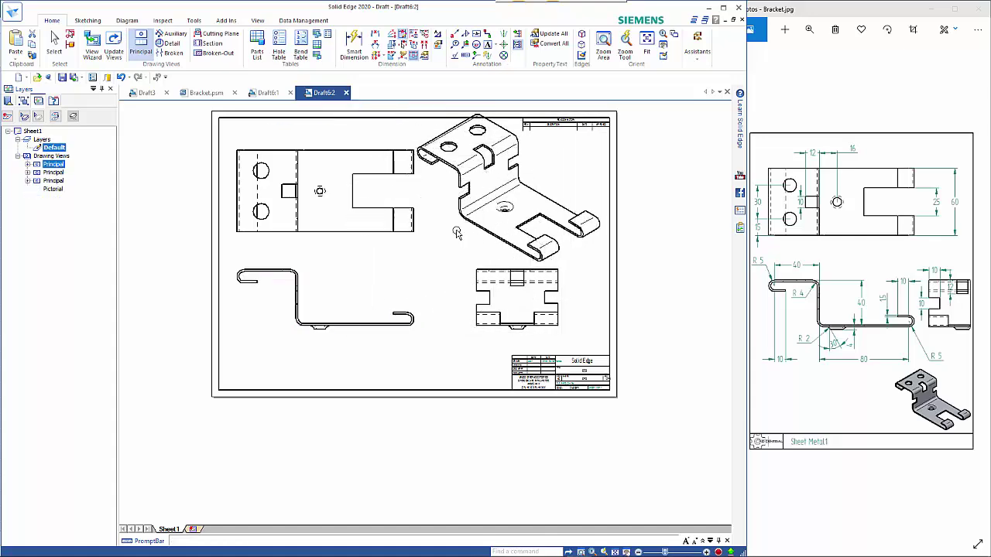
Step: Set the pictorial view to 1:1 scale, Shaded with Edges, and update views
{"action": "left_click", "coordinate": [460, 177]}
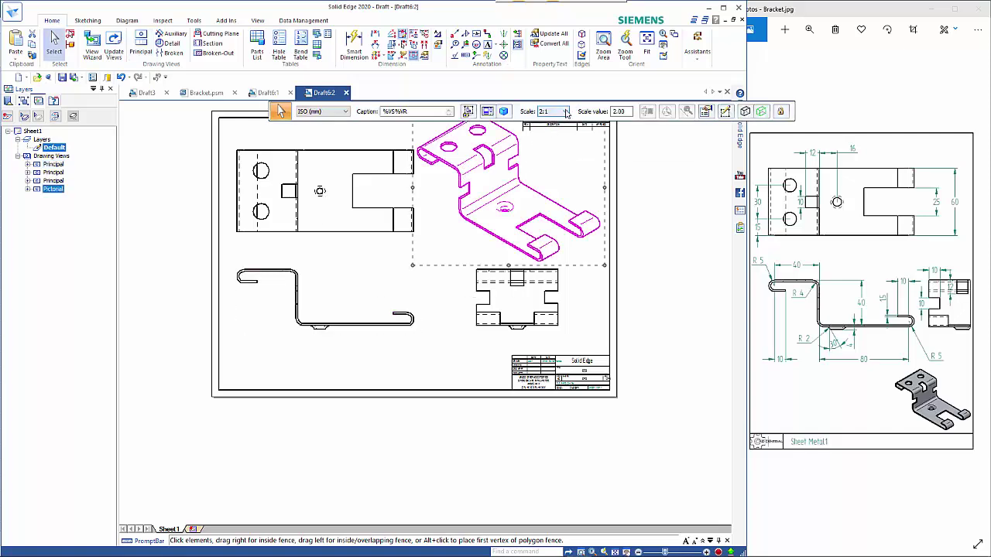
{"action": "left_click", "coordinate": [564, 112]}
{"action": "left_click", "coordinate": [546, 154]}
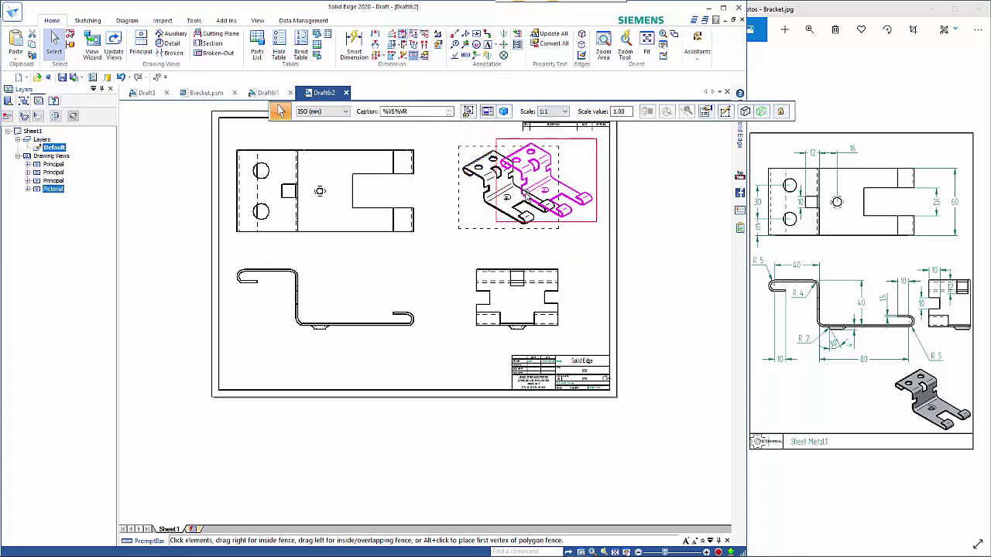
{"action": "left_click", "coordinate": [747, 115]}
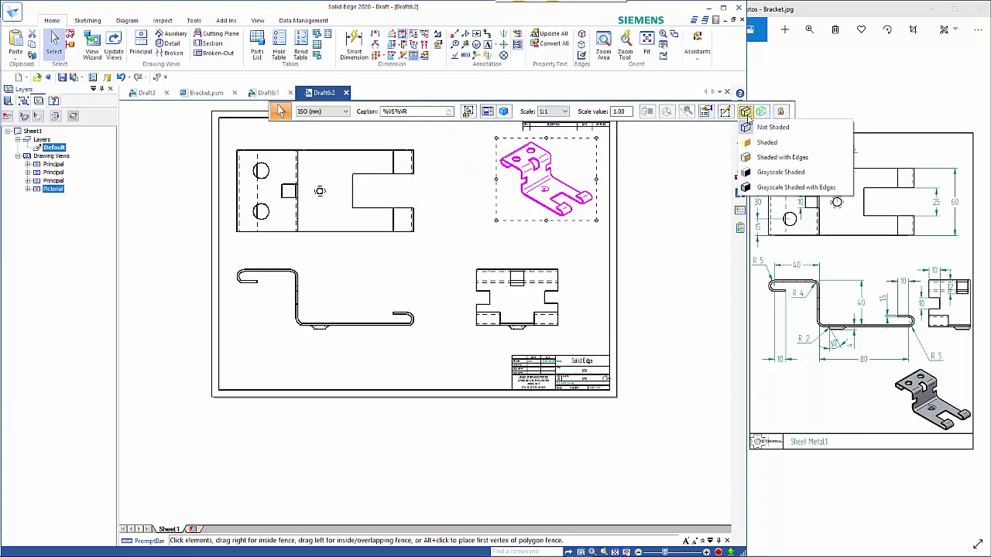
{"action": "left_click", "coordinate": [747, 157]}
{"action": "left_click", "coordinate": [457, 174]}
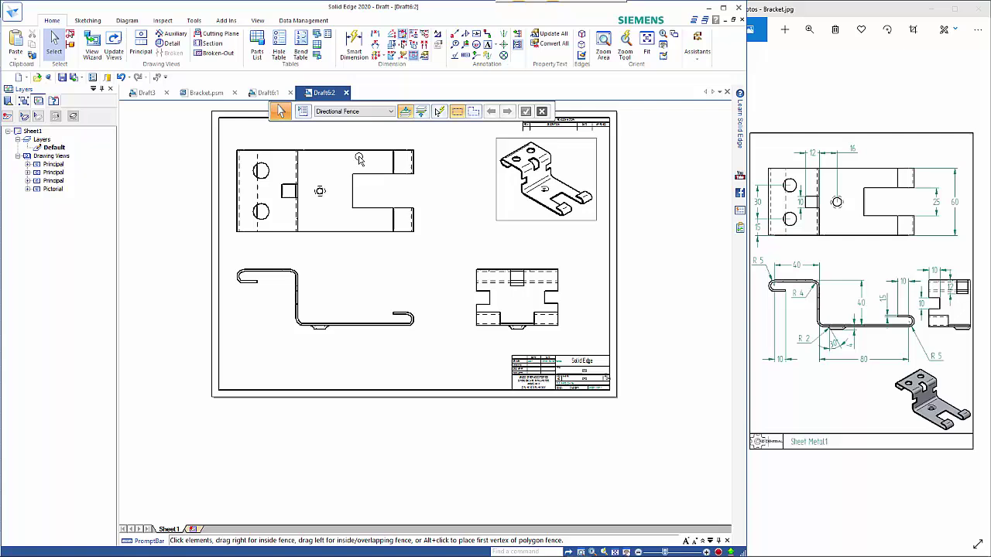
{"action": "left_click", "coordinate": [114, 45]}
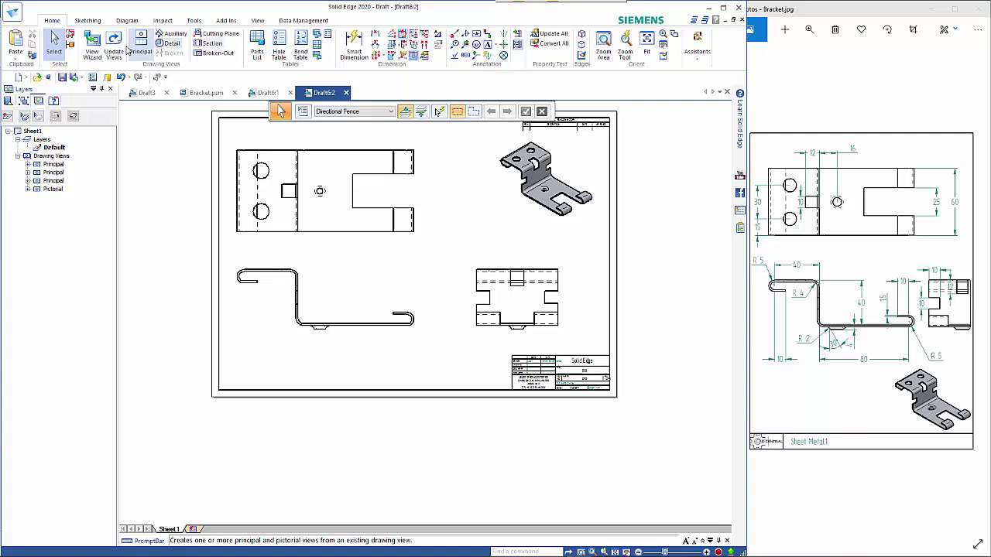
{"action": "left_click", "coordinate": [354, 45]}
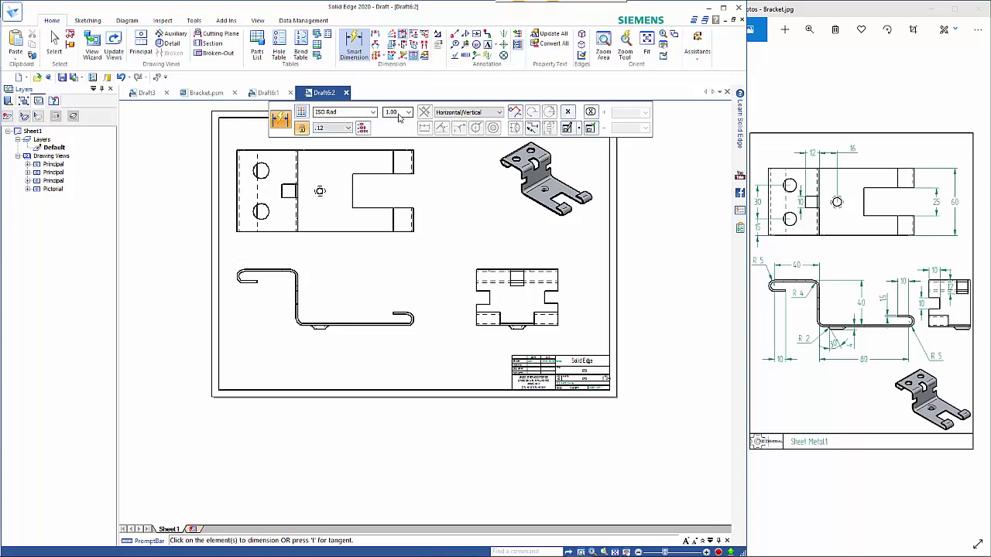
Step: Set dimension text size to 3.00, place R 5 on the hook arc, and undo the stray bend radius
{"action": "left_click", "coordinate": [408, 113]}
{"action": "left_click", "coordinate": [396, 136]}
{"action": "left_click", "coordinate": [237, 271]}
{"action": "left_click", "coordinate": [238, 252]}
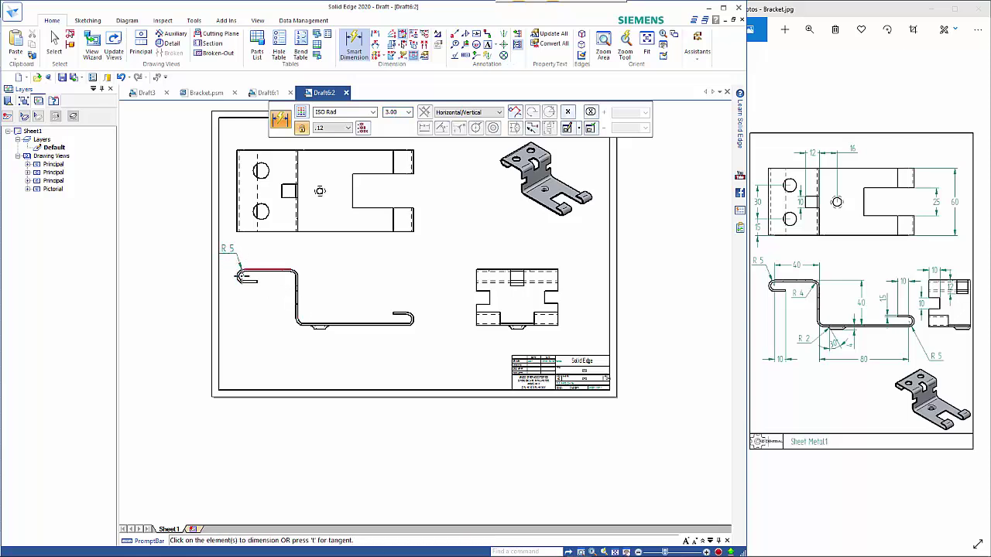
{"action": "left_click", "coordinate": [241, 275]}
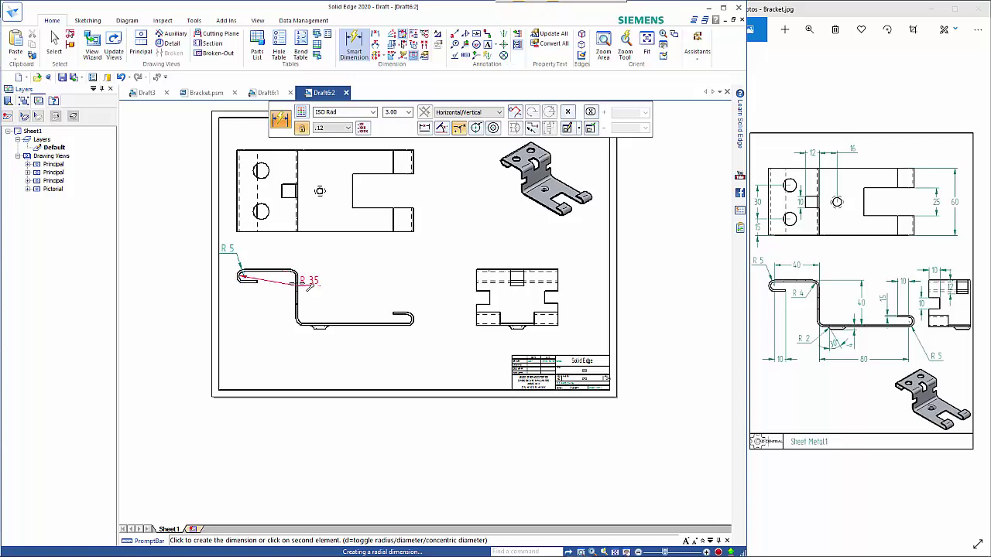
{"action": "left_click", "coordinate": [309, 272]}
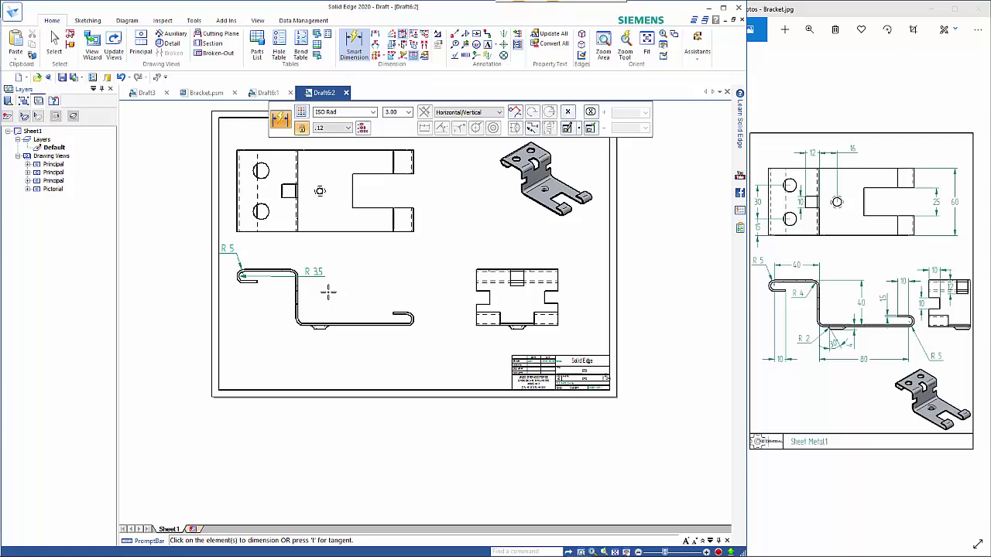
{"action": "key", "text": "ctrl+z"}
Step: Dimension the hook's 40 mm horizontal length and bring the whole sheet into view
{"action": "left_click", "coordinate": [354, 44]}
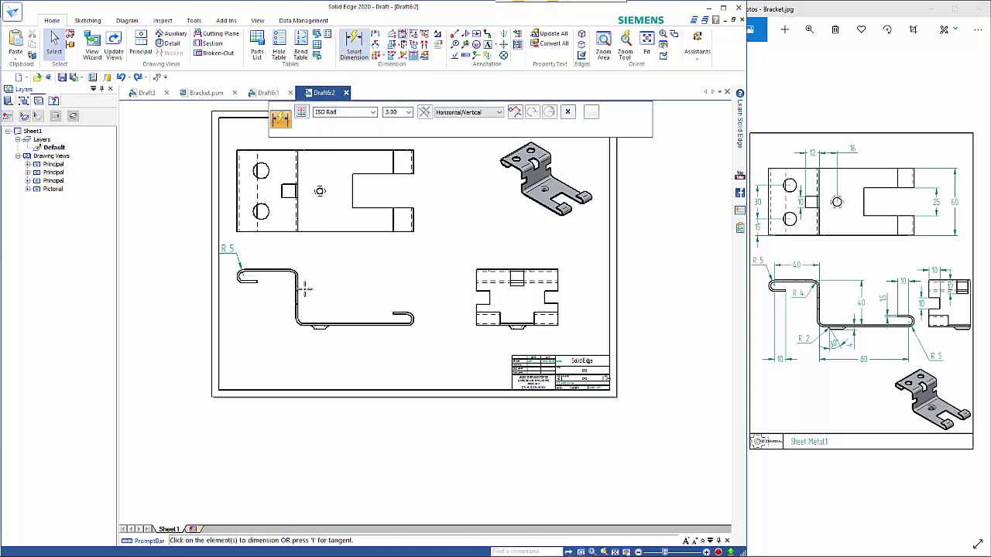
{"action": "left_click", "coordinate": [297, 284]}
{"action": "scroll", "coordinate": [264, 242], "scroll_direction": "up", "scroll_amount": 2}
{"action": "scroll", "coordinate": [264, 242], "scroll_direction": "up", "scroll_amount": 3}
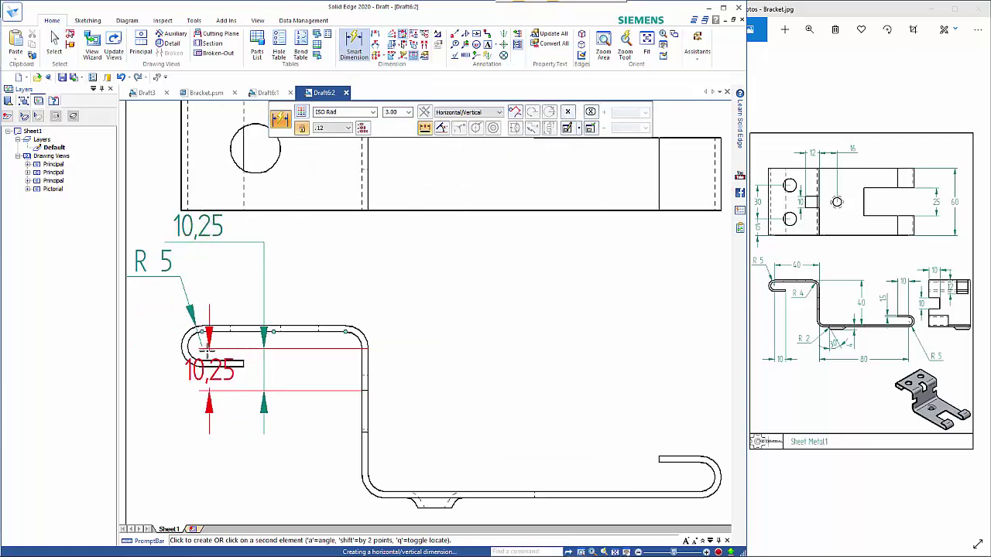
{"action": "left_click", "coordinate": [201, 333]}
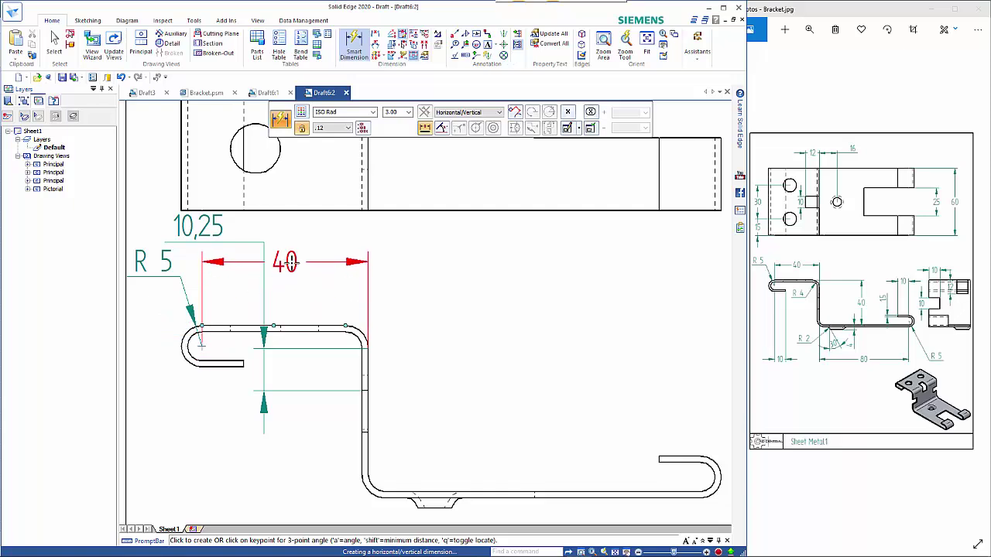
{"action": "left_click", "coordinate": [283, 276]}
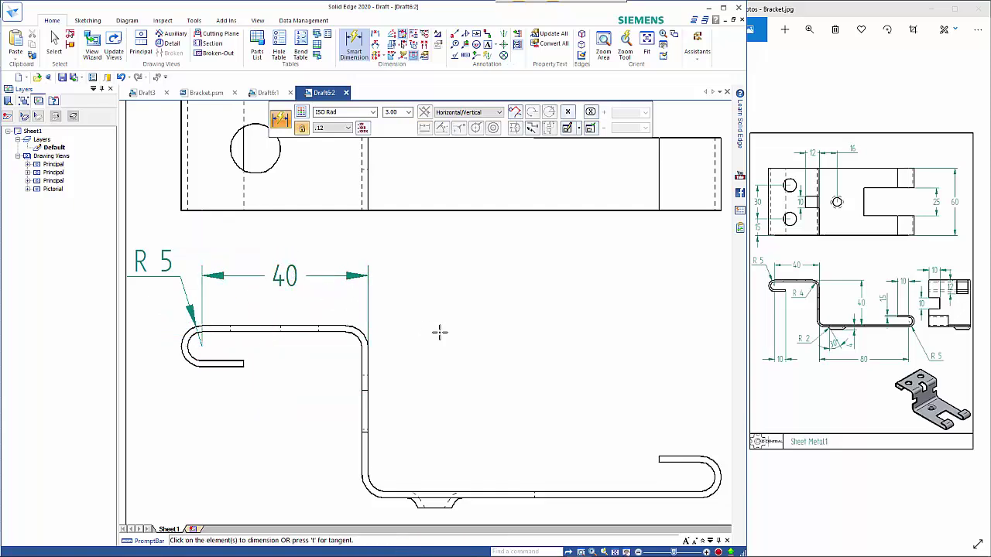
{"action": "key", "text": "Escape"}
{"action": "scroll", "coordinate": [510, 362], "scroll_direction": "down", "scroll_amount": 4}
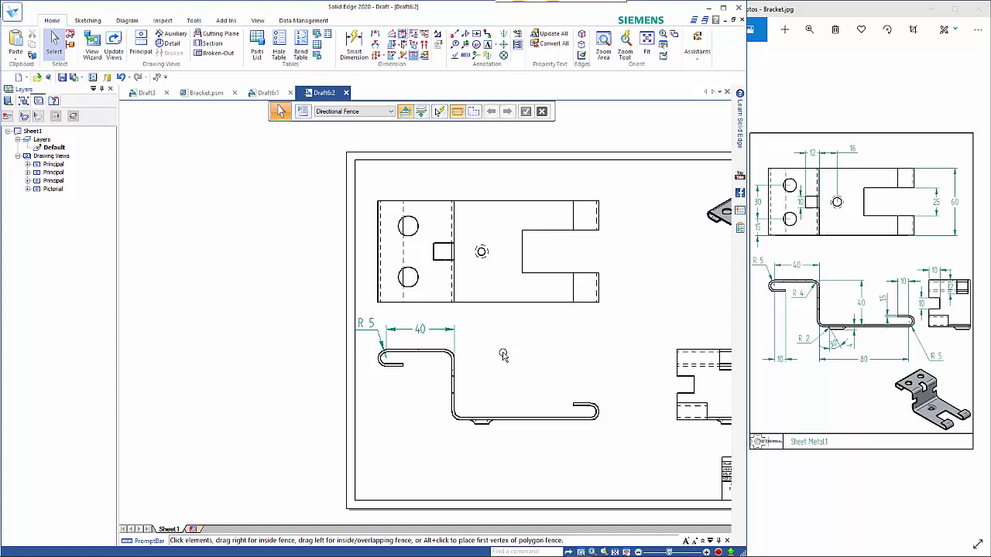
{"action": "middle_click_drag", "start_coordinate": [504, 355], "coordinate": [364, 338]}
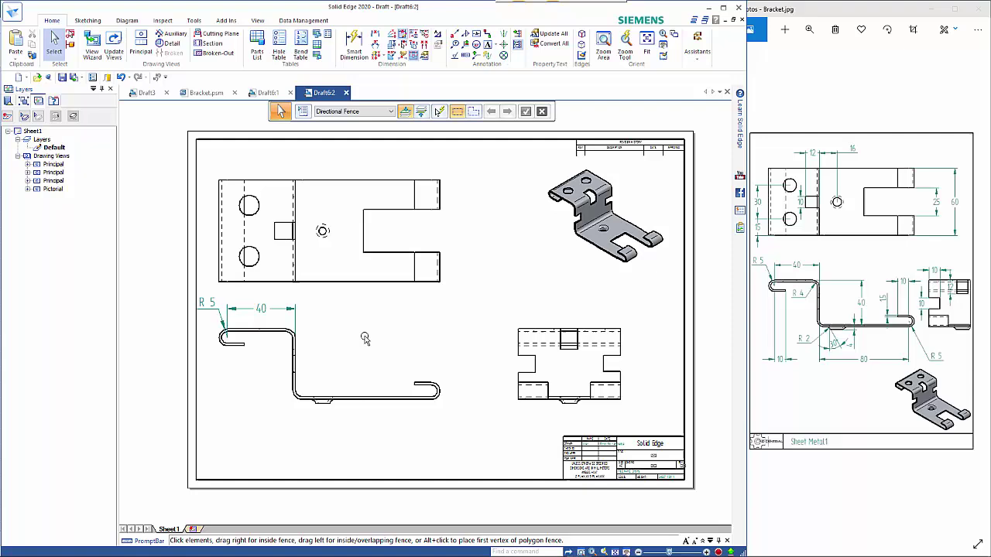
{"action": "key", "text": "ctrl+n"}
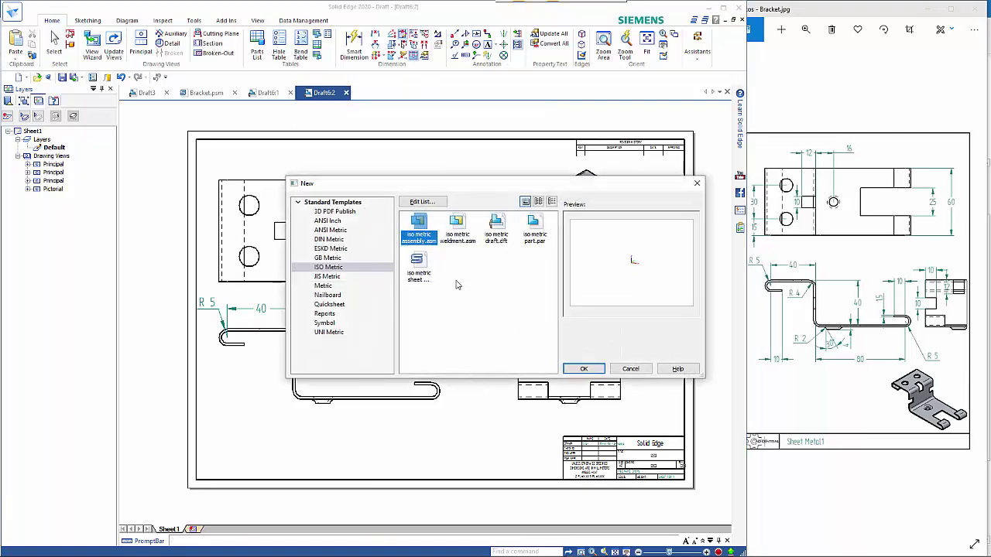
Step: Create an ISO metric sheet metal part and set up line sketching locked to the base plane
{"action": "left_click", "coordinate": [420, 261]}
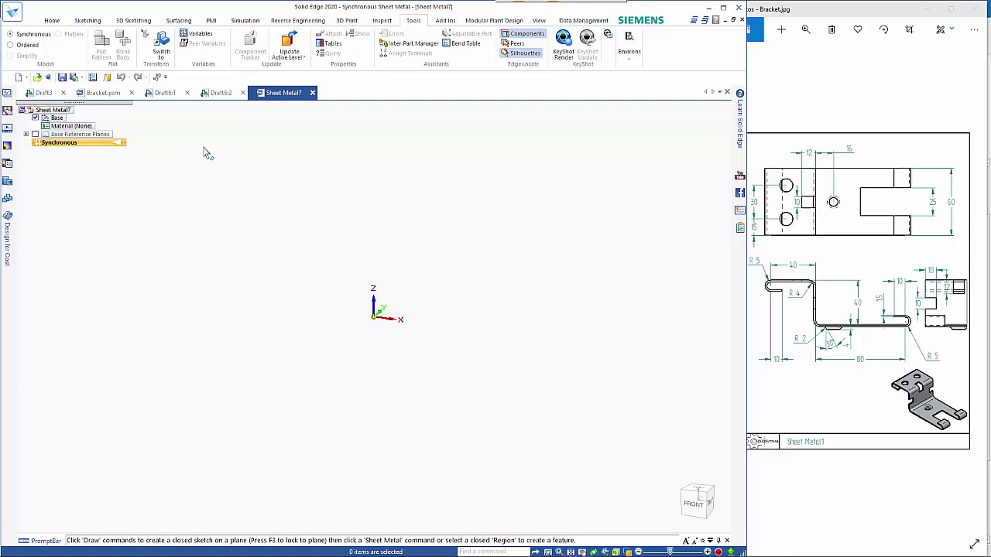
{"action": "left_click", "coordinate": [52, 20]}
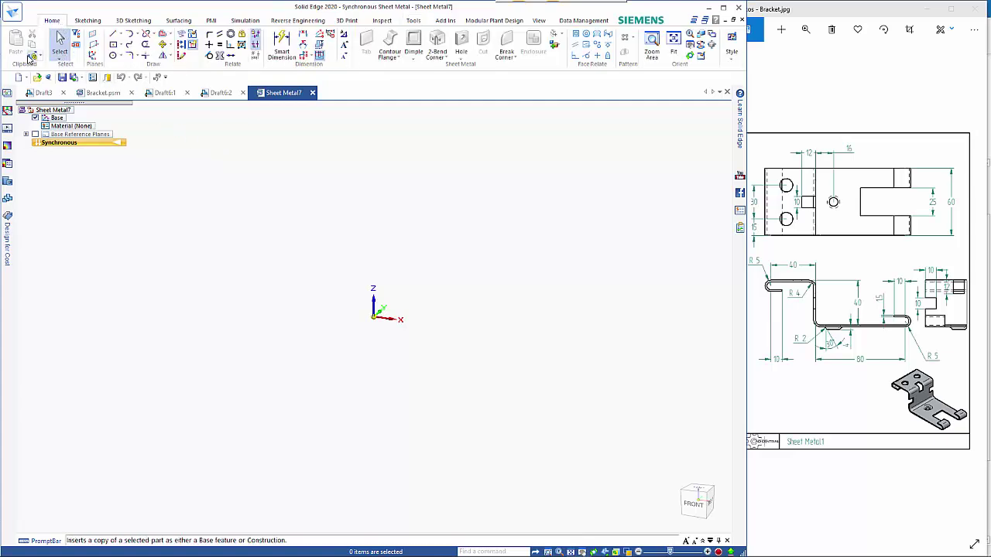
{"action": "left_click", "coordinate": [113, 34]}
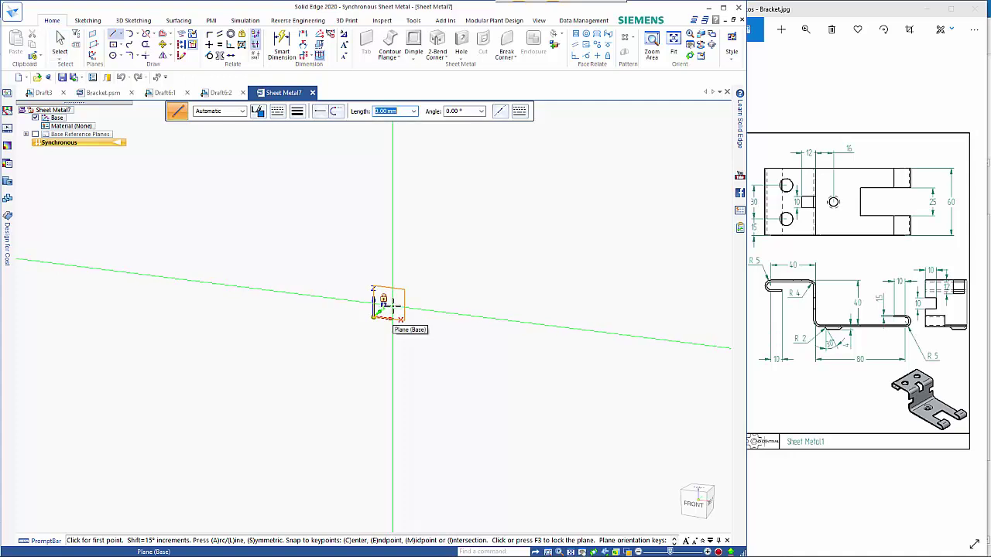
{"action": "left_click", "coordinate": [384, 300]}
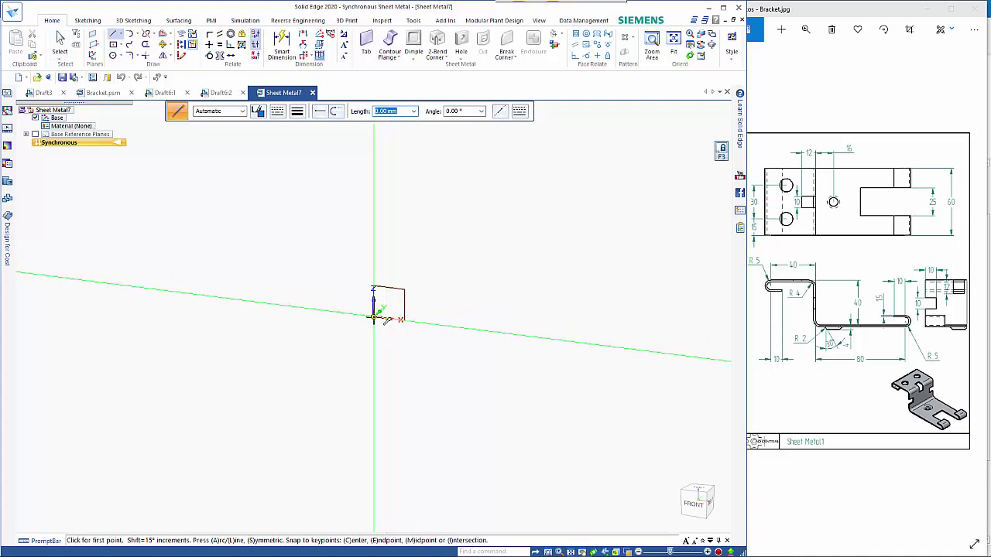
{"action": "key", "text": "ctrl+h"}
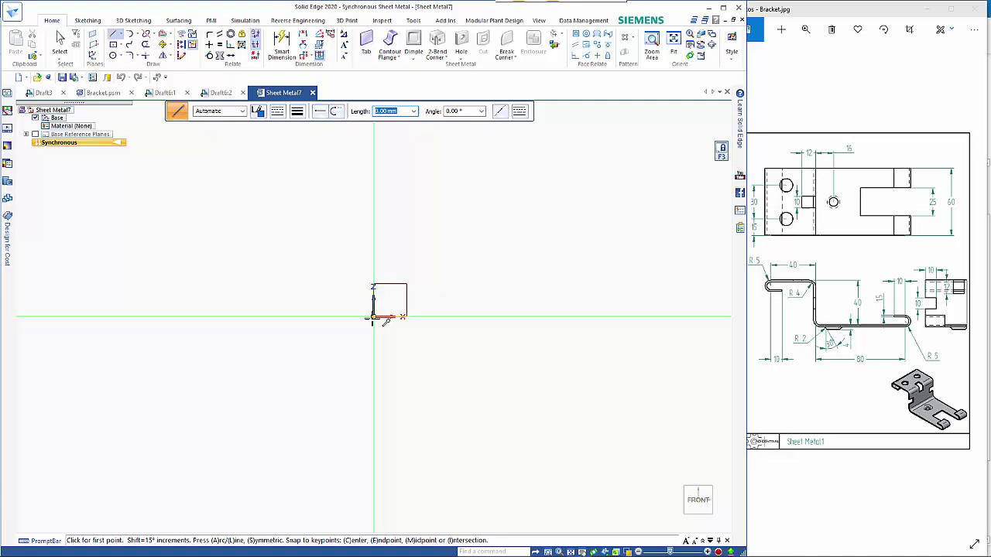
Step: Draw the 80 mm horizontal base line from the origin
{"action": "left_click", "coordinate": [372, 317]}
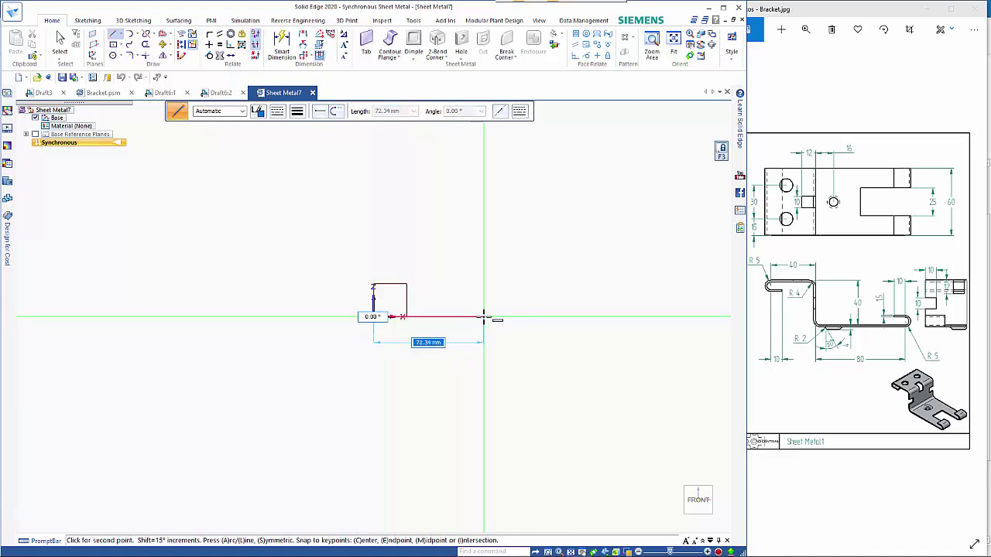
{"action": "type", "text": "80"}
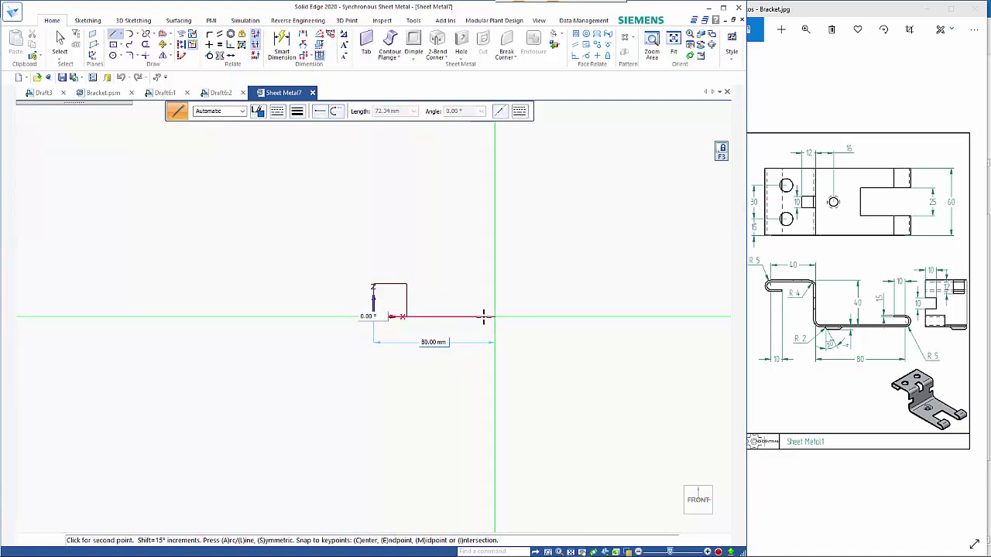
{"action": "key", "text": "Tab"}
{"action": "left_click", "coordinate": [492, 317]}
{"action": "right_click", "coordinate": [467, 338]}
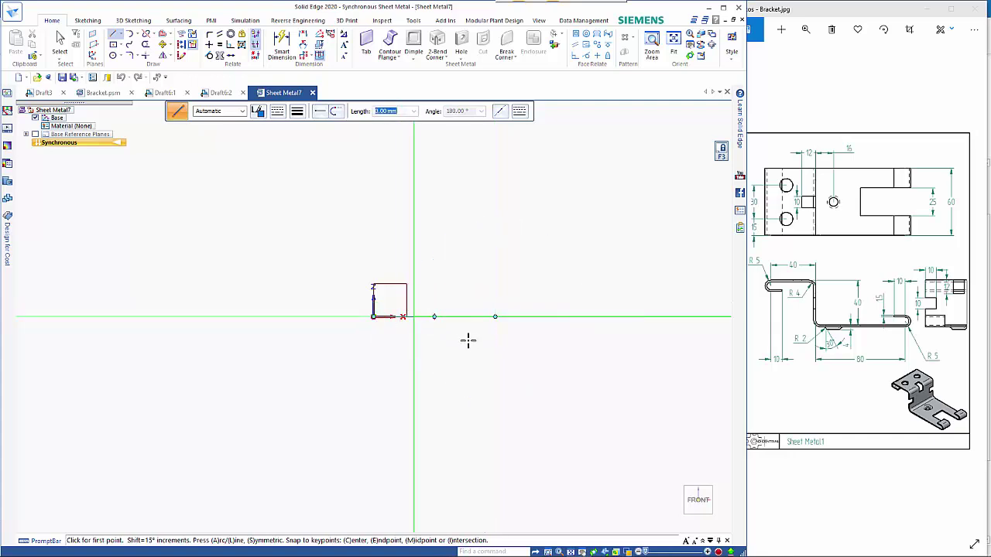
Step: Draw a 40 mm vertical rise from the origin and a 40 mm leftward top line
{"action": "left_click", "coordinate": [372, 317]}
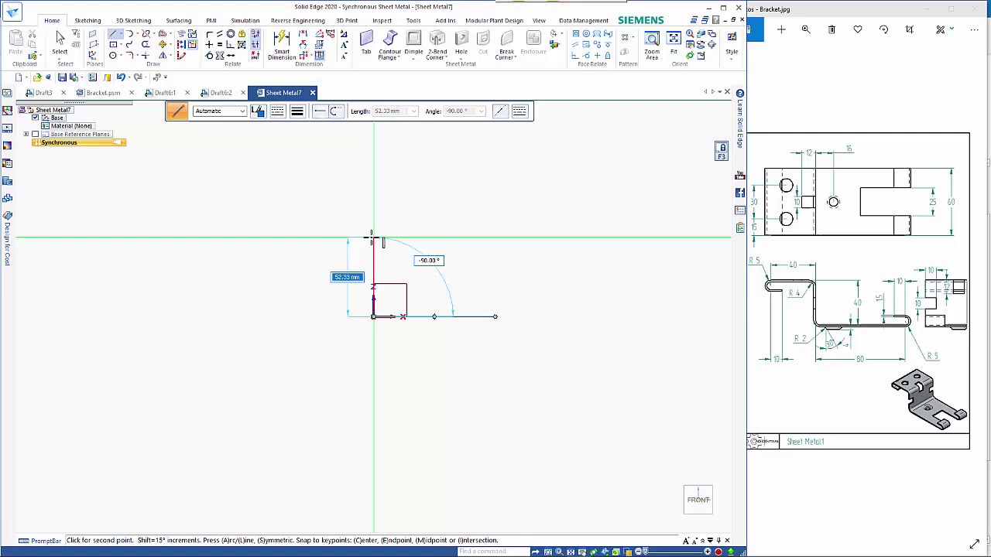
{"action": "type", "text": "40"}
{"action": "key", "text": "Tab"}
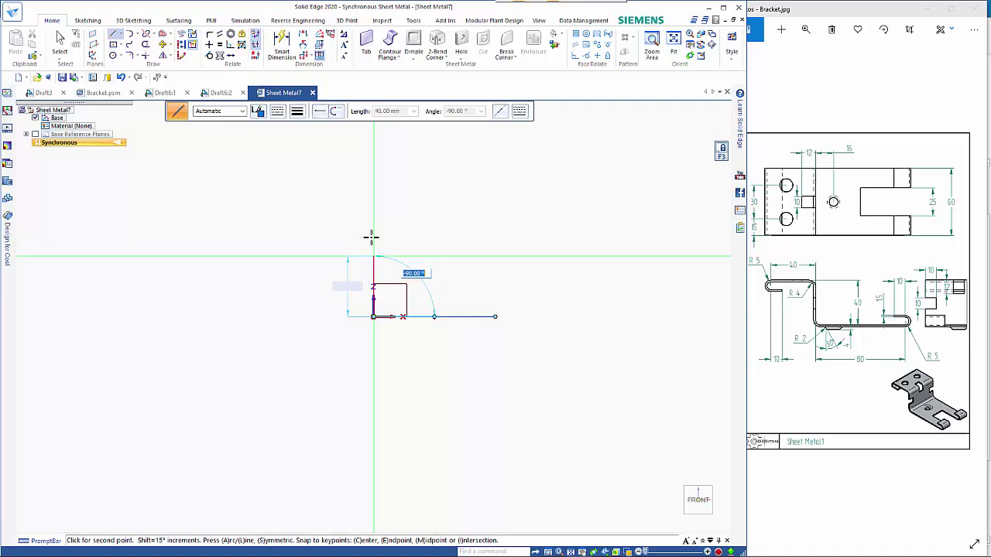
{"action": "left_click", "coordinate": [371, 237]}
{"action": "type", "text": "40"}
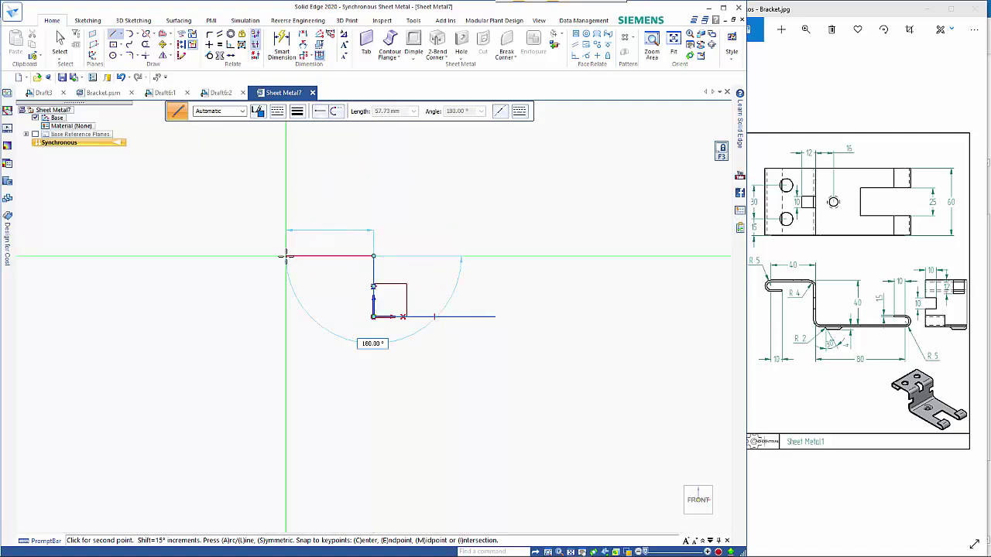
{"action": "key", "text": "Tab"}
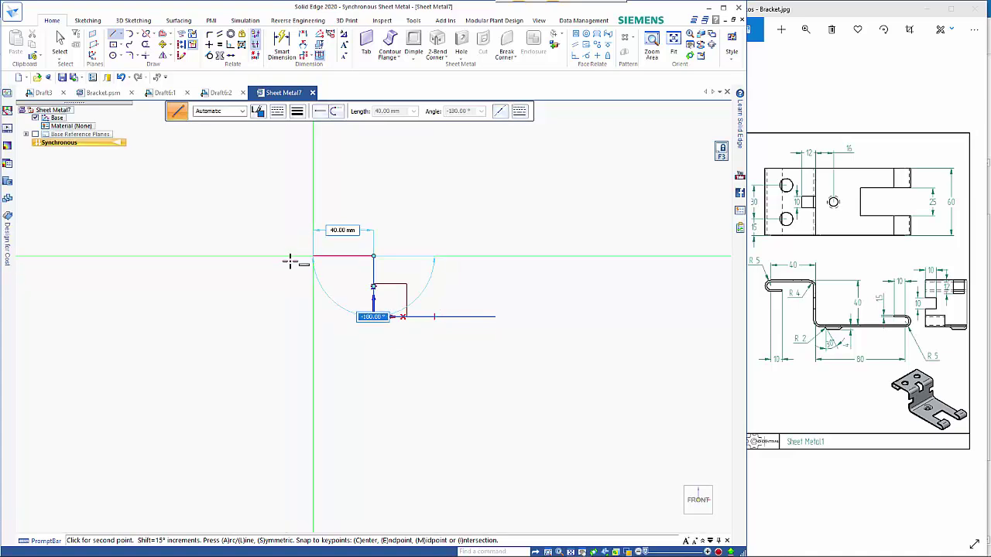
{"action": "left_click", "coordinate": [286, 257]}
{"action": "key", "text": "Escape"}
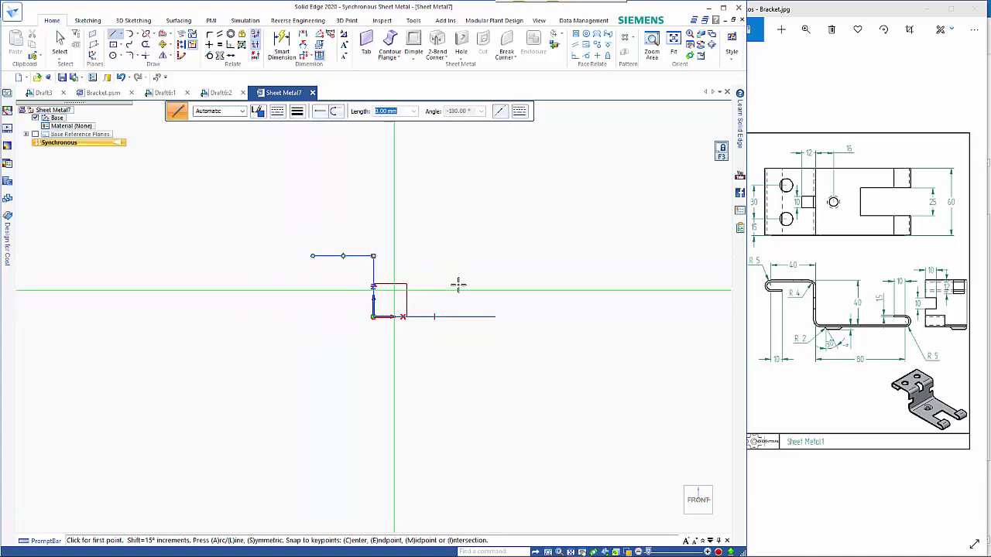
{"action": "key", "text": "Escape"}
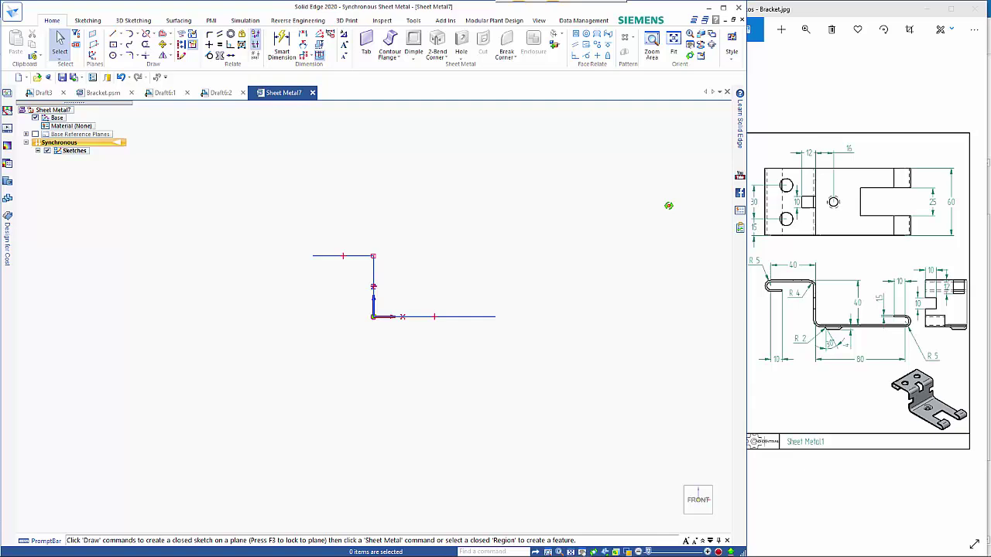
{"action": "mouse_move", "coordinate": [668, 206]}
{"action": "middle_mouse_down"}
{"action": "mouse_move", "coordinate": [635, 270]}
{"action": "mouse_move", "coordinate": [645, 265]}
{"action": "middle_mouse_up"}
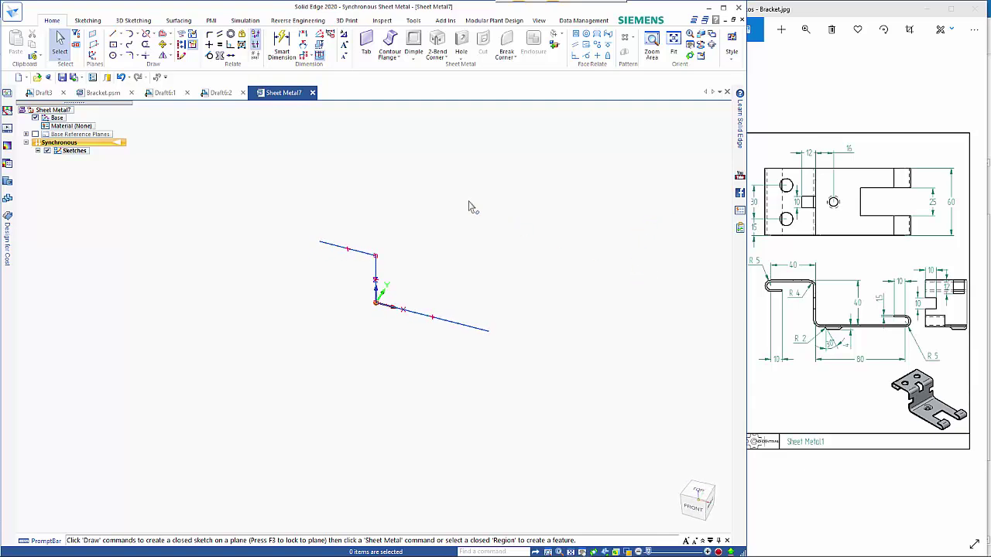
Step: Build a contour flange on the sketch profile, 60 mm wide symmetrically and 1.5 mm thick
{"action": "left_click", "coordinate": [389, 45]}
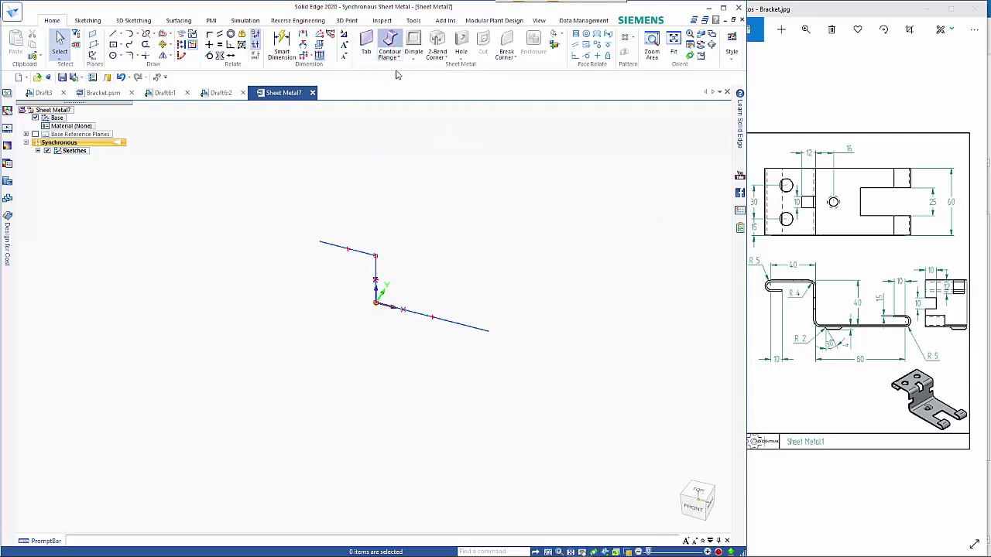
{"action": "left_click", "coordinate": [420, 315]}
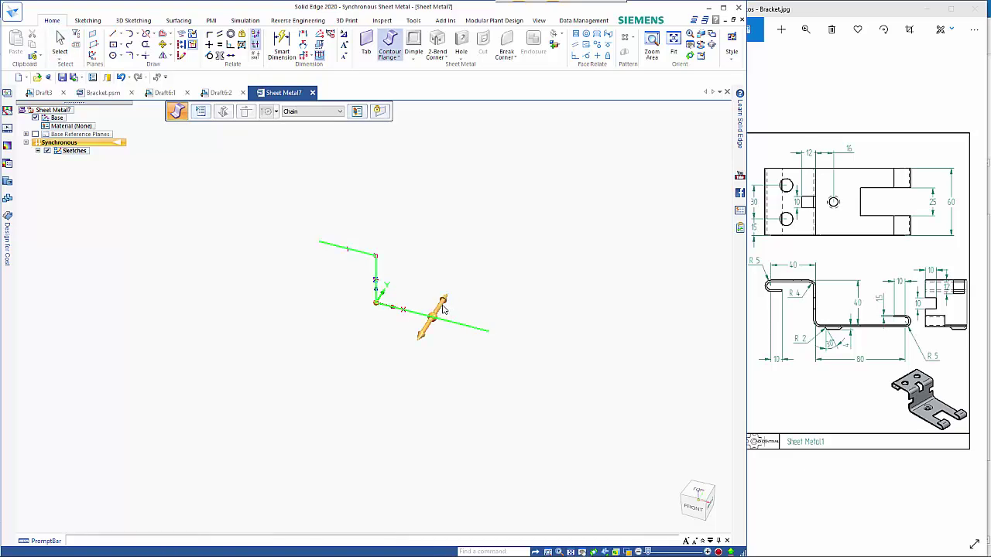
{"action": "left_click", "coordinate": [444, 310]}
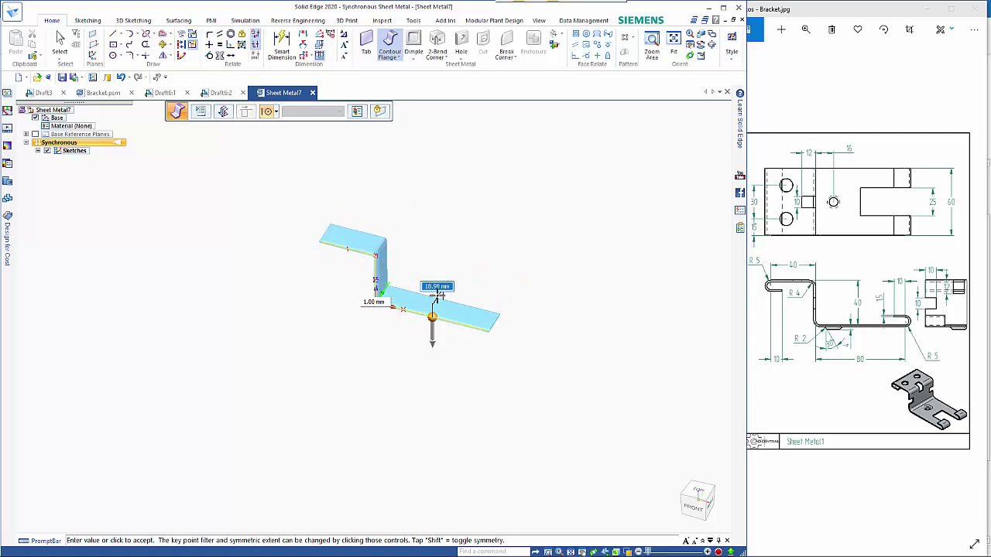
{"action": "key", "text": "shift"}
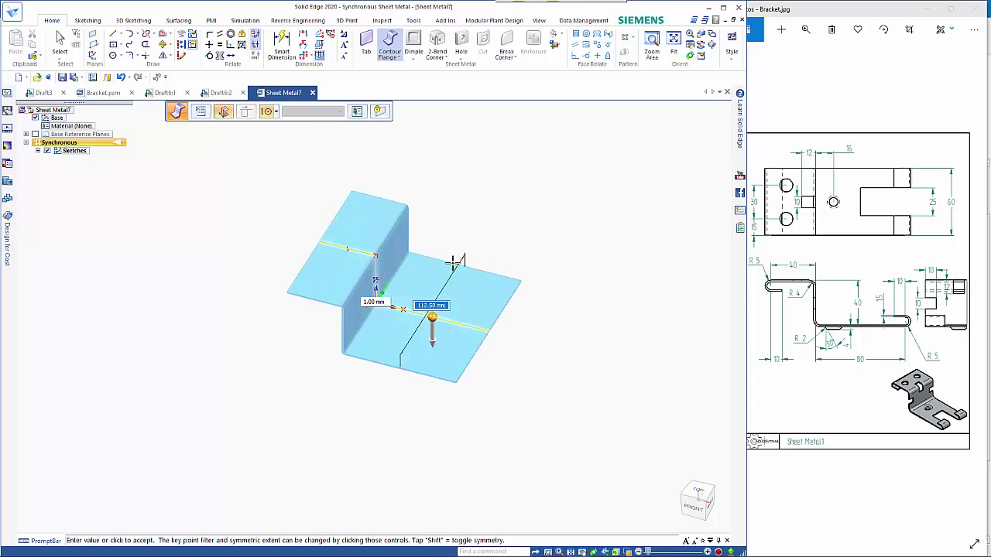
{"action": "type", "text": "60"}
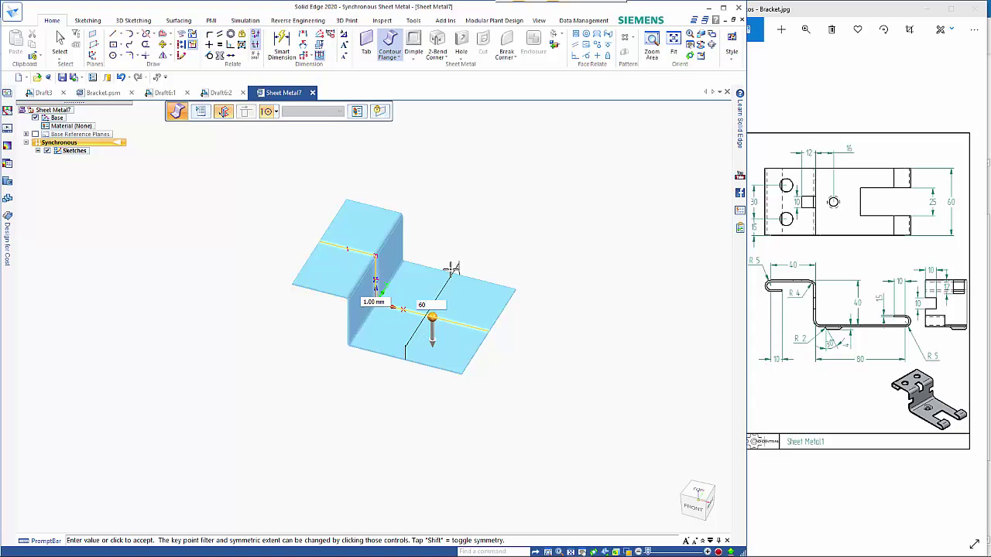
{"action": "key", "text": "Tab"}
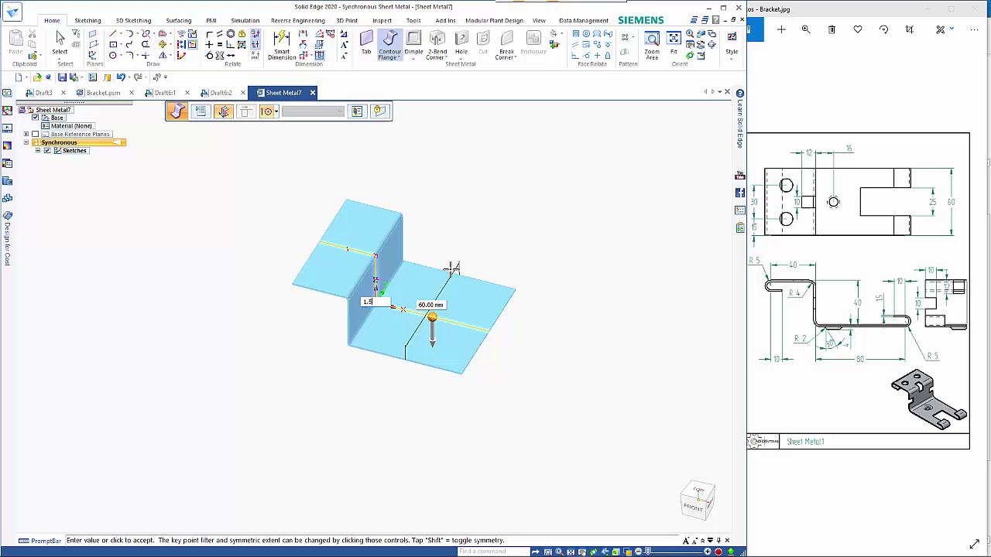
{"action": "key", "text": "Tab"}
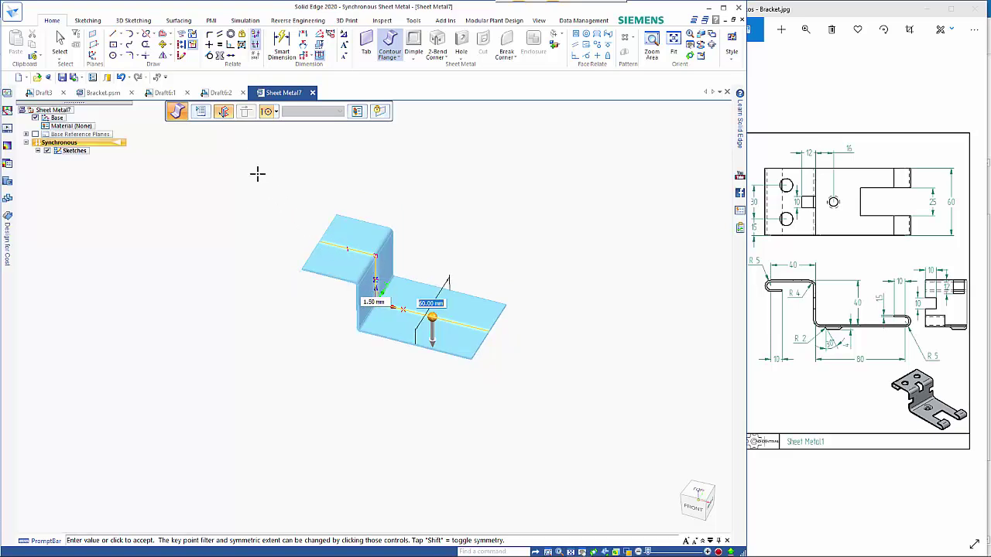
Step: Set the flange's bend radius to 4 mm and accept the contour flange
{"action": "left_click", "coordinate": [199, 110]}
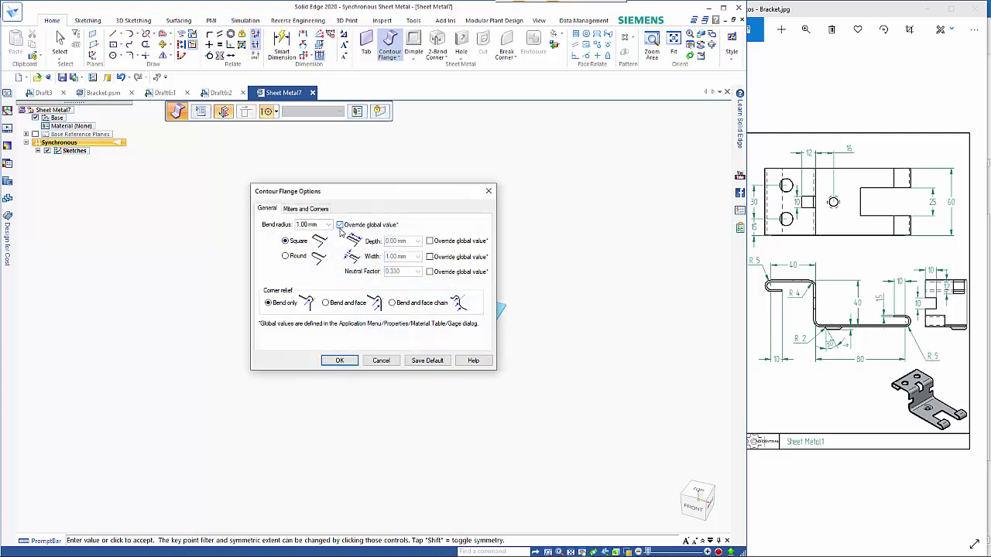
{"action": "type", "text": "4"}
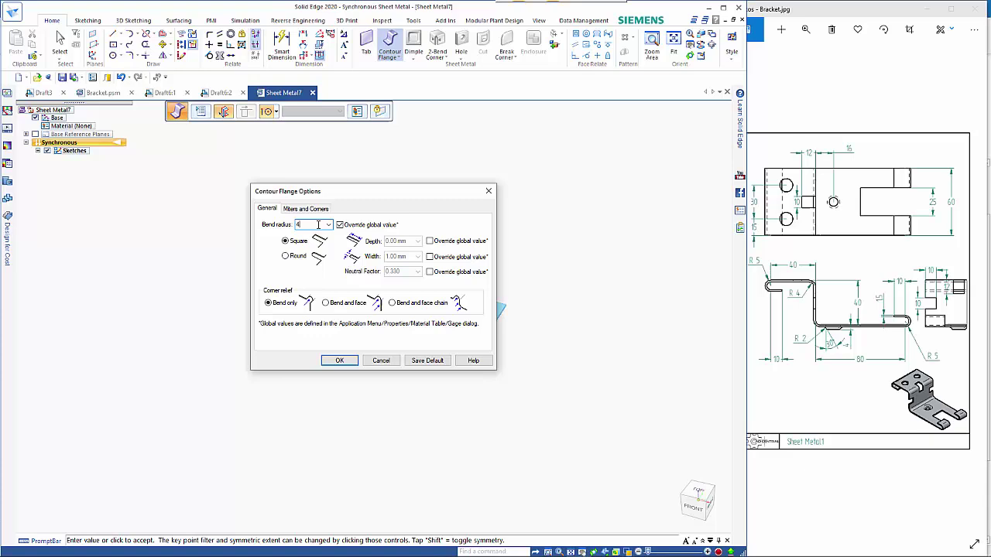
{"action": "key", "text": "Tab"}
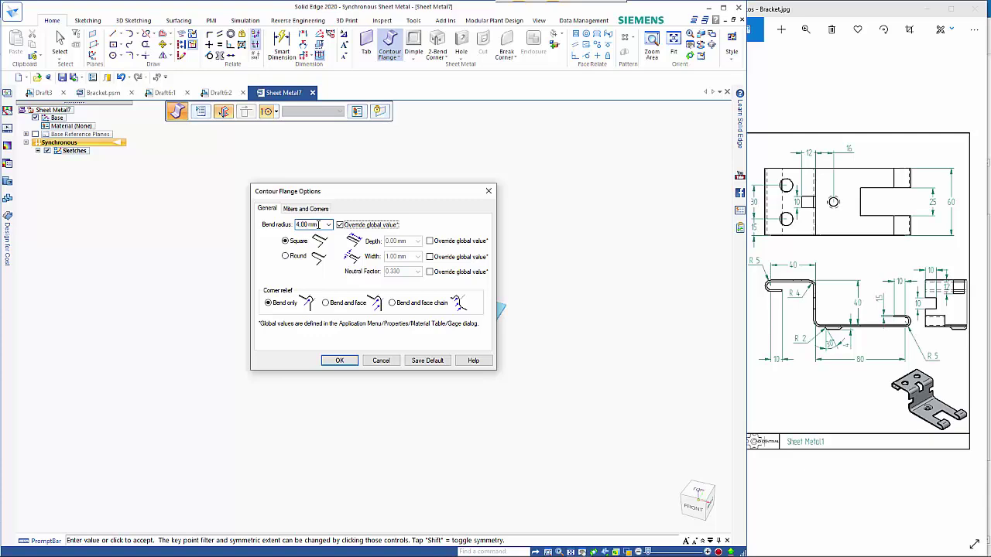
{"action": "left_click", "coordinate": [339, 361]}
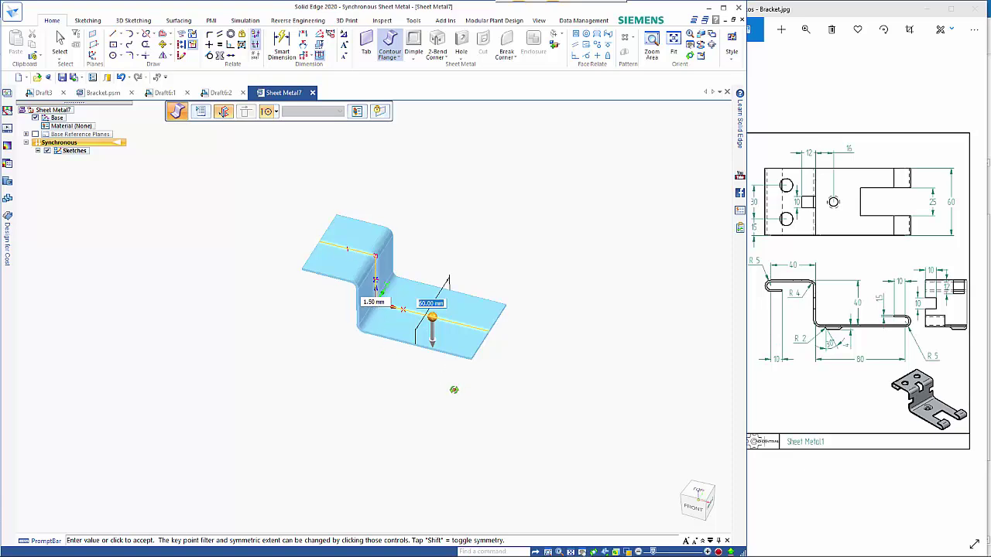
{"action": "middle_click_drag", "start_coordinate": [454, 390], "coordinate": [442, 356]}
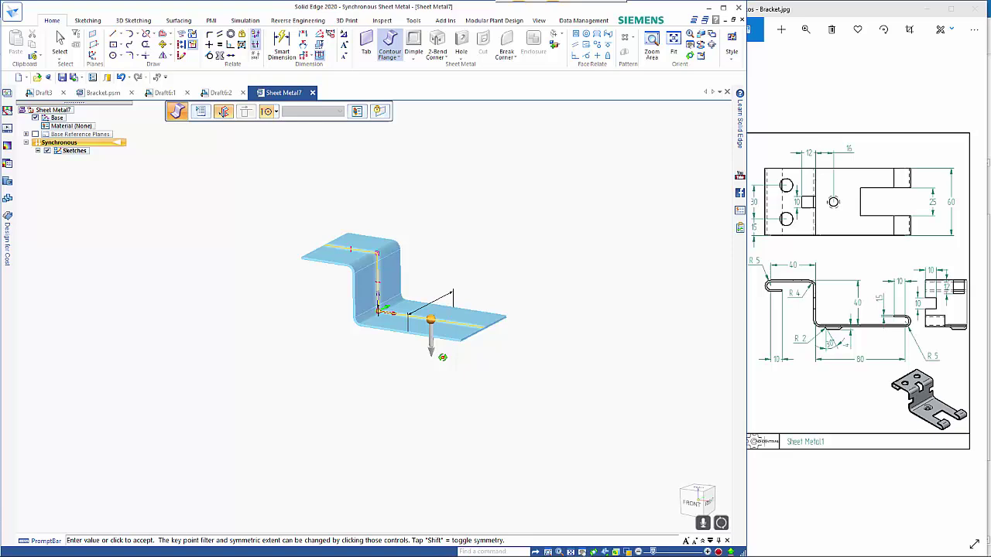
{"action": "left_click", "coordinate": [440, 388]}
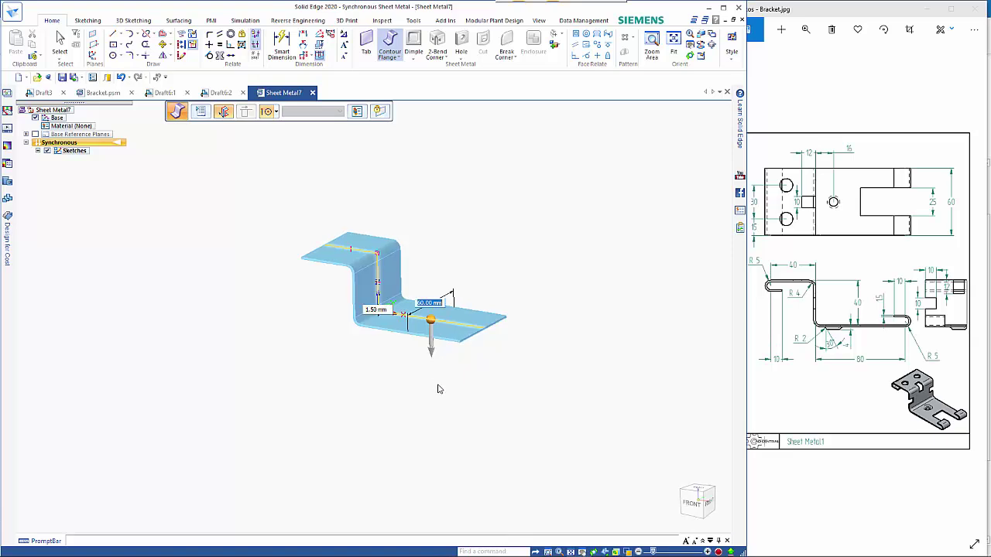
Step: Select the top flange's free edge for a hem and choose the Open hem type
{"action": "scroll", "coordinate": [442, 387], "scroll_direction": "up", "scroll_amount": 2}
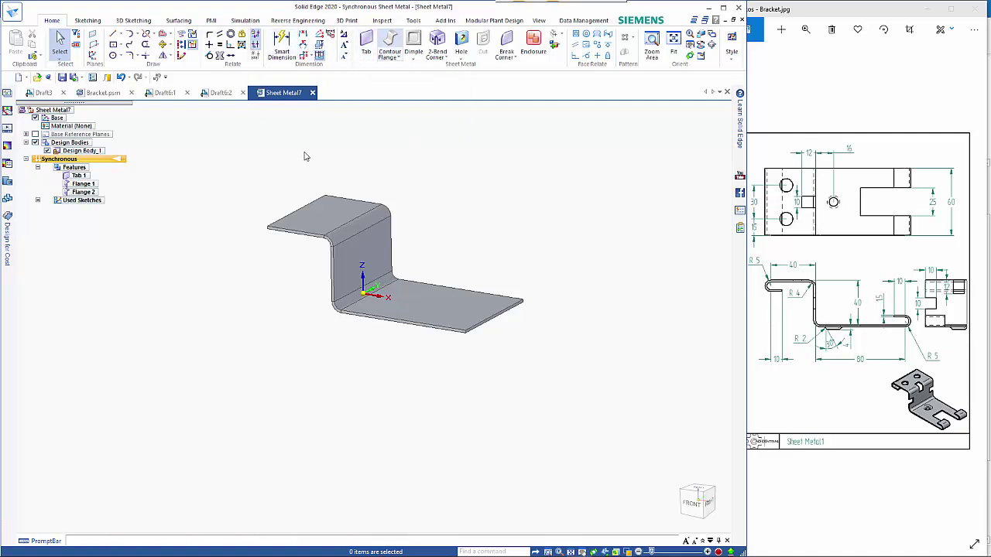
{"action": "left_click", "coordinate": [287, 224]}
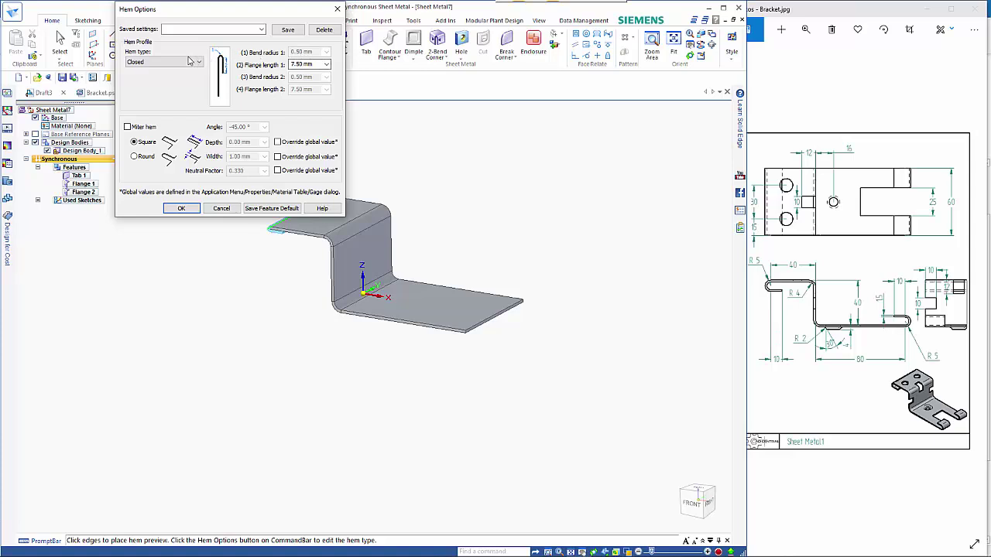
{"action": "left_click", "coordinate": [189, 61]}
{"action": "left_click", "coordinate": [155, 71]}
Step: Give the hem a 3.5 mm bend radius, 10 mm flange length and bend outside, then finish
{"action": "left_click", "coordinate": [308, 53]}
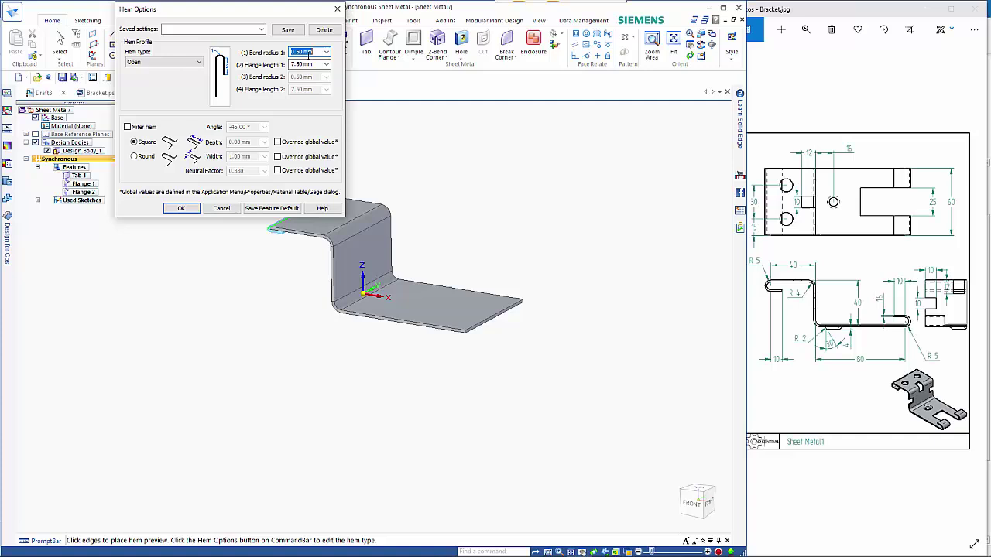
{"action": "key", "text": "Tab"}
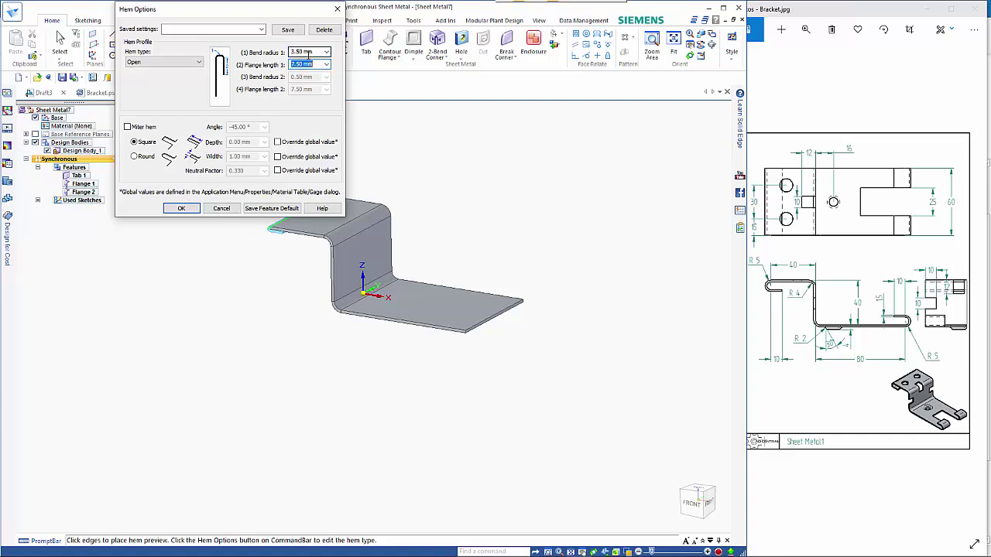
{"action": "type", "text": "10"}
{"action": "key", "text": "Return"}
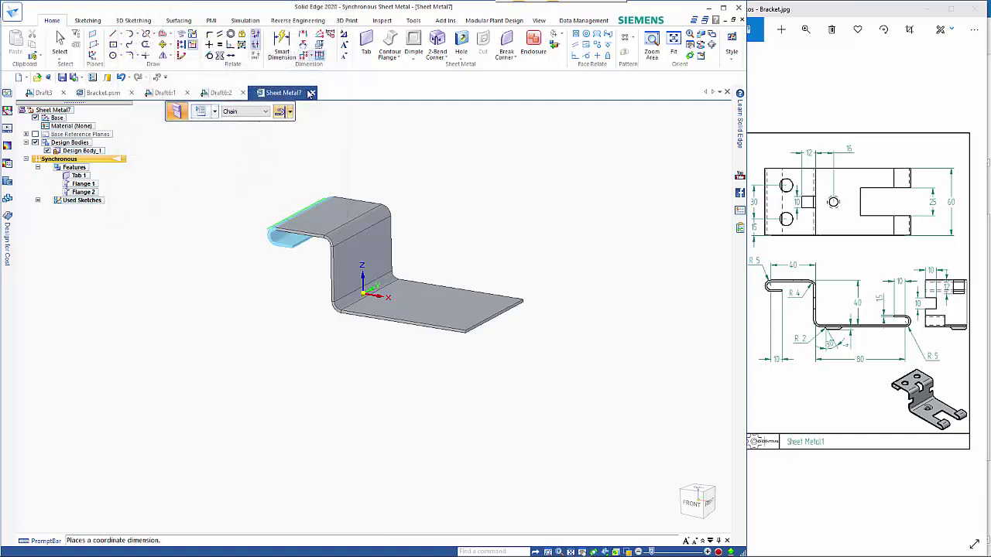
{"action": "left_click", "coordinate": [289, 111]}
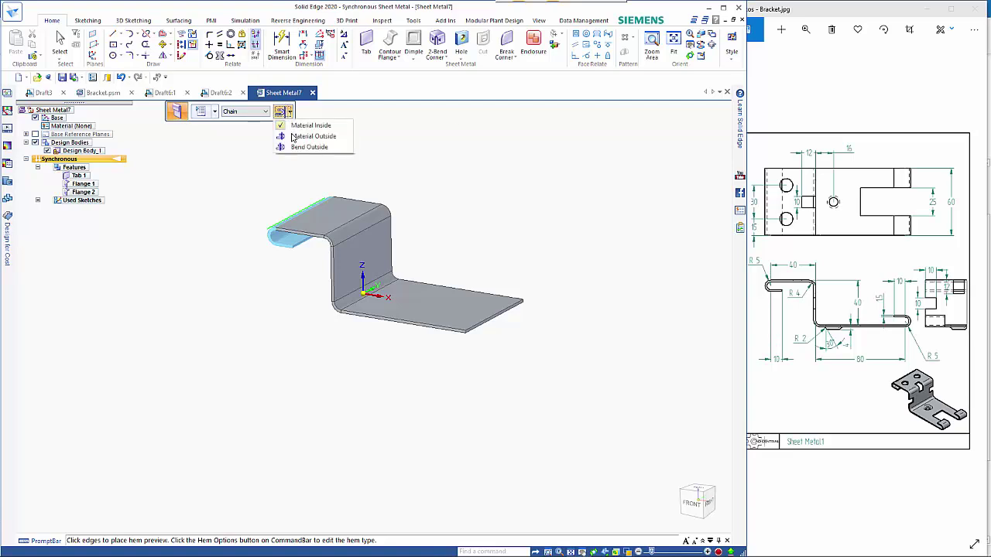
{"action": "left_click", "coordinate": [297, 148]}
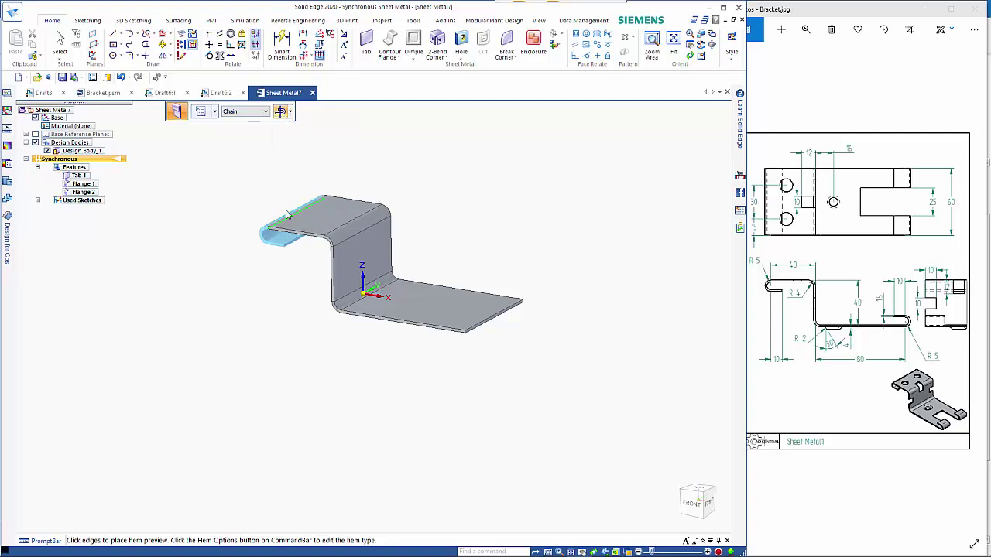
{"action": "right_click", "coordinate": [270, 305]}
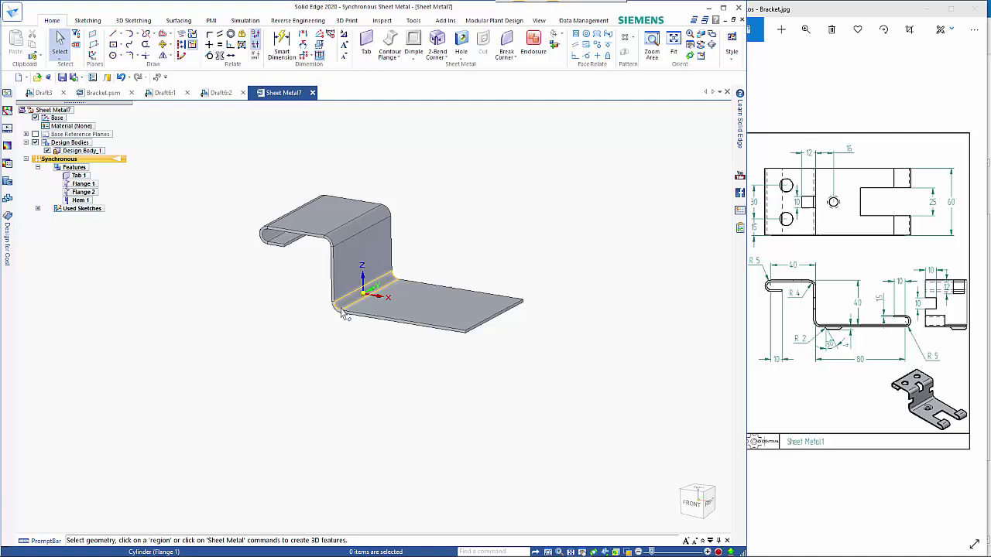